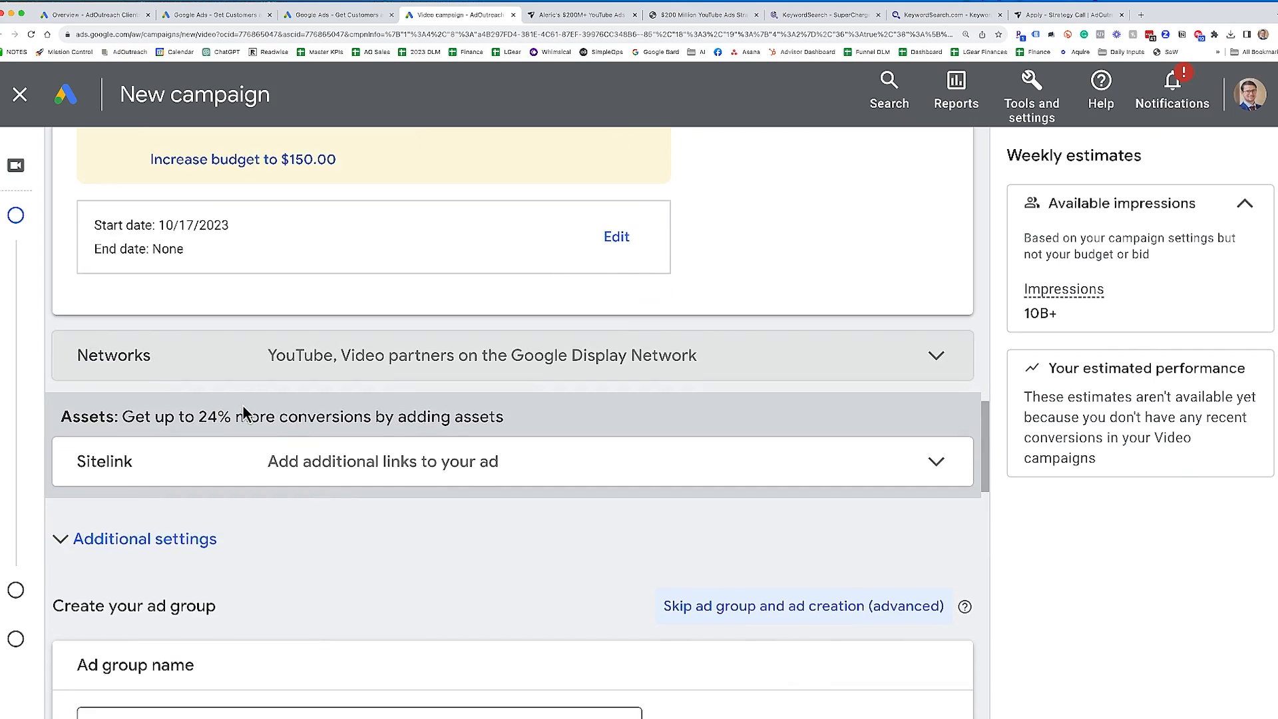
- Open the campaign's Sitelink assets and examine the existing campaign-level sitelinks
scroll(266, 433, "down", 1)
scroll(277, 452, "down", 1)
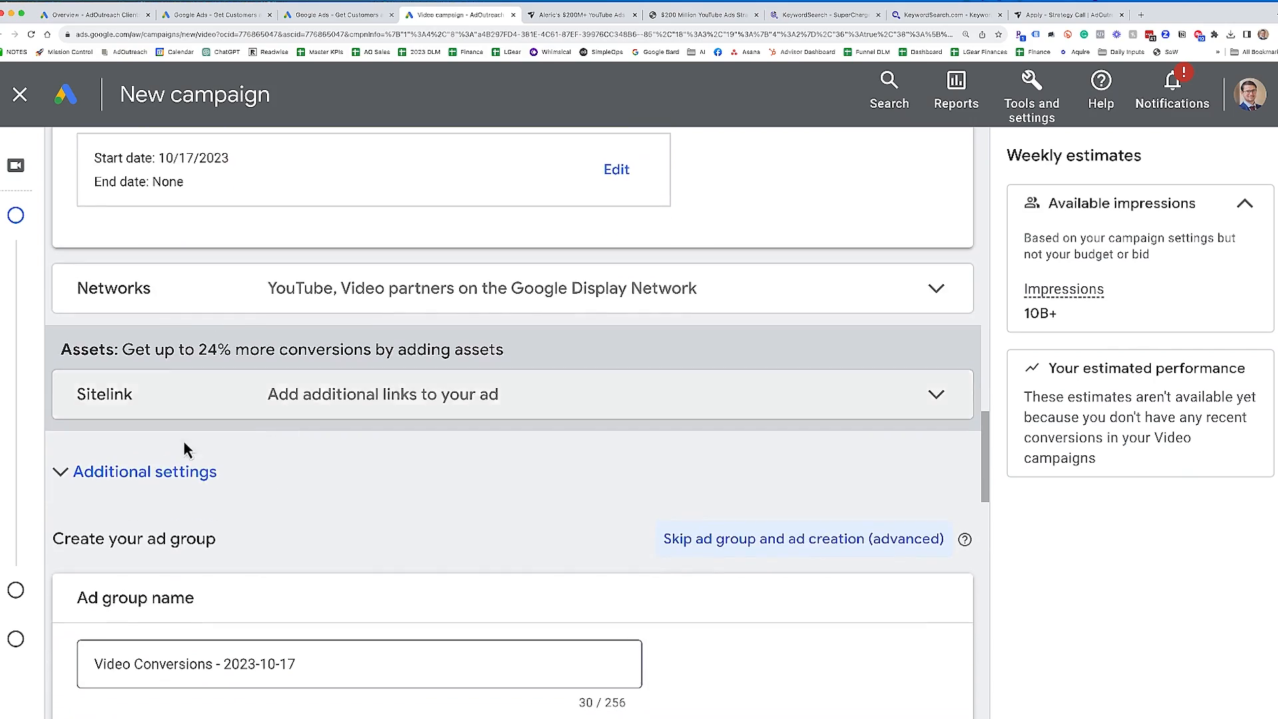
left_click(525, 411)
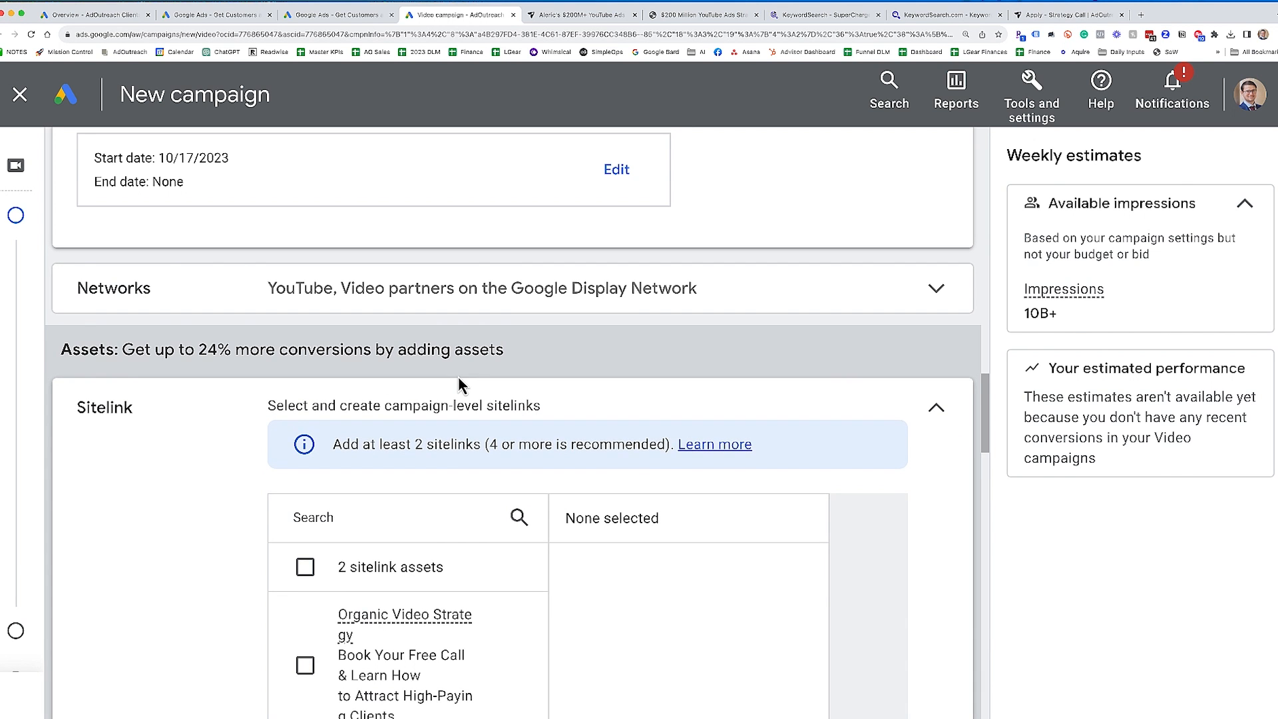
scroll(480, 402, "down", 5)
scroll(576, 450, "up", 3)
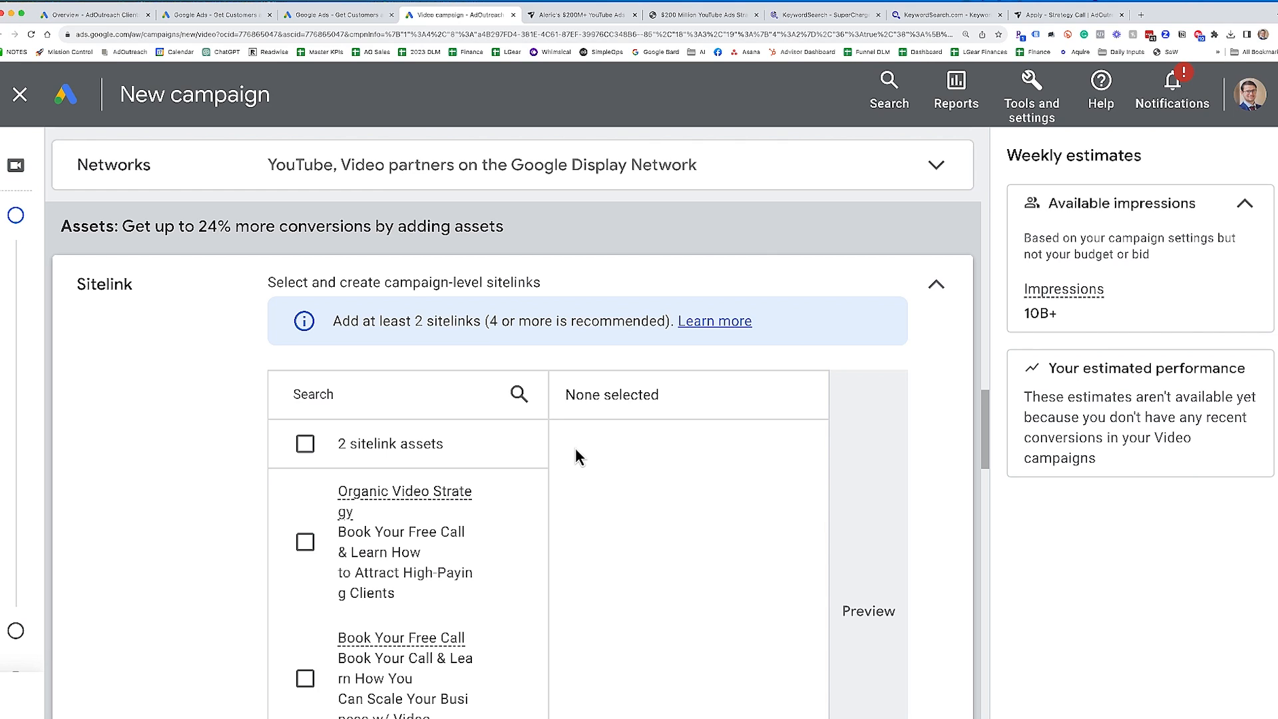
scroll(599, 465, "down", 3)
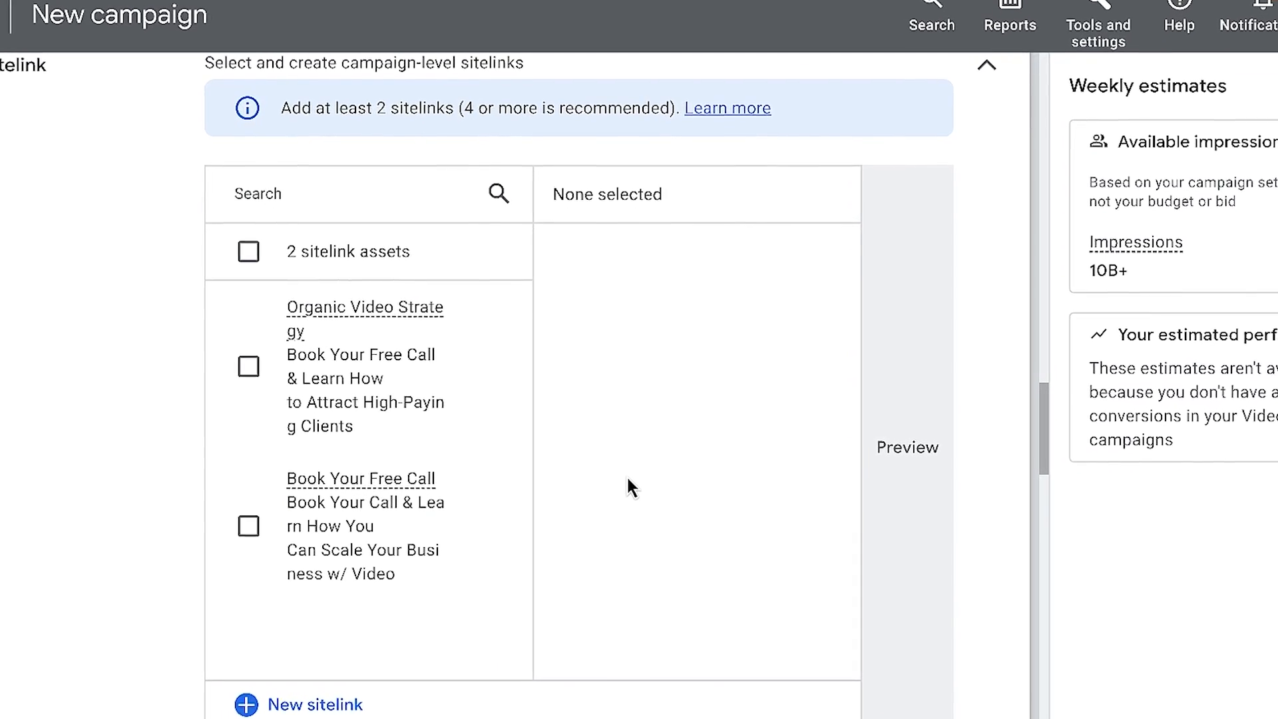
scroll(629, 486, "down", 1)
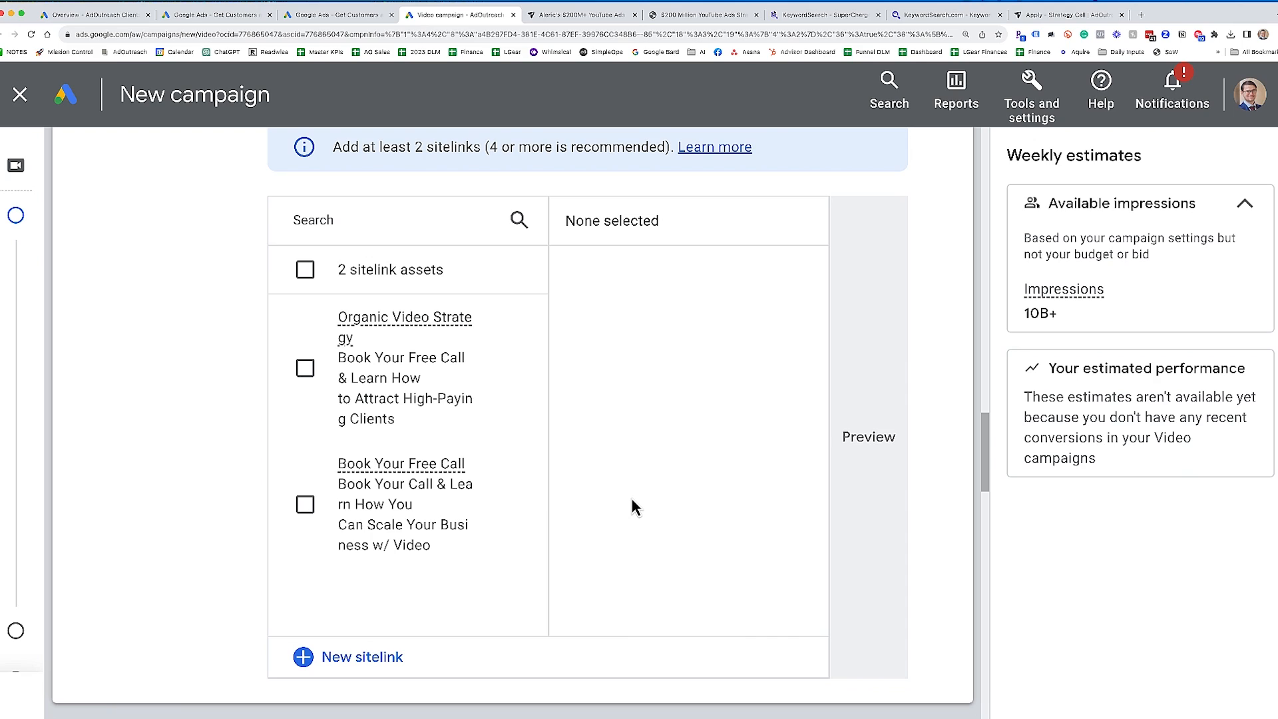
scroll(426, 569, "up", 1)
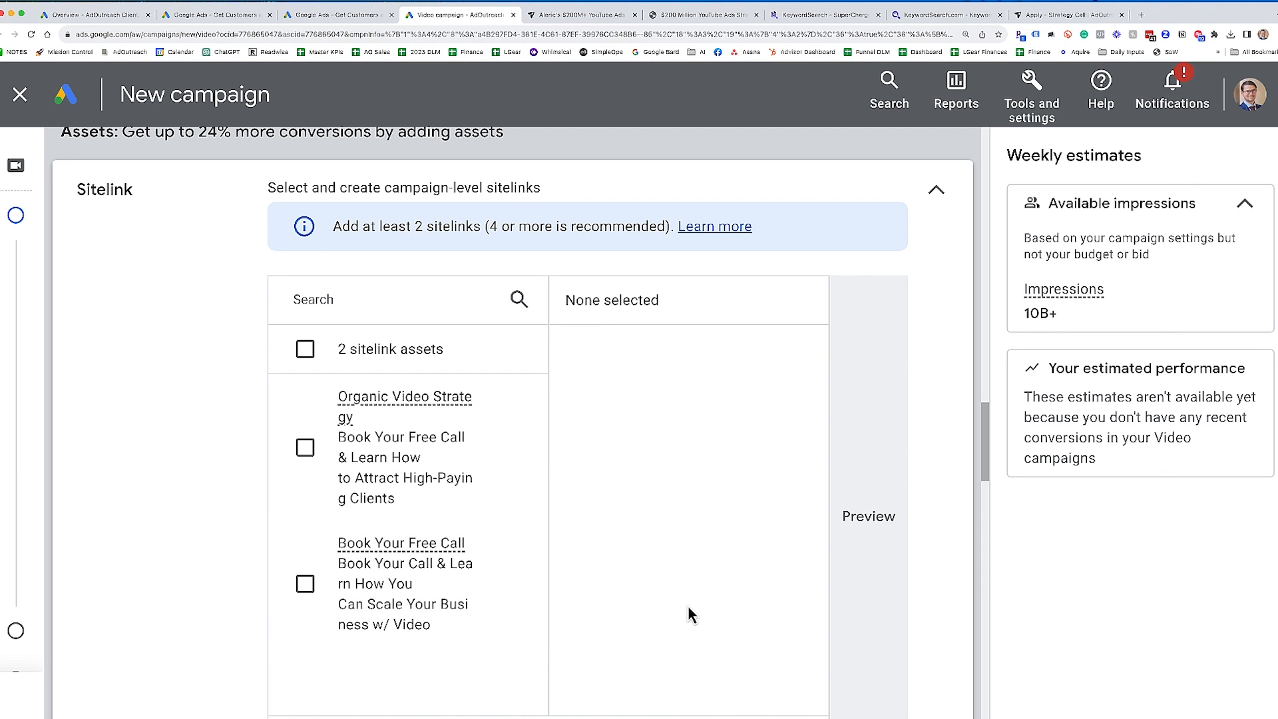
scroll(688, 605, "down", 2)
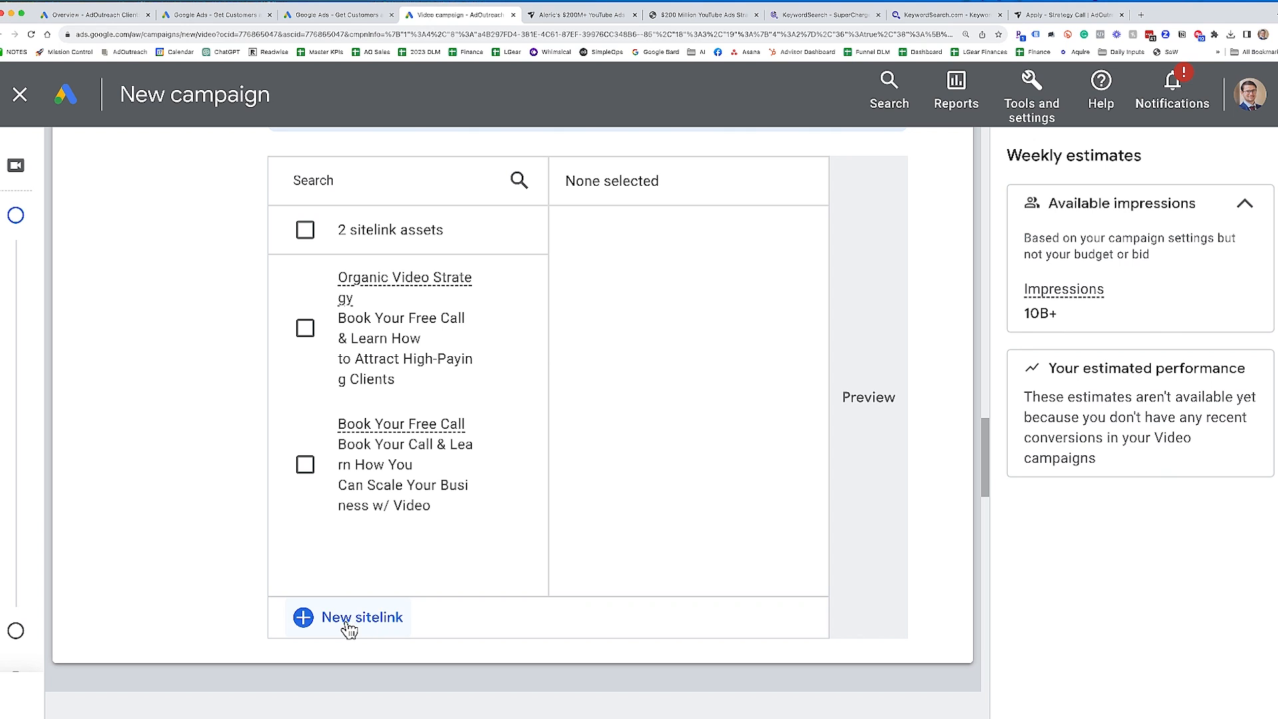
scroll(217, 348, "up", 3)
scroll(343, 525, "down", 4)
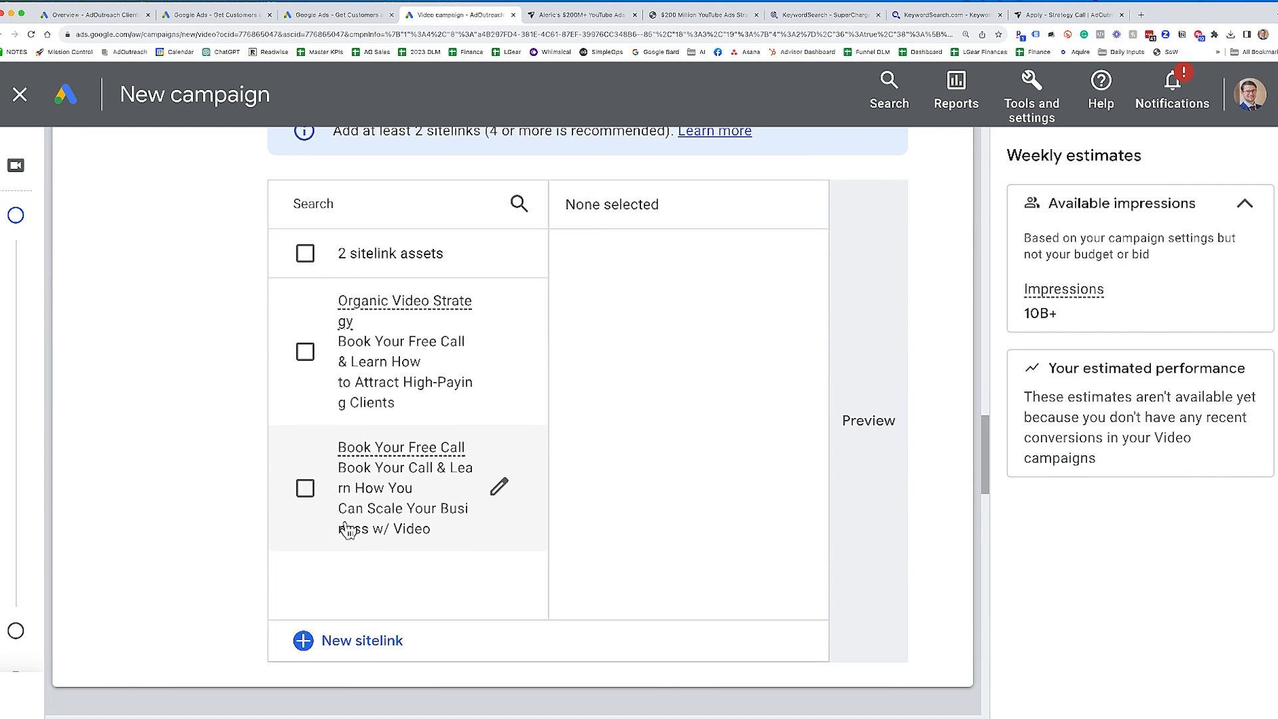
- Add a new sitelink "Get the Free PDF" with description lines "Learn How to Use YouTube Ads" and "With our Free YouTube Ads PDF"
left_click(362, 546)
left_click(428, 362)
type("Get the Free PDF")
key("Tab")
type("Learn How to Use YouTube Ads")
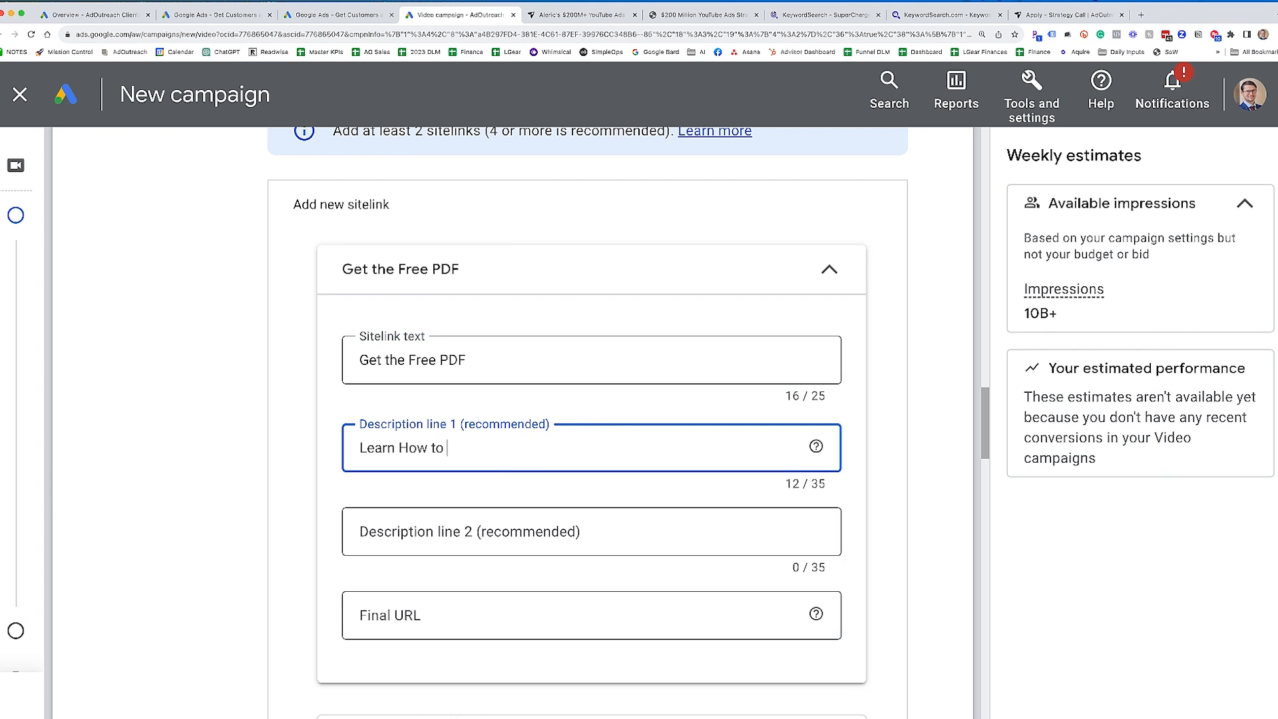
key("Tab")
type("With our Free YouTube Ads PDF")
scroll(491, 571, "down", 1)
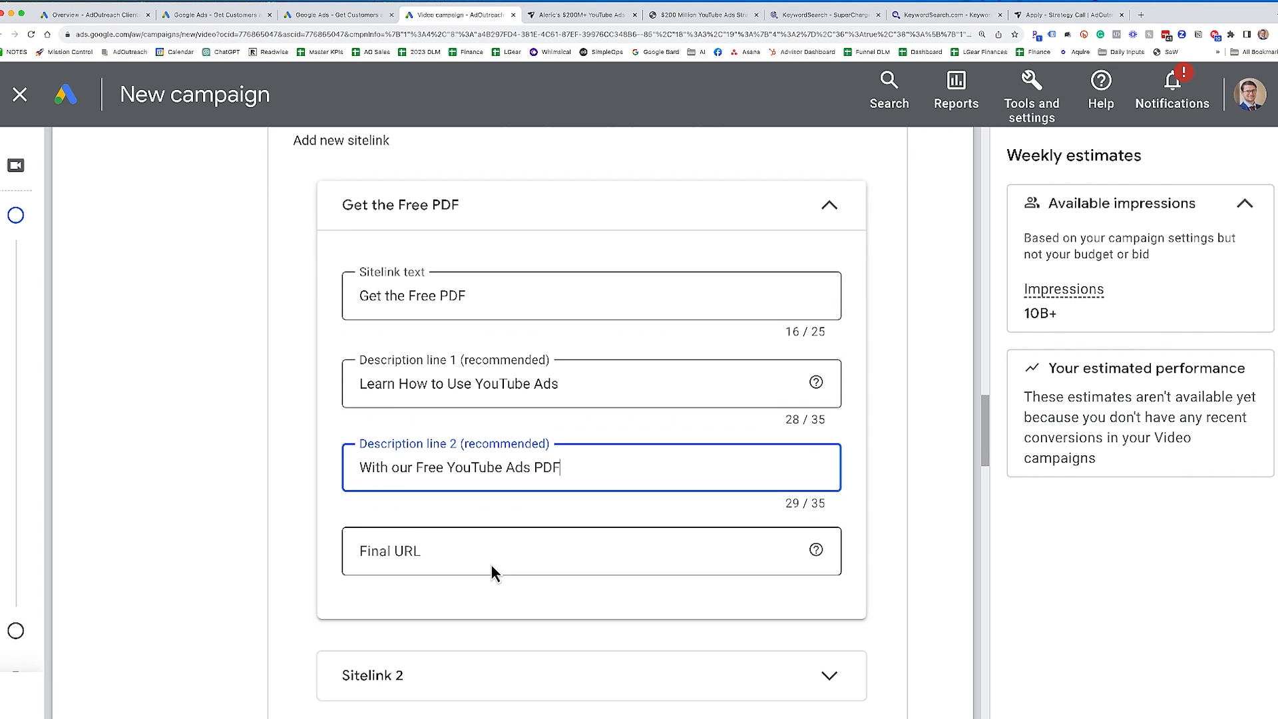
left_click(491, 569)
type("https://www.adoutreach.com/pdf-gift")
scroll(585, 433, "down", 5)
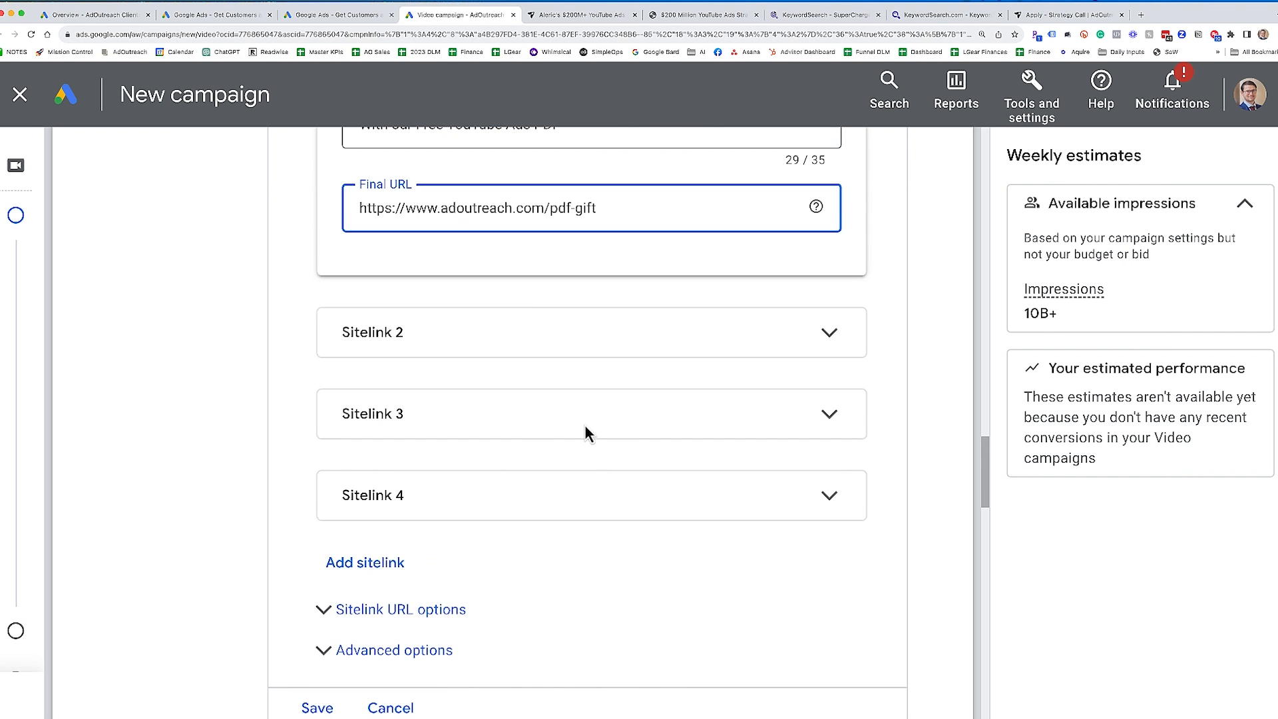
scroll(607, 519, "down", 2)
left_click(326, 564)
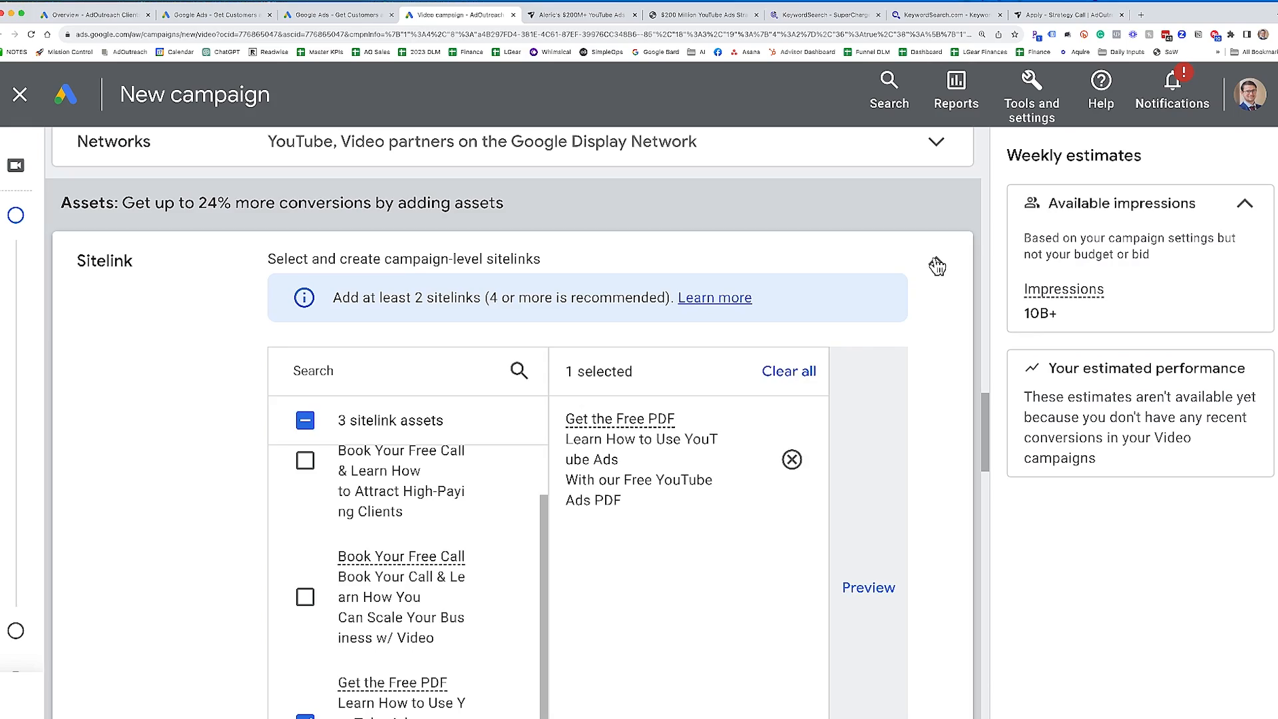
left_click(937, 265)
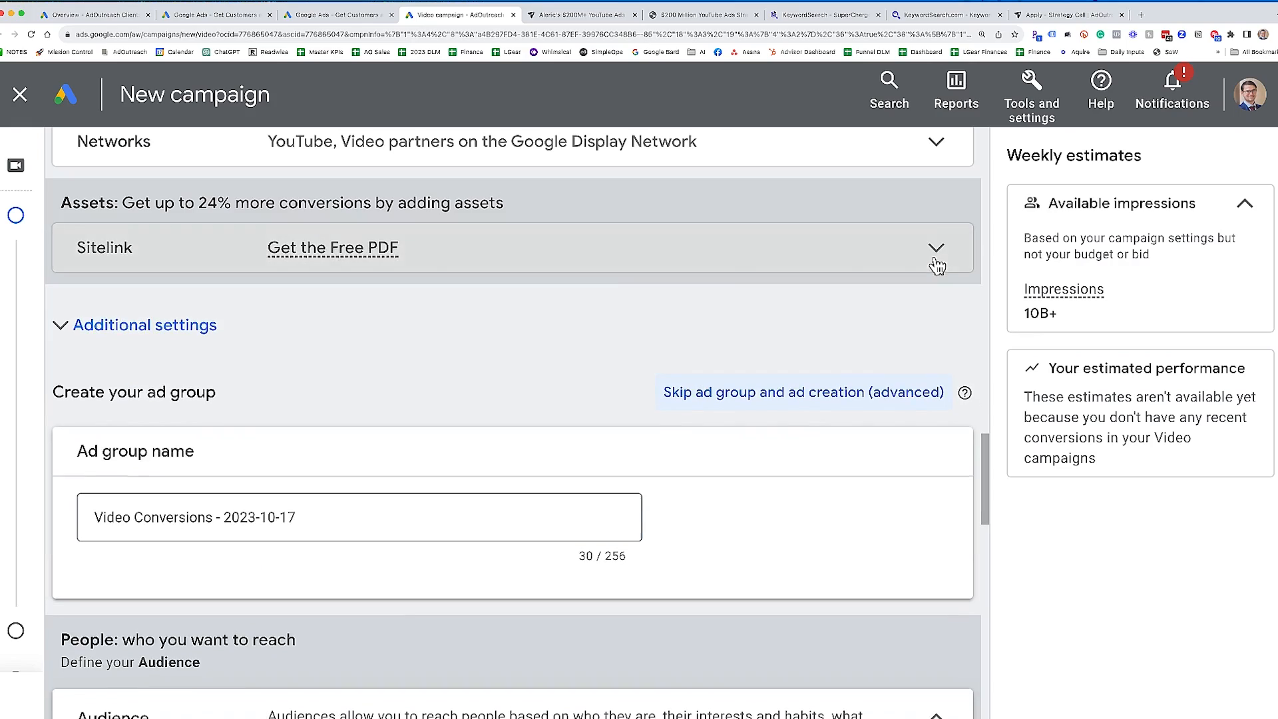
- Set specific device targeting in the additional campaign settings, excluding TV screens
left_click(447, 322)
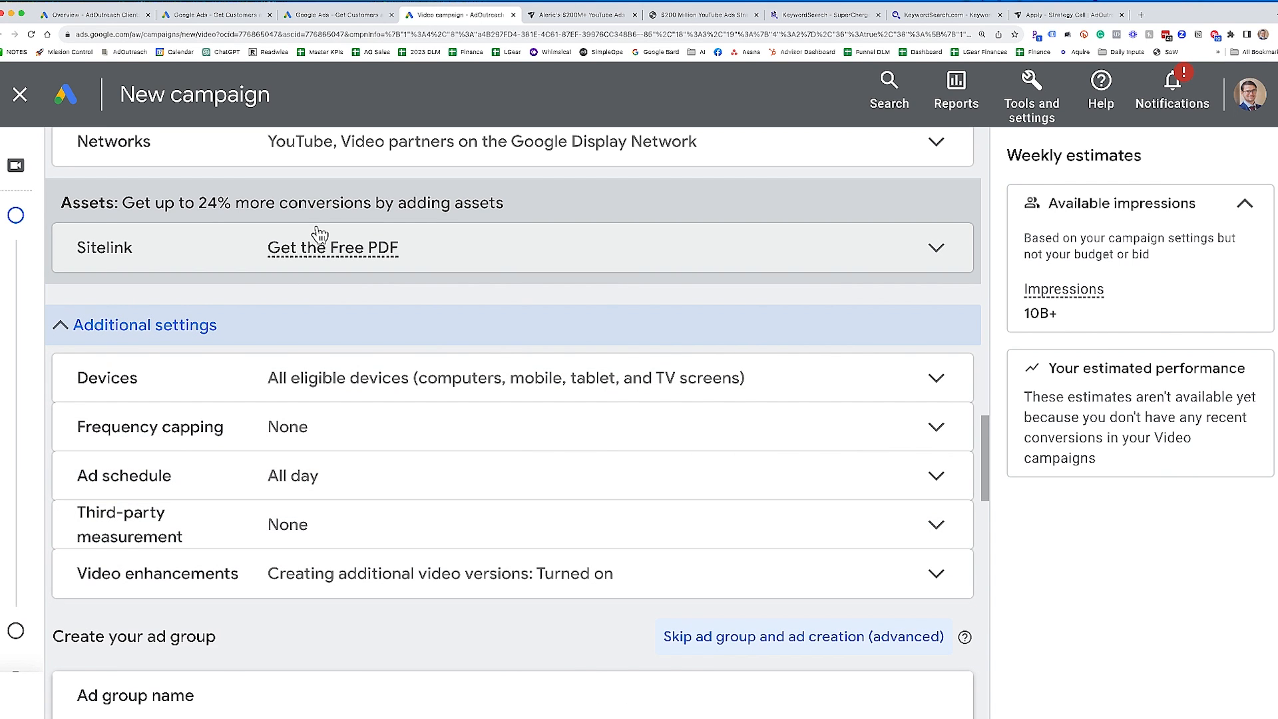
scroll(157, 322, "down", 1)
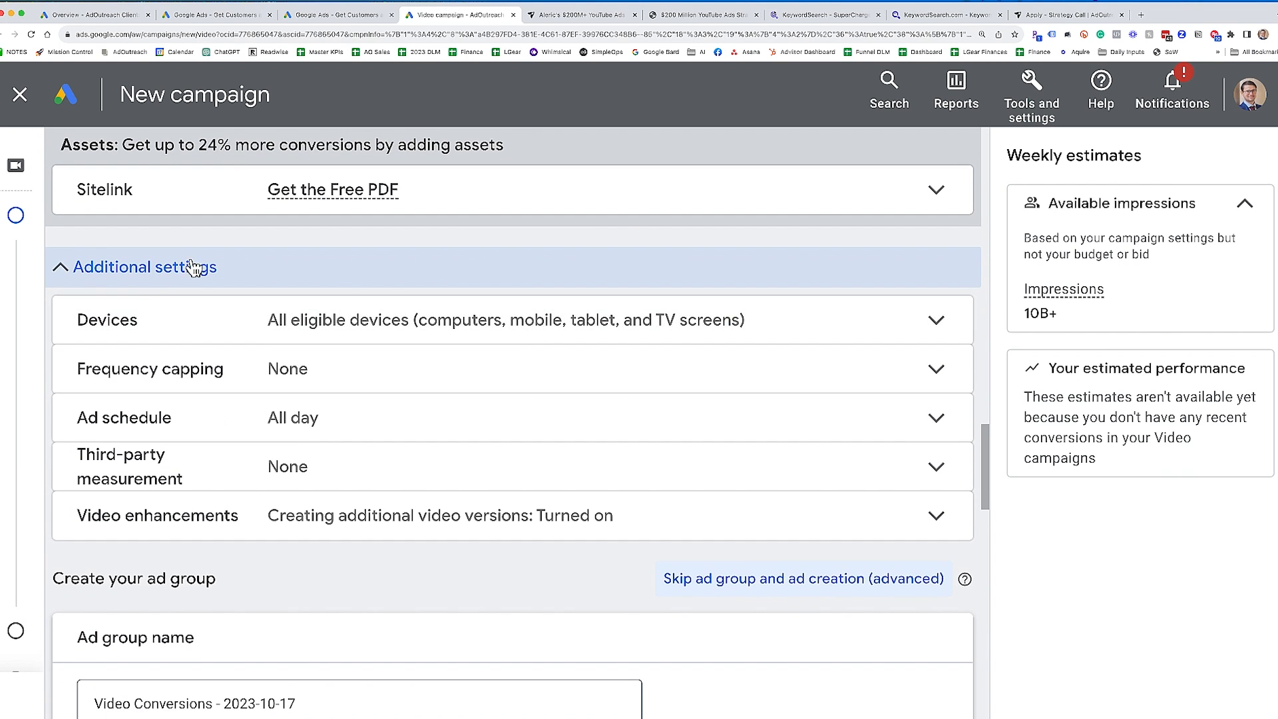
left_click(472, 330)
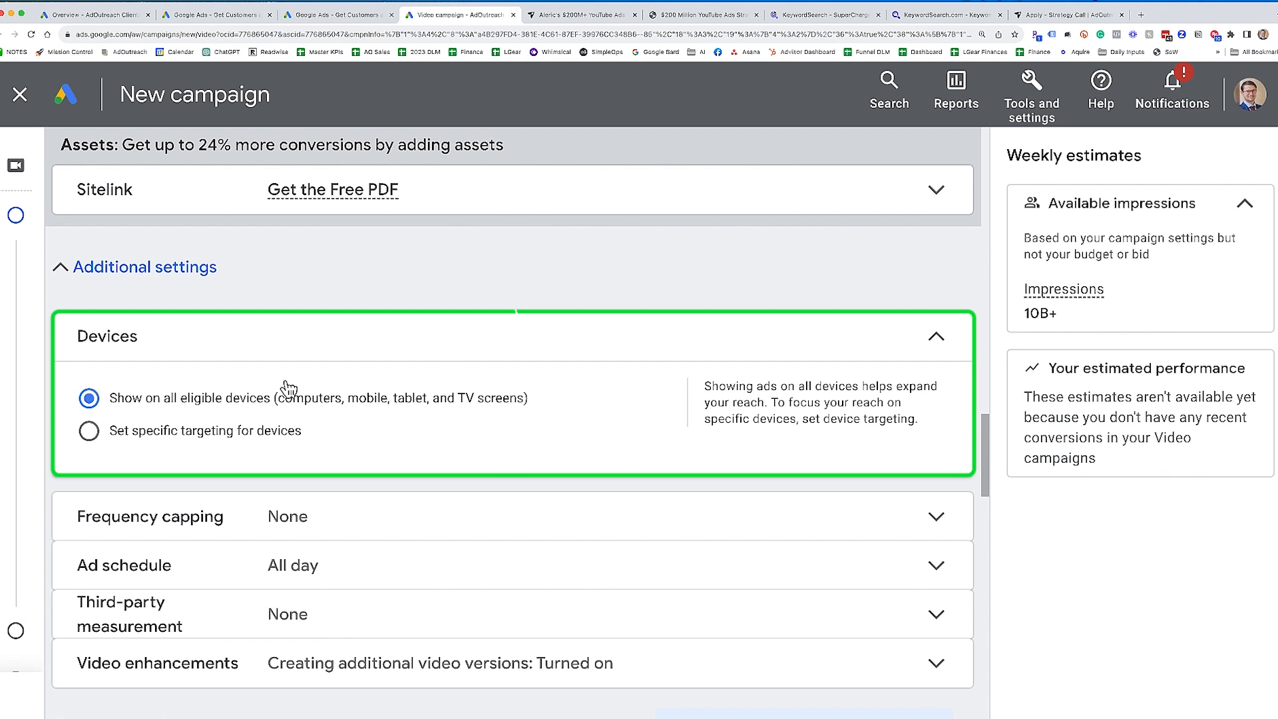
left_click(91, 433)
scroll(343, 448, "down", 3)
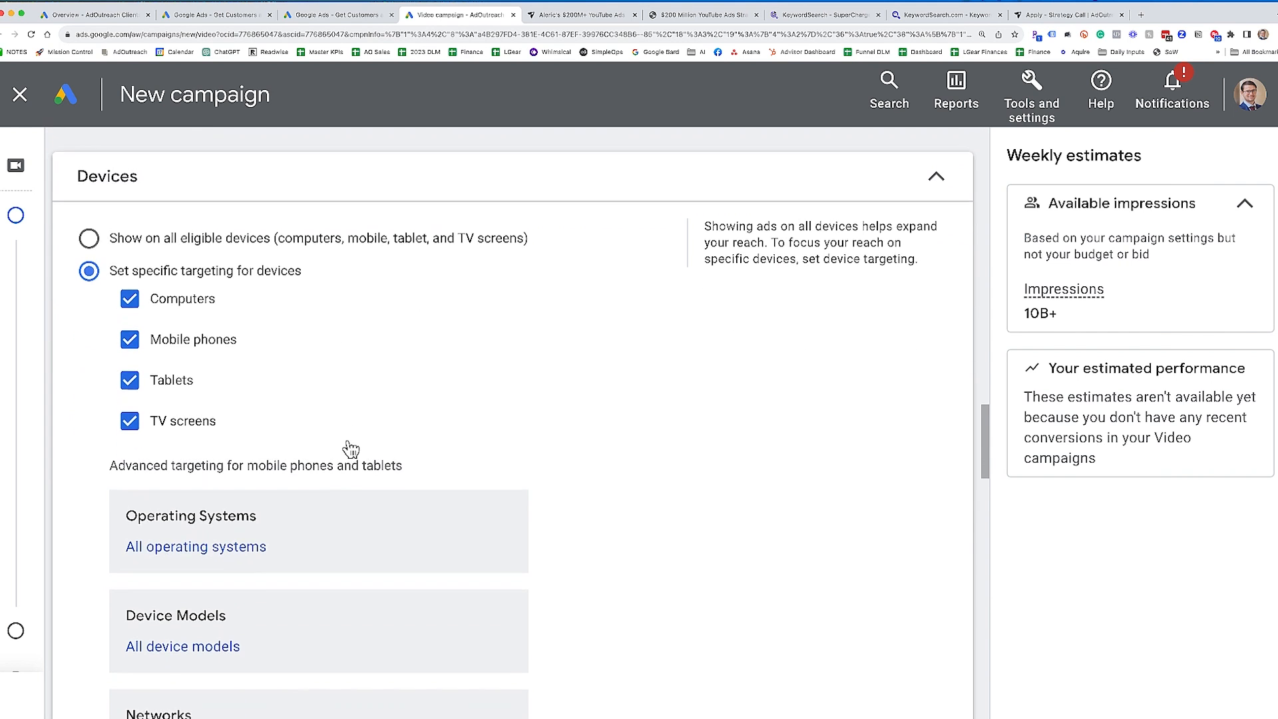
left_click(174, 429)
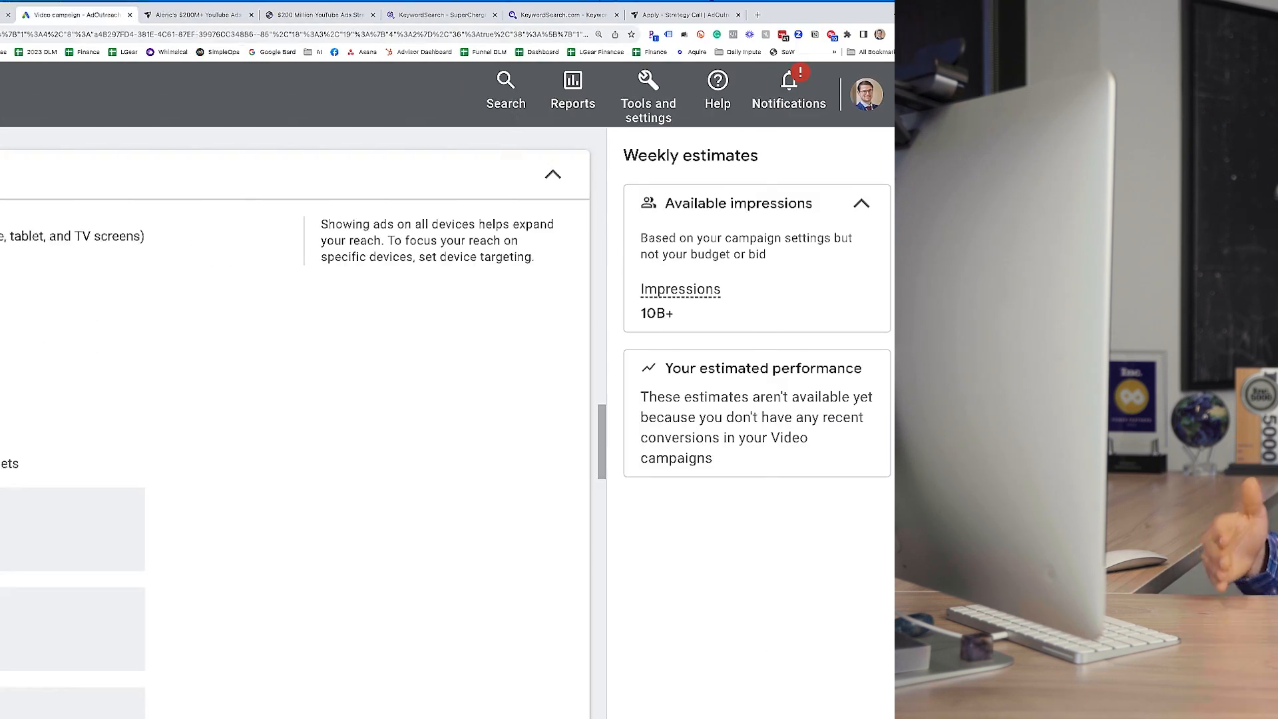
scroll(285, 470, "up", 1)
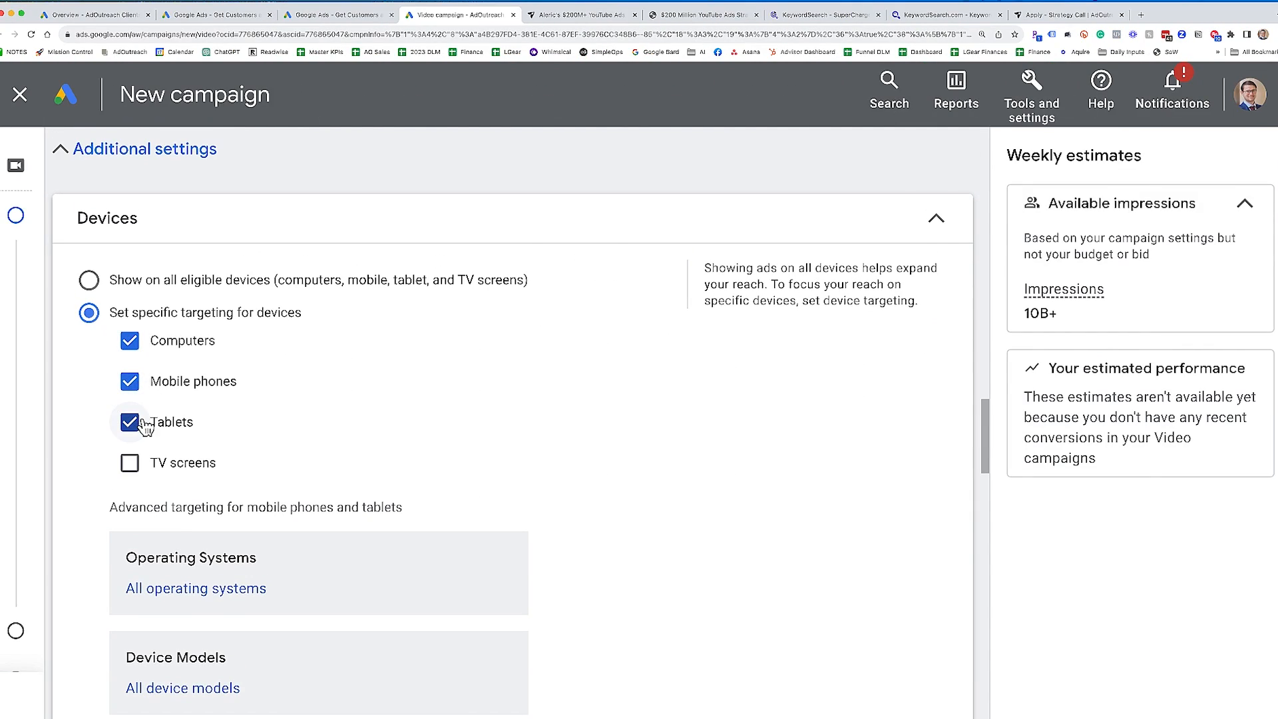
scroll(169, 466, "down", 1)
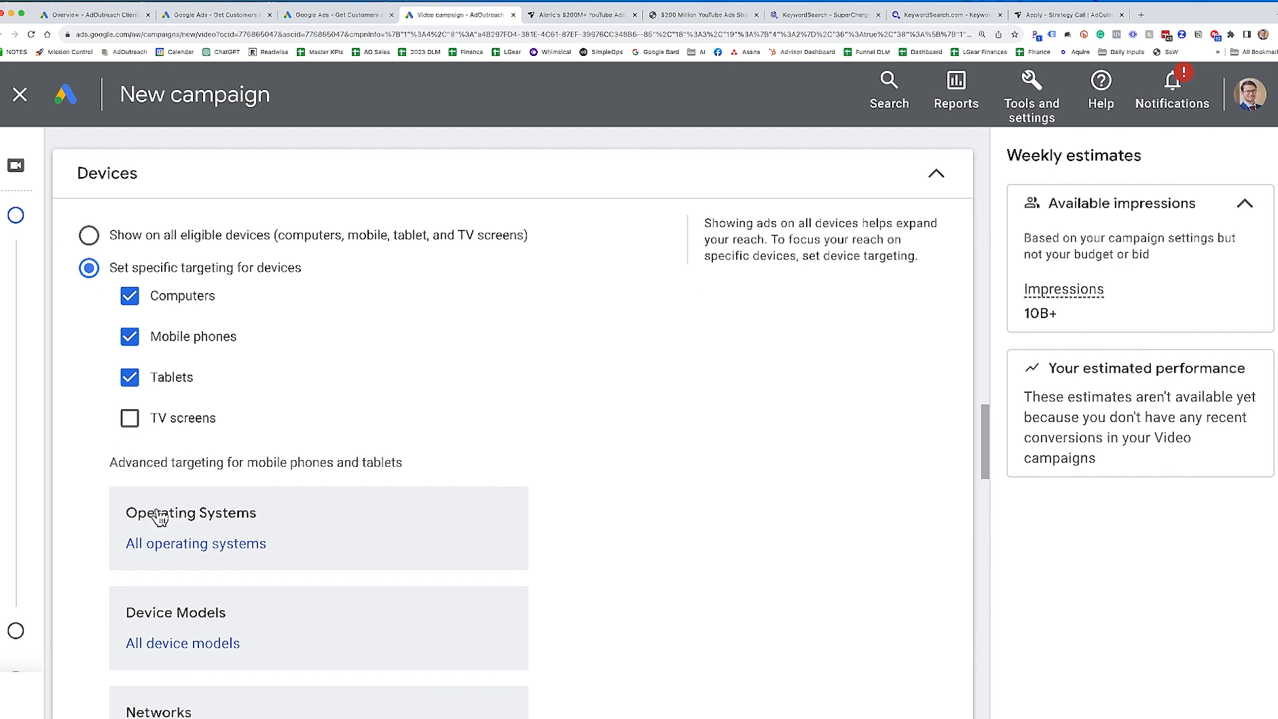
left_click(850, 197)
scroll(499, 269, "up", 2)
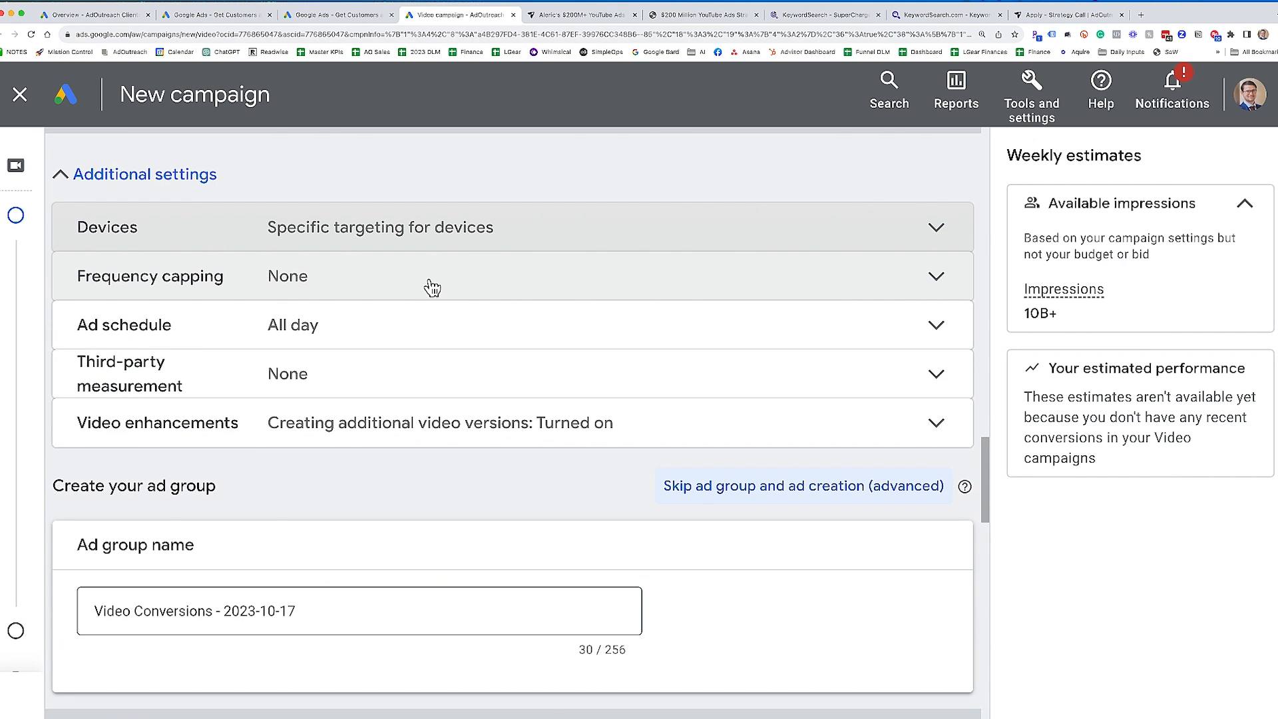
- Enable the view frequency cap for the campaign and set it to 1 view per week
left_click(278, 291)
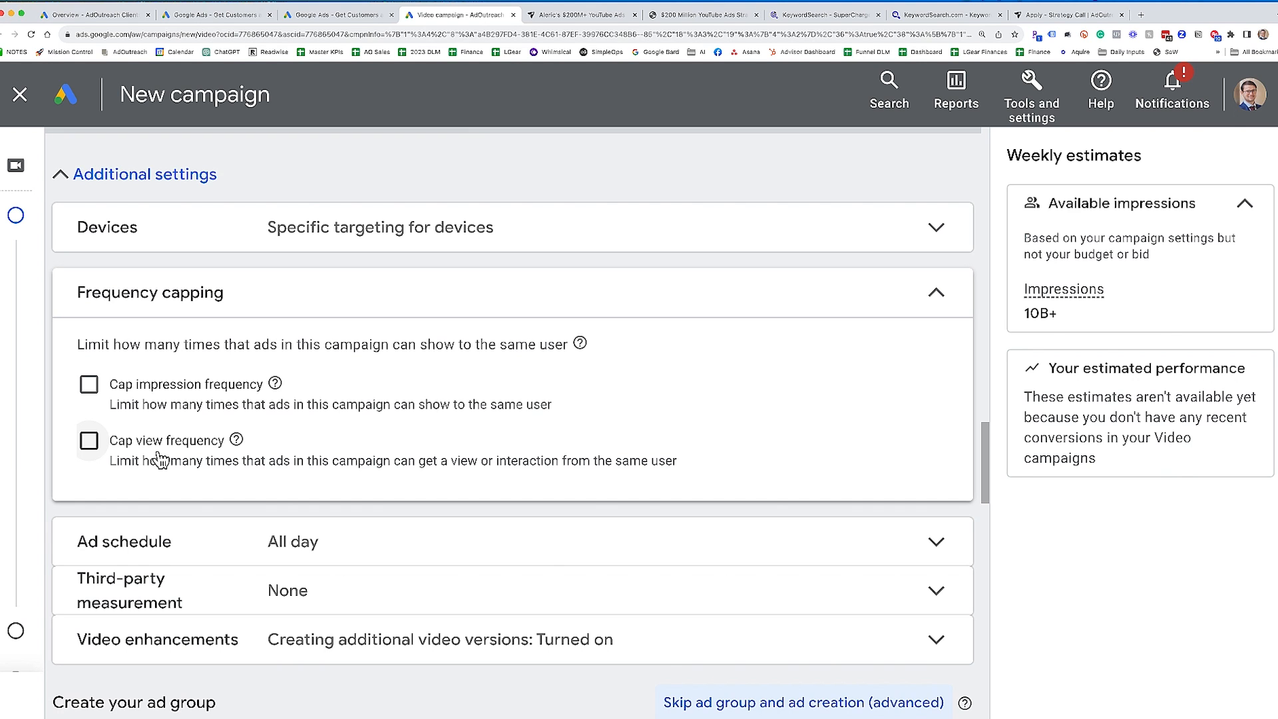
left_click(90, 441)
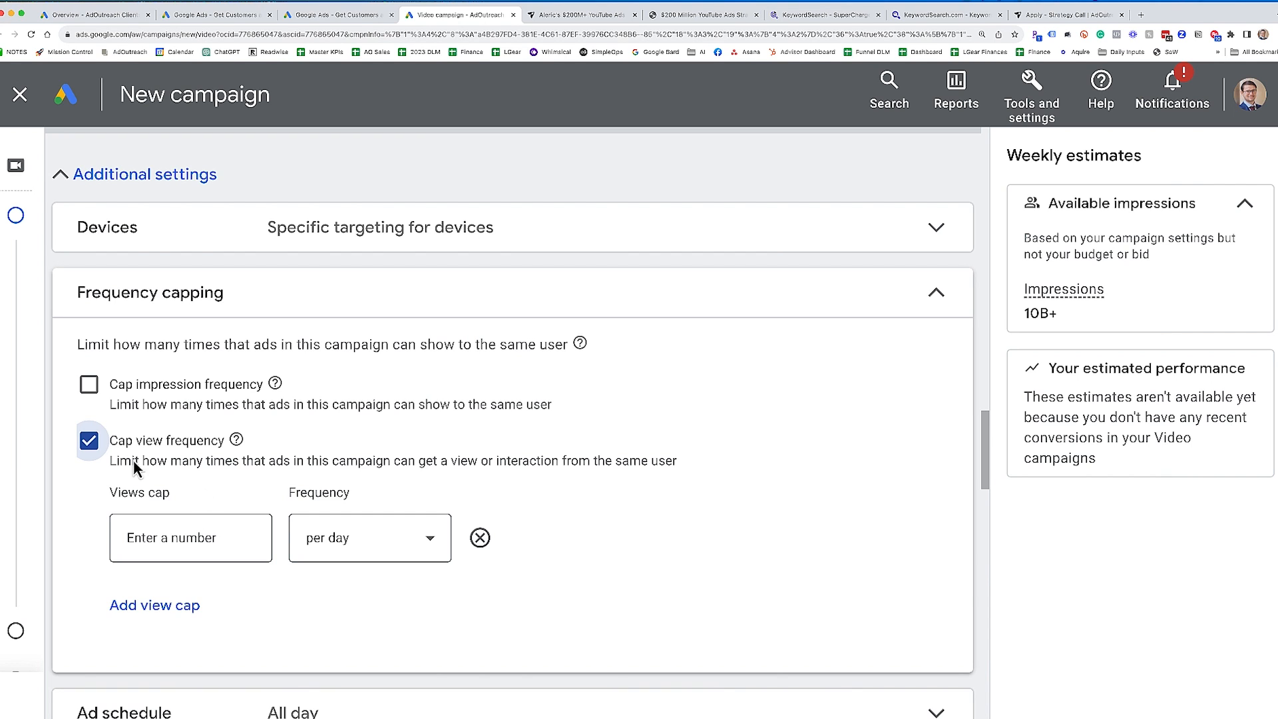
left_click(326, 537)
left_click(374, 607)
left_click(226, 554)
type("1")
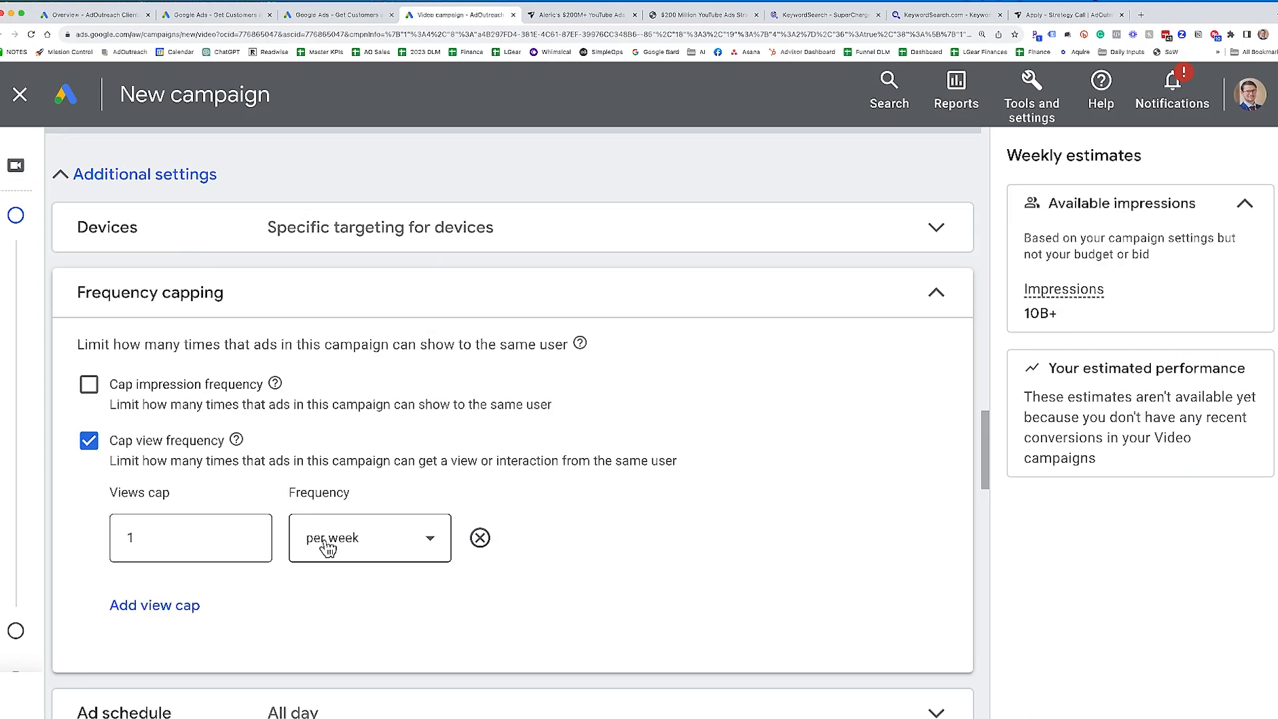
- Change the view cap to 3 views per month and collapse the frequency capping settings
left_click(322, 561)
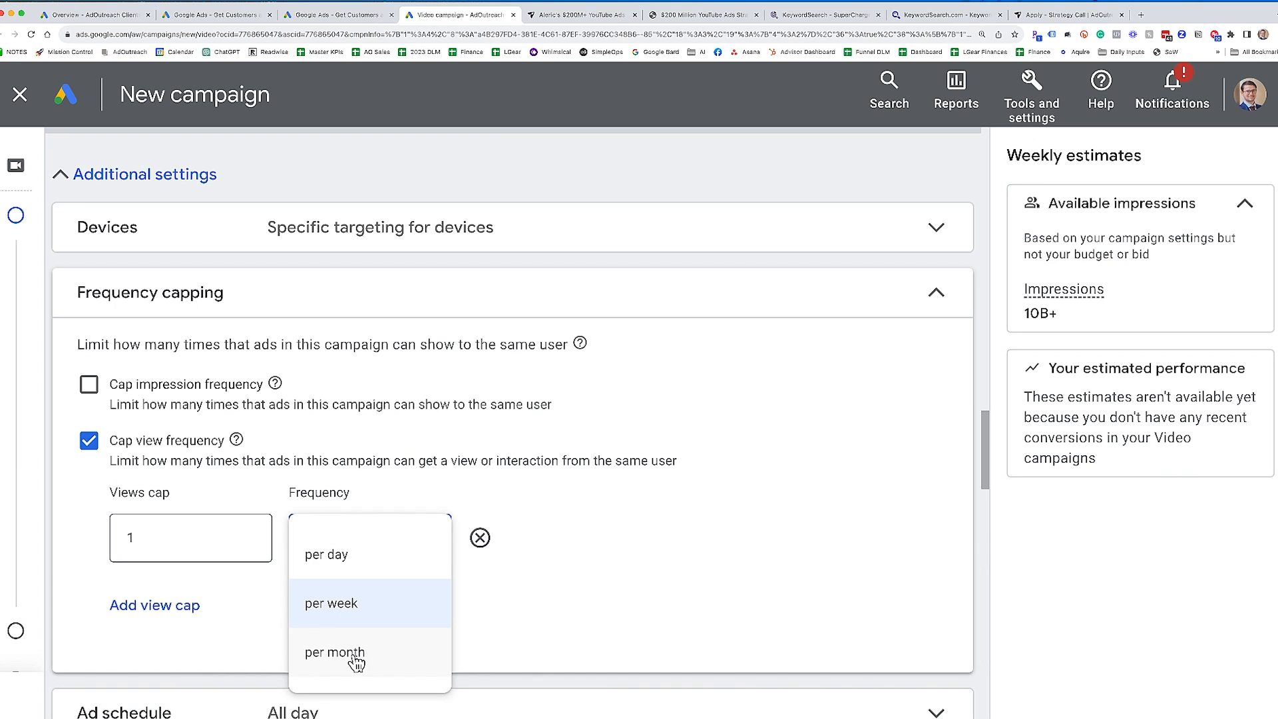
left_click(624, 627)
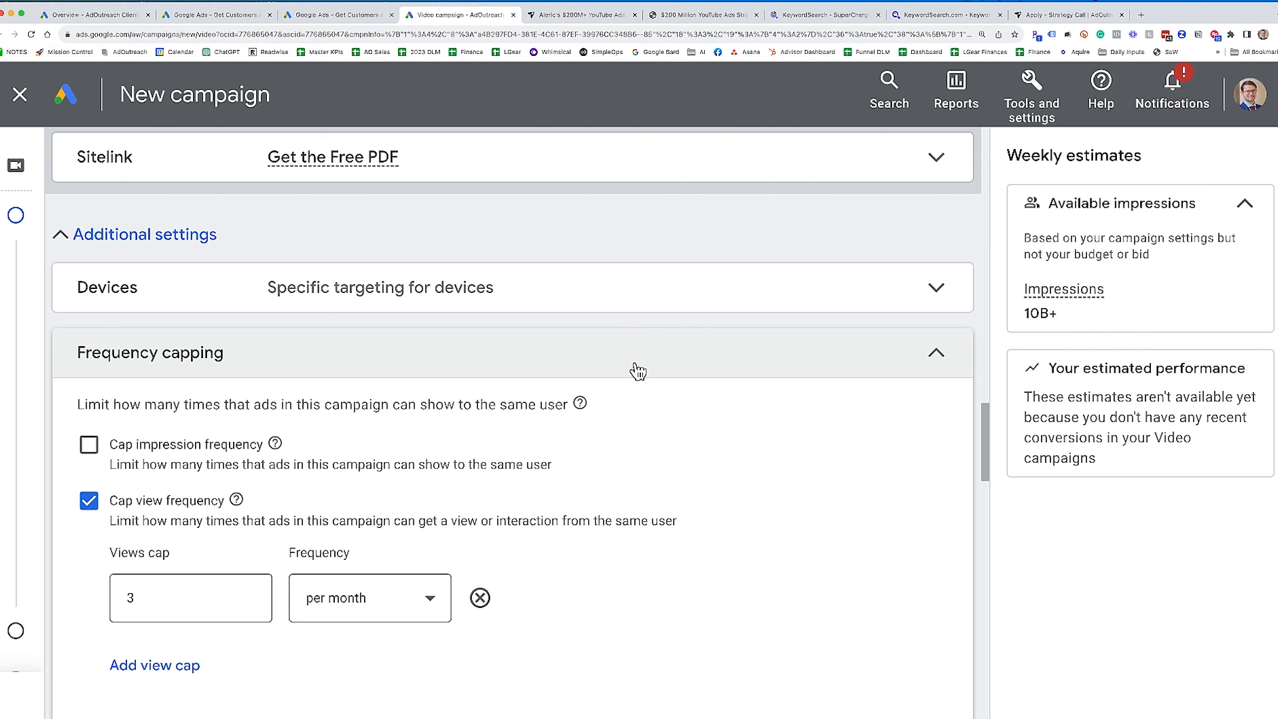
left_click(637, 371)
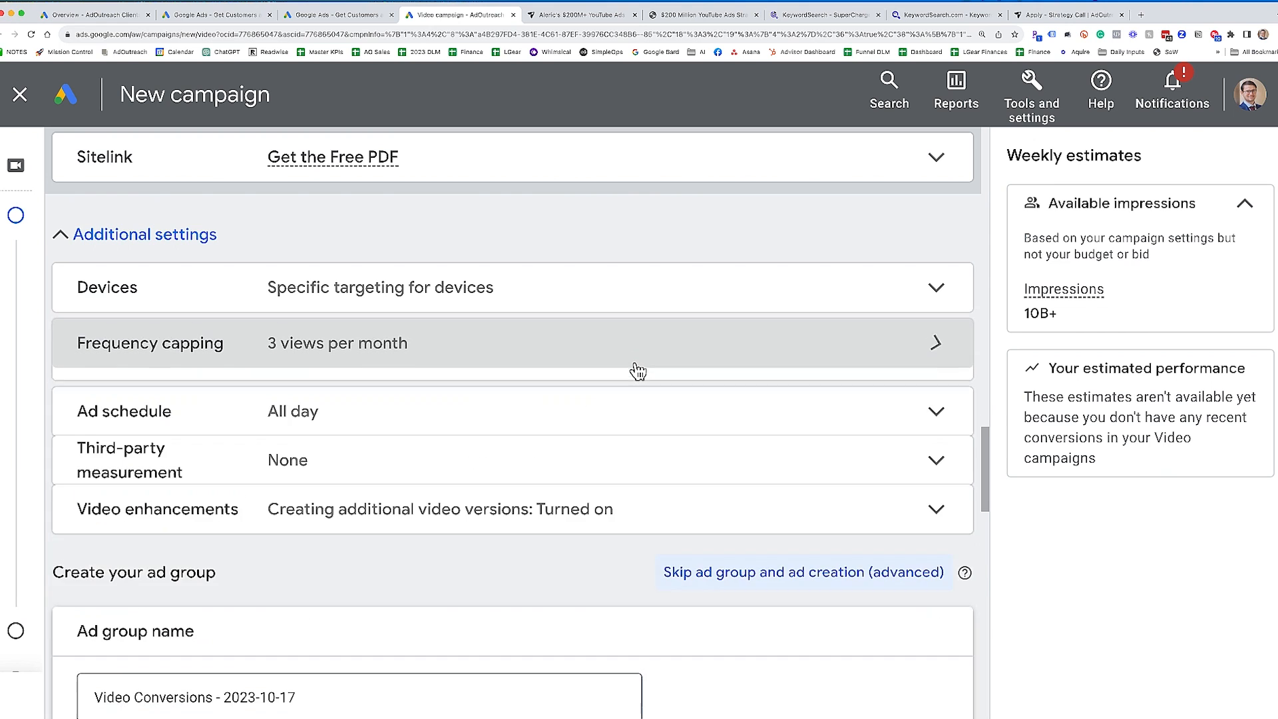
- Examine the campaign's ad schedule options and collapse them
left_click(254, 397)
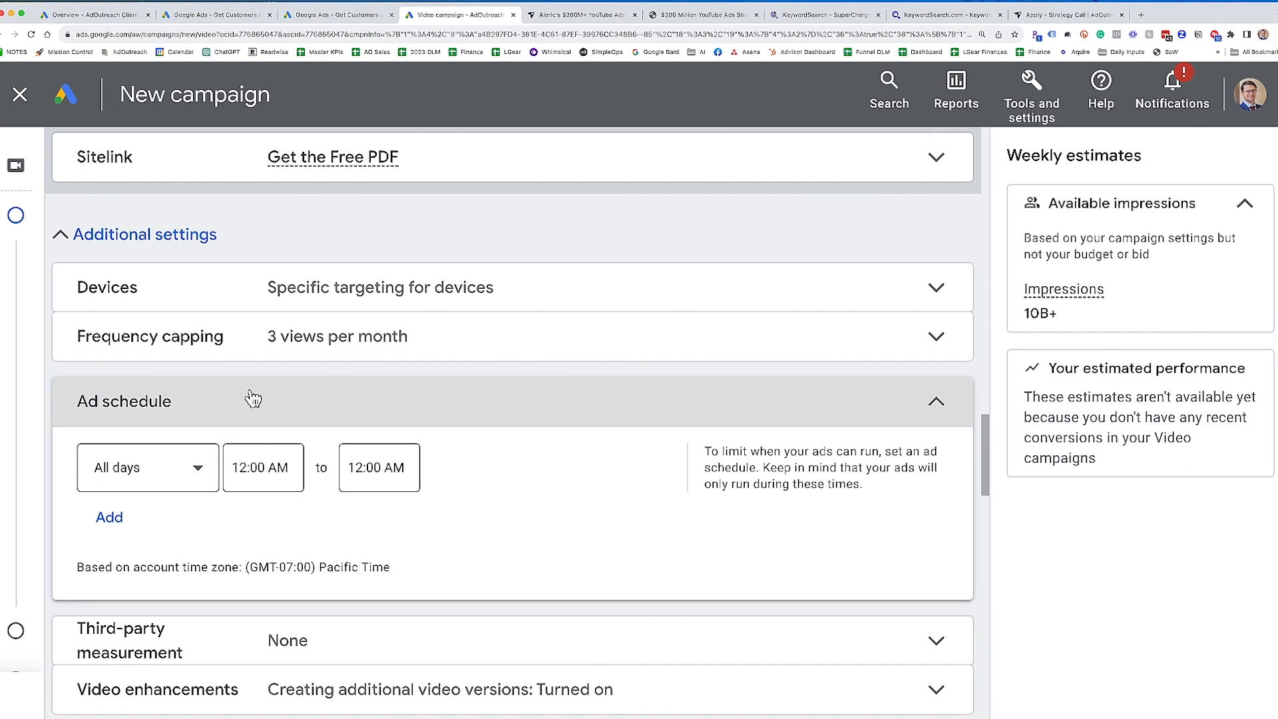
left_click(374, 393)
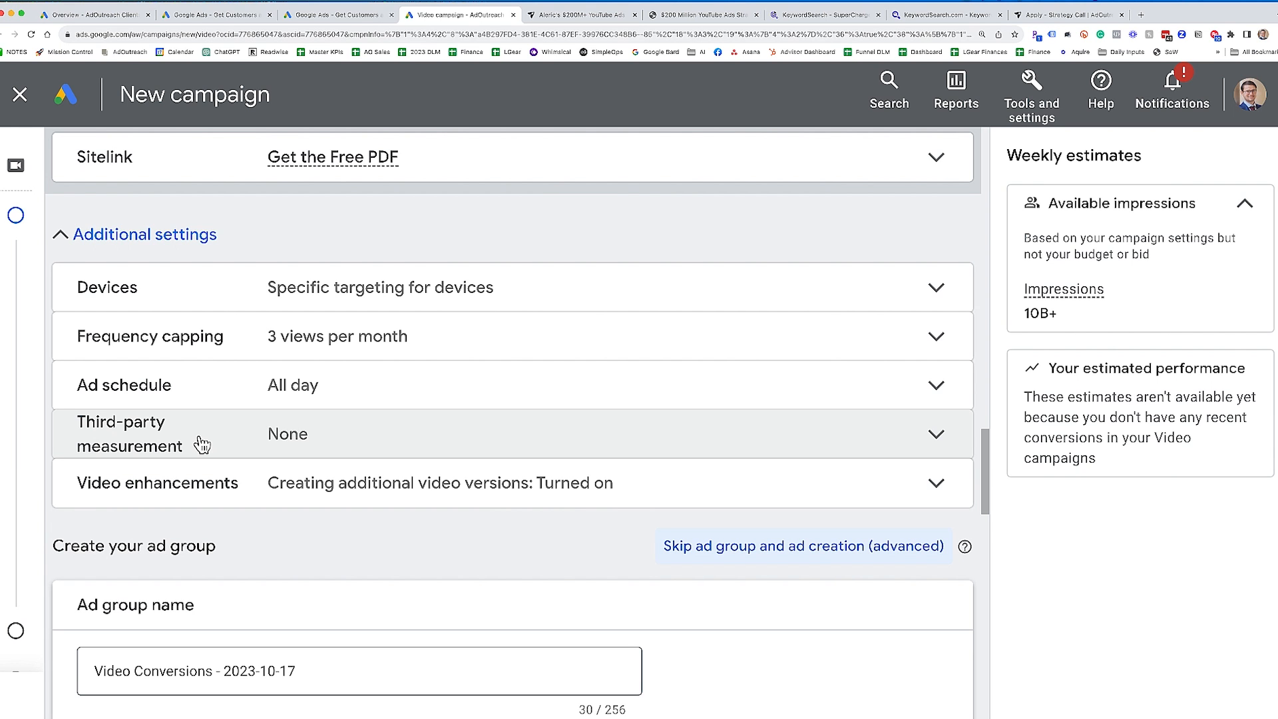
- Turn off permission for Google to create additional videos in the campaign's video enhancements
scroll(294, 513, "down", 1)
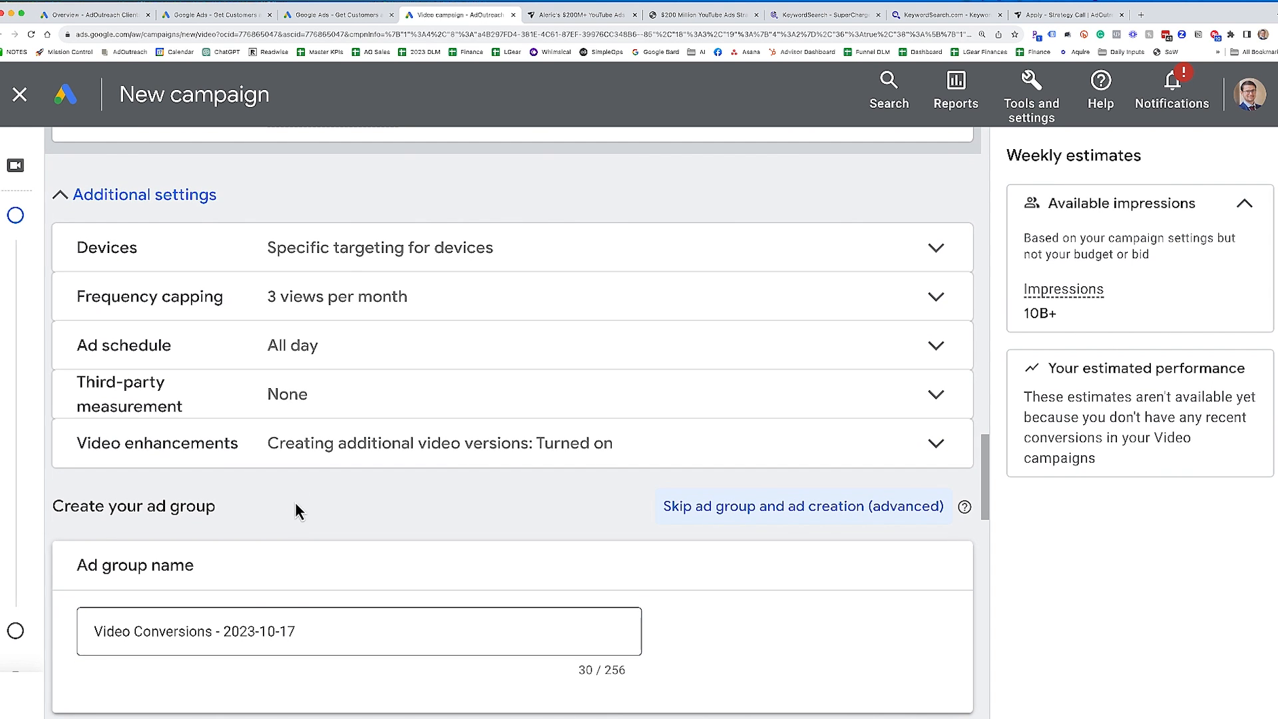
left_click(295, 460)
scroll(365, 508, "down", 1)
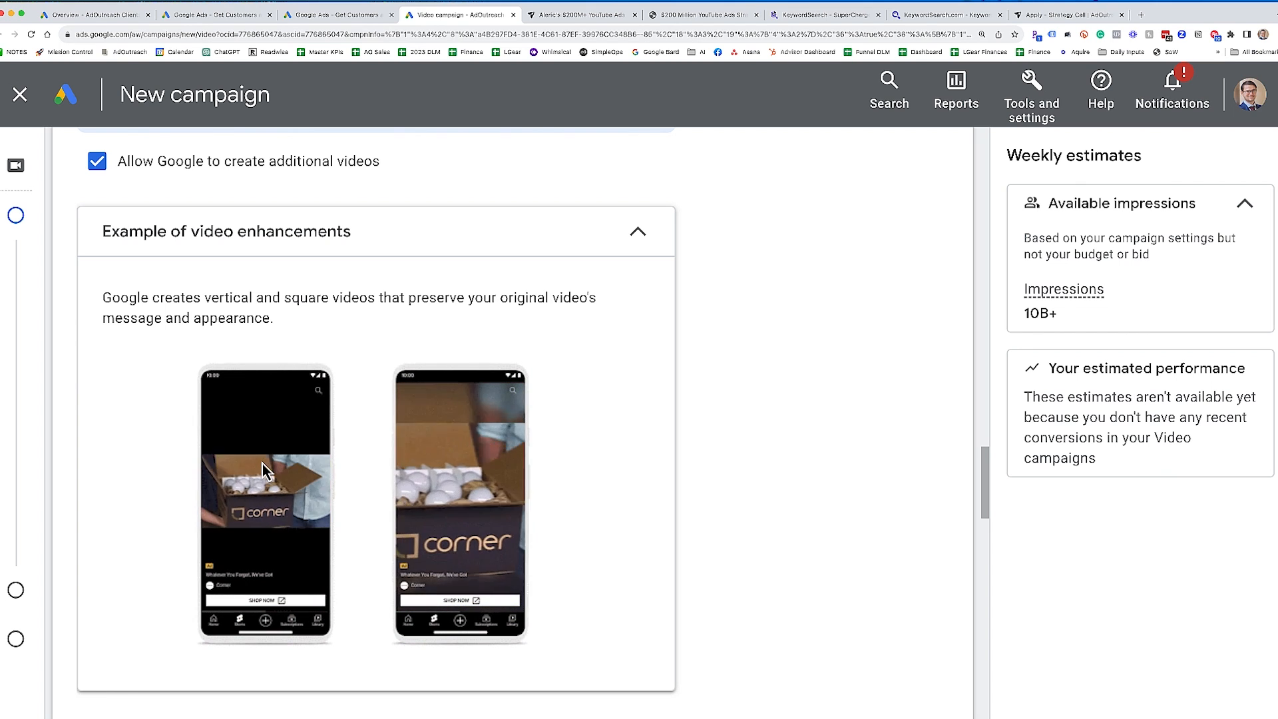
scroll(237, 239, "up", 2)
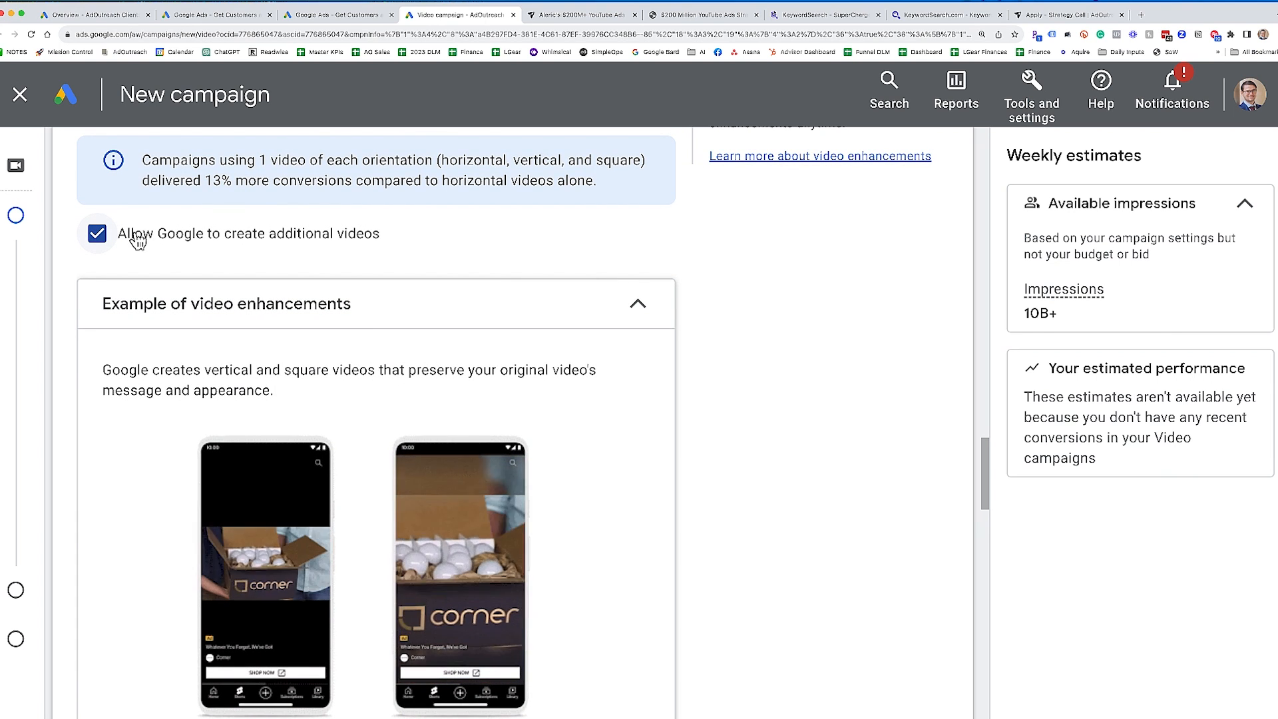
left_click(103, 236)
scroll(353, 280, "up", 3)
scroll(418, 268, "down", 1)
scroll(418, 268, "down", 2)
scroll(419, 277, "up", 3)
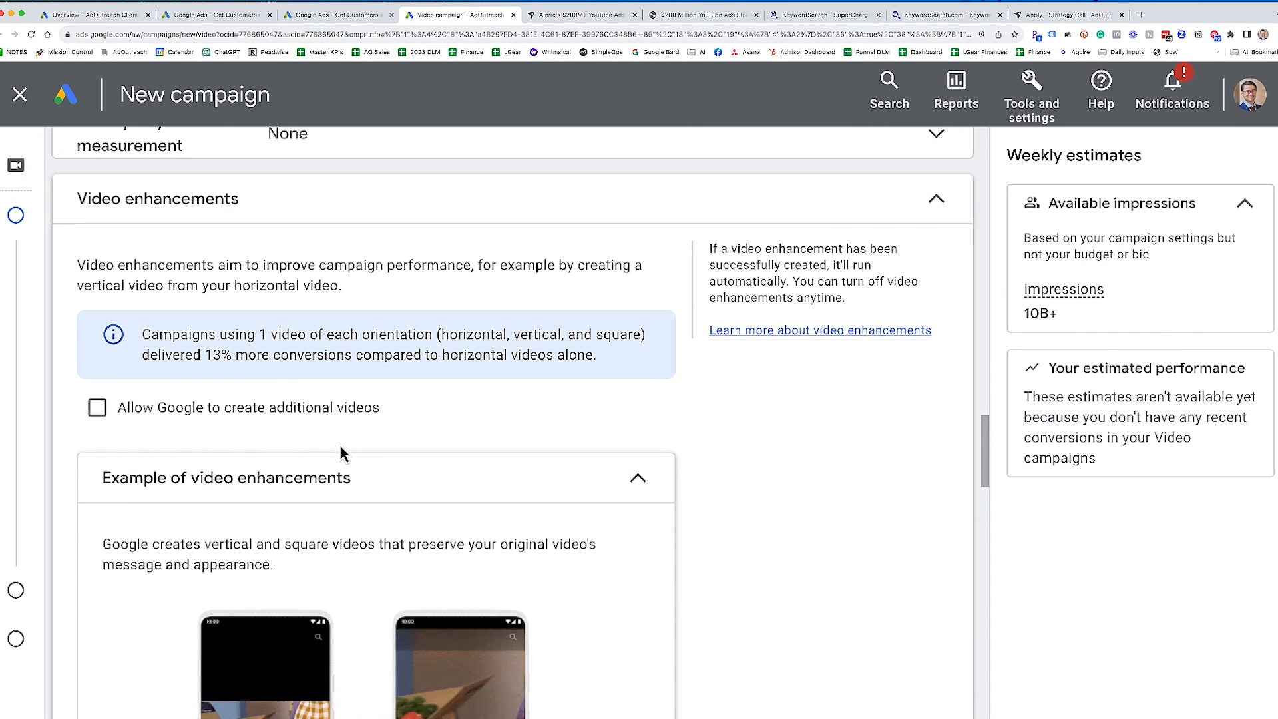
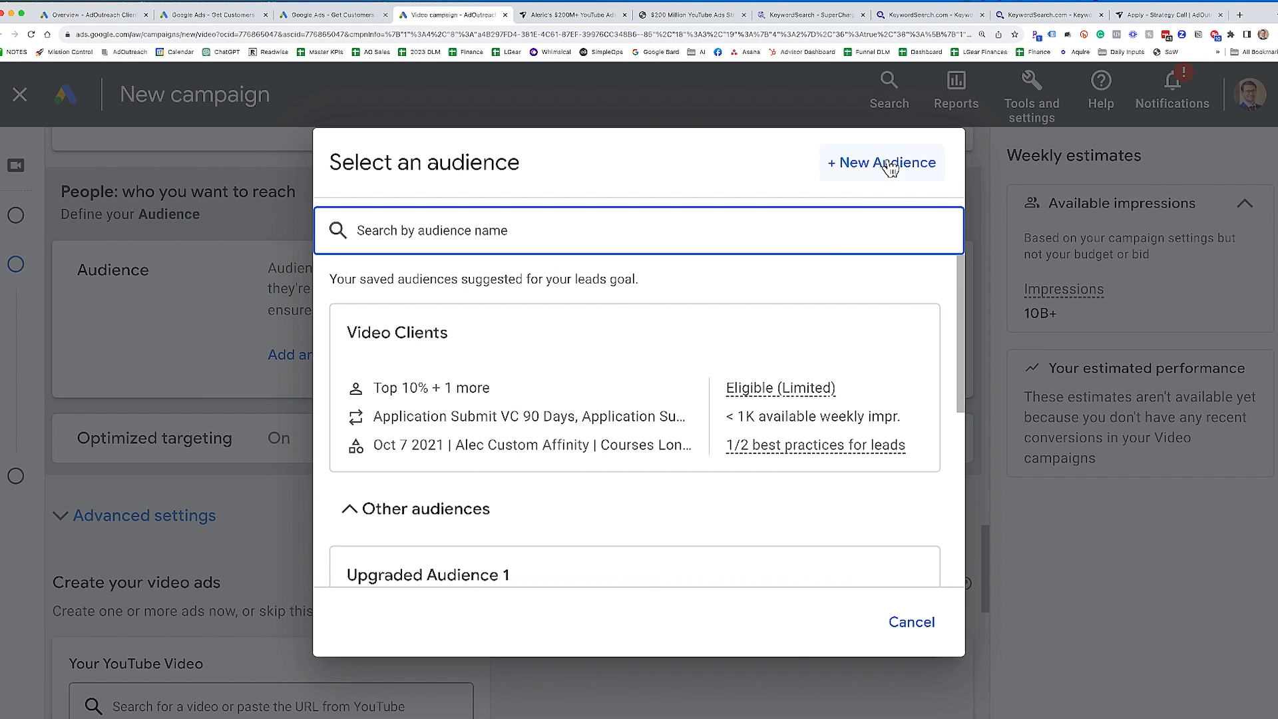
- Start a new audience for the campaign and name it Business Owners Interested in YouTube Ads
left_click(871, 170)
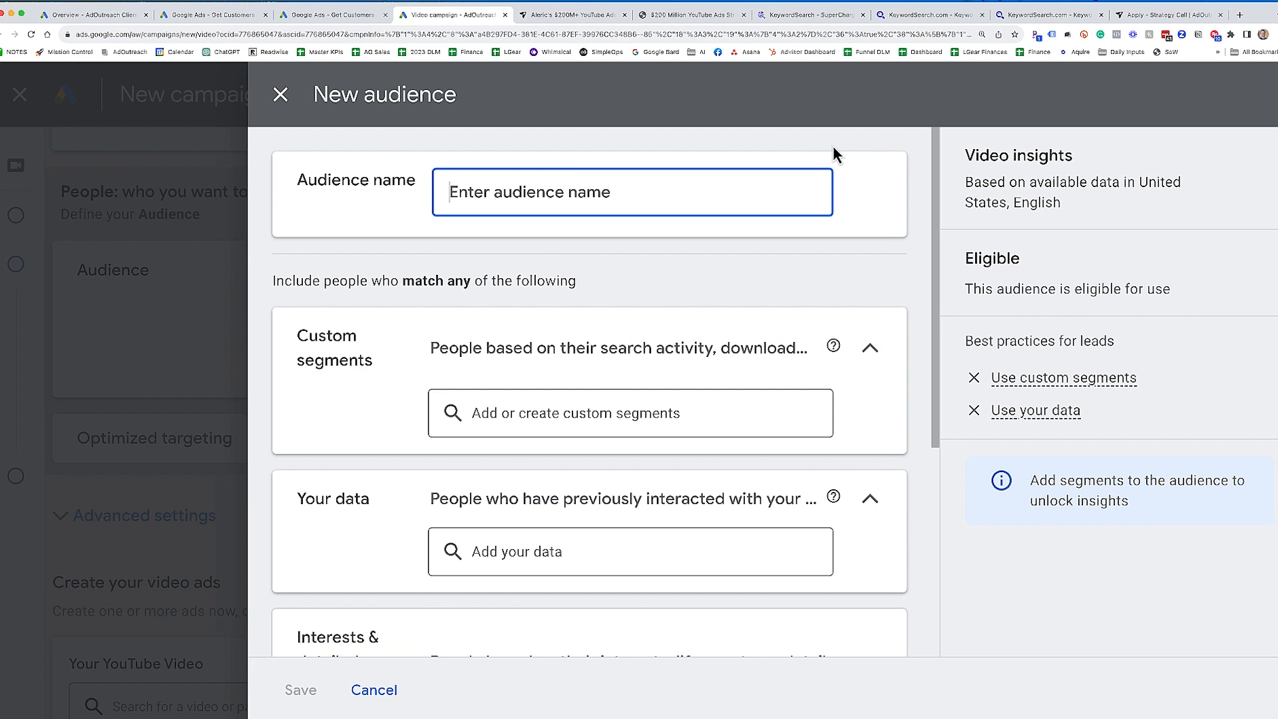
scroll(406, 234, "down", 2)
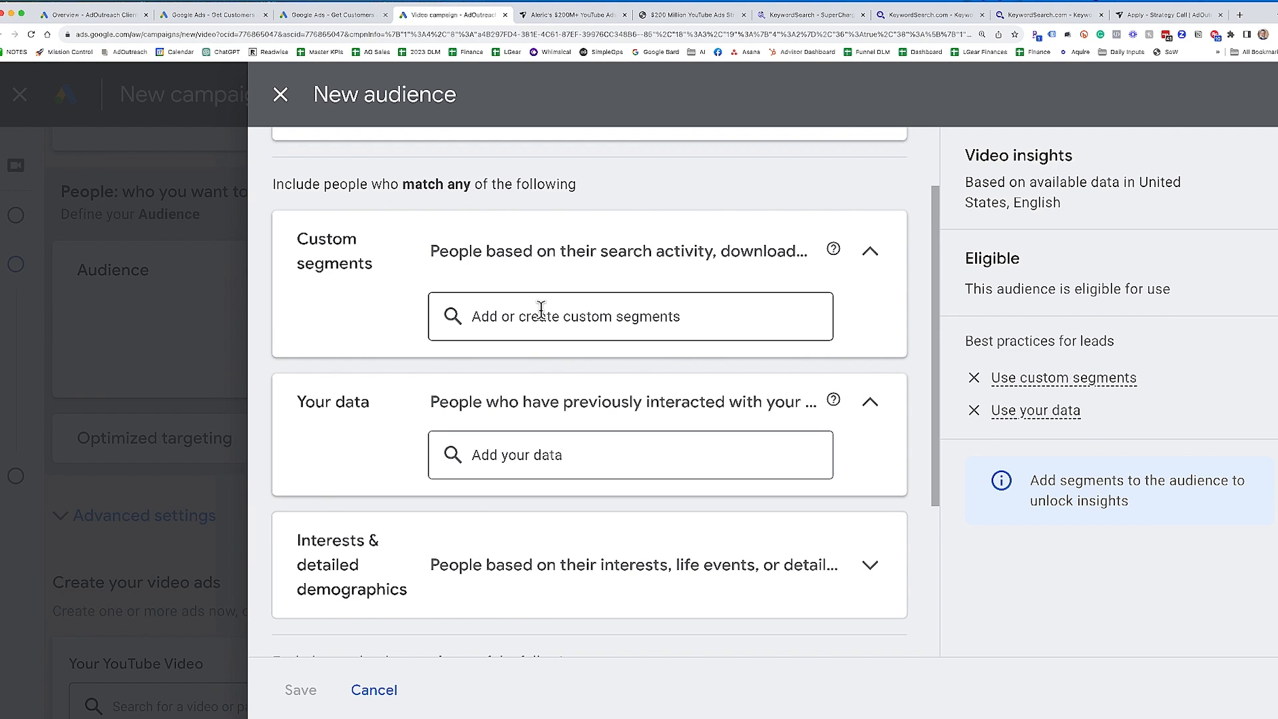
scroll(422, 533, "down", 2)
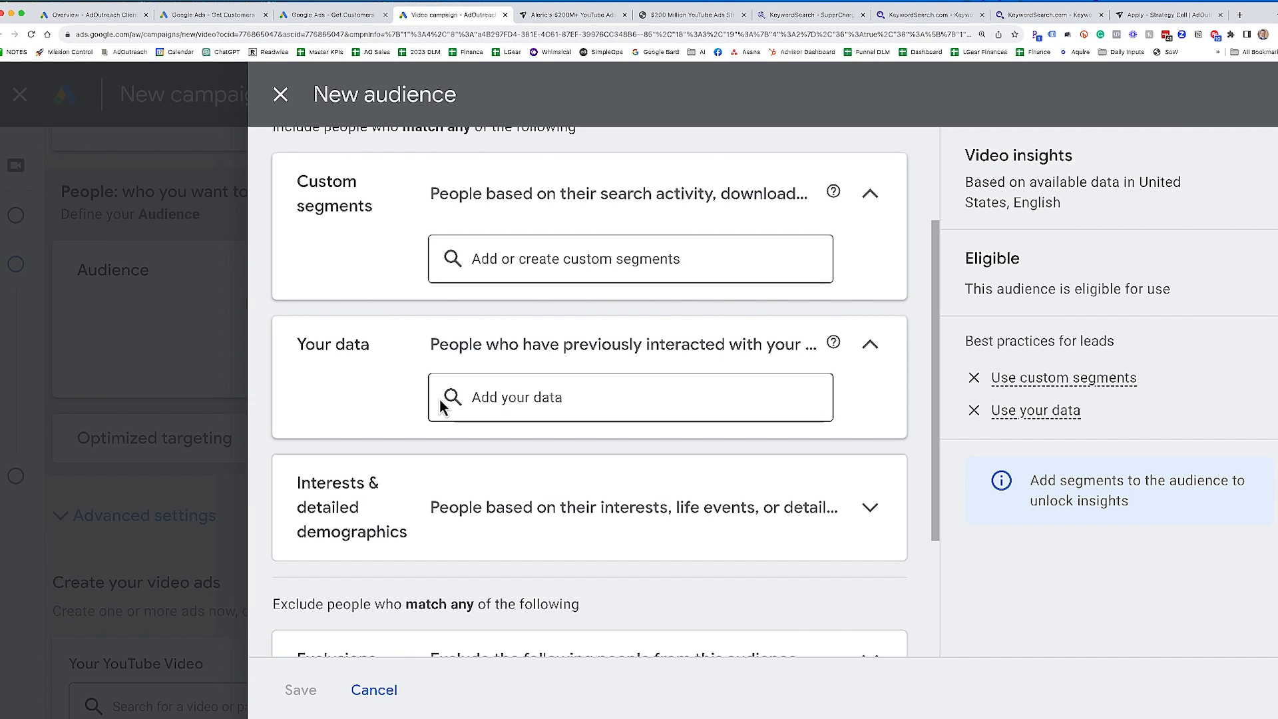
- Look at the search options for adding your own data to the audience and close them without selecting anything
left_click(496, 398)
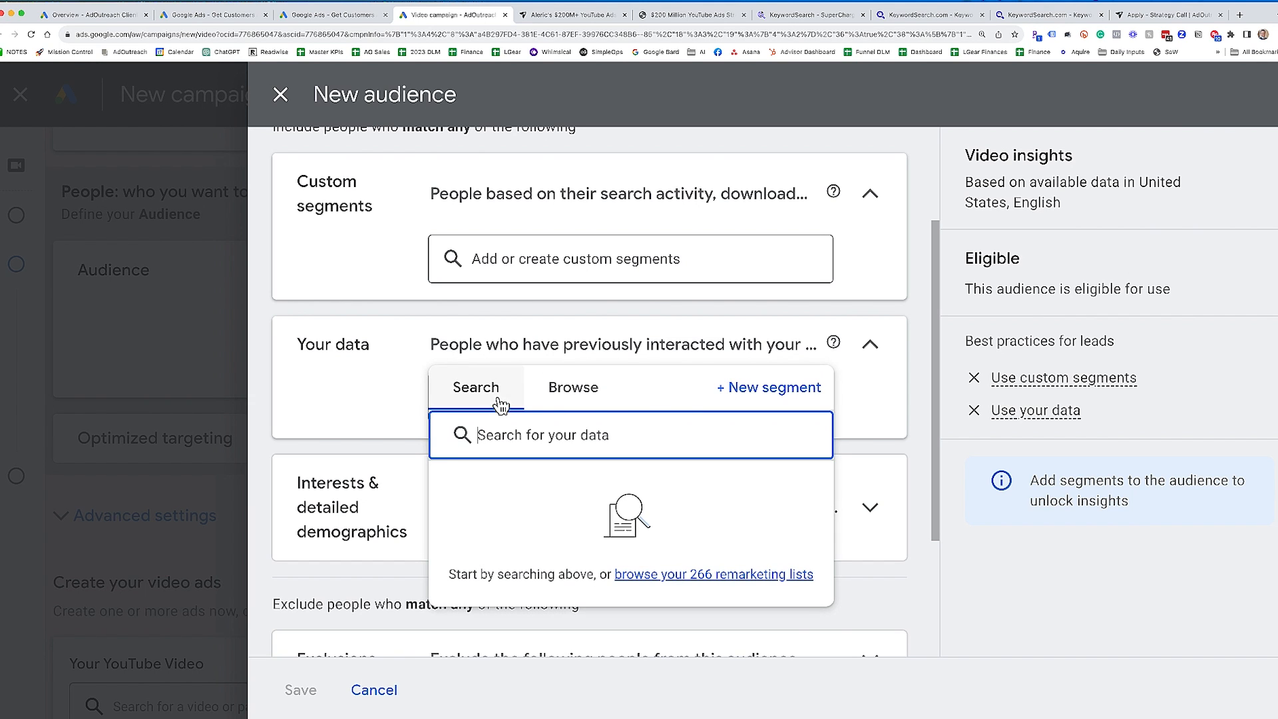
left_click(323, 381)
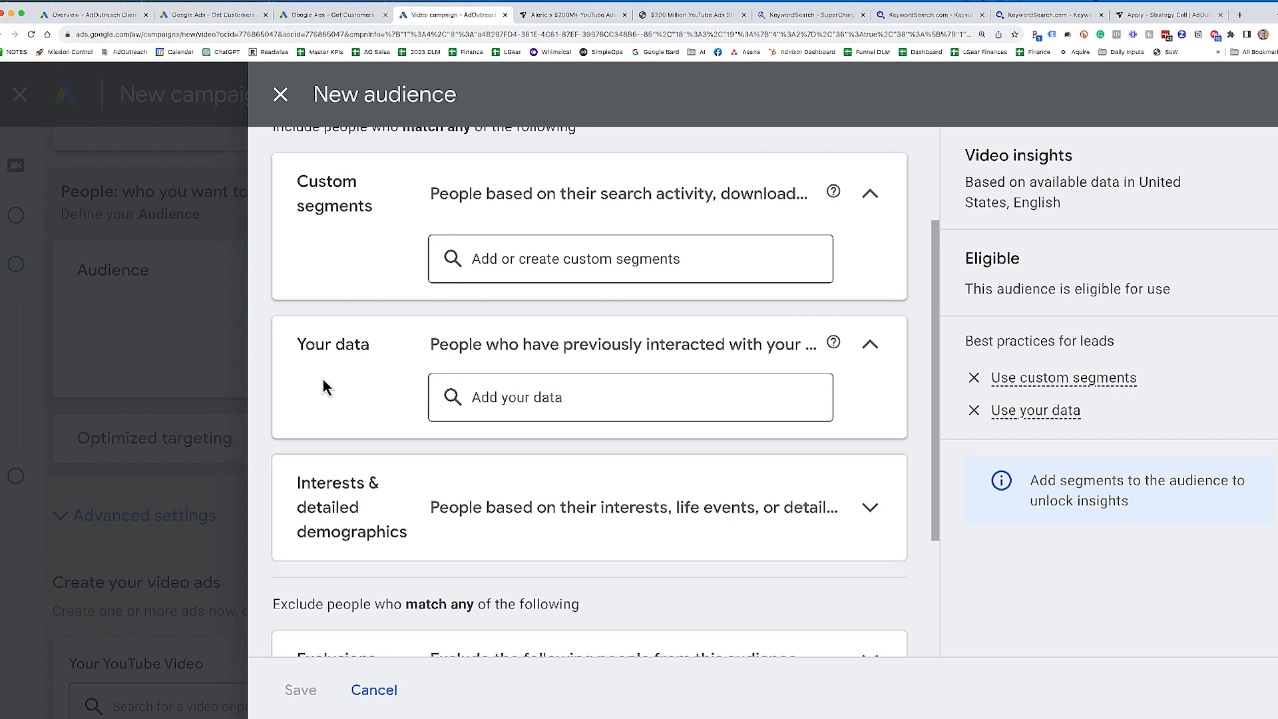
scroll(365, 536, "up", 1)
scroll(418, 424, "down", 3)
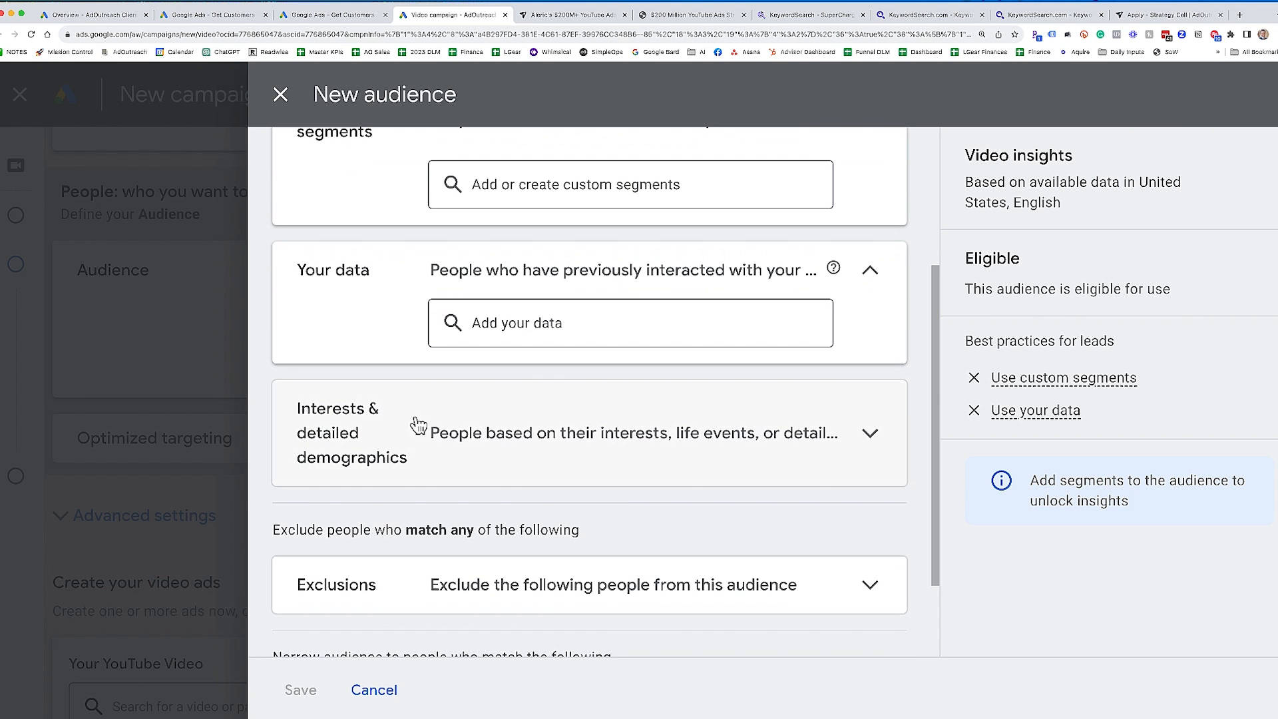
- Try adding the in-market segments Advertising and Advertising Services under interests and detailed demographics, and remove both again
left_click(445, 461)
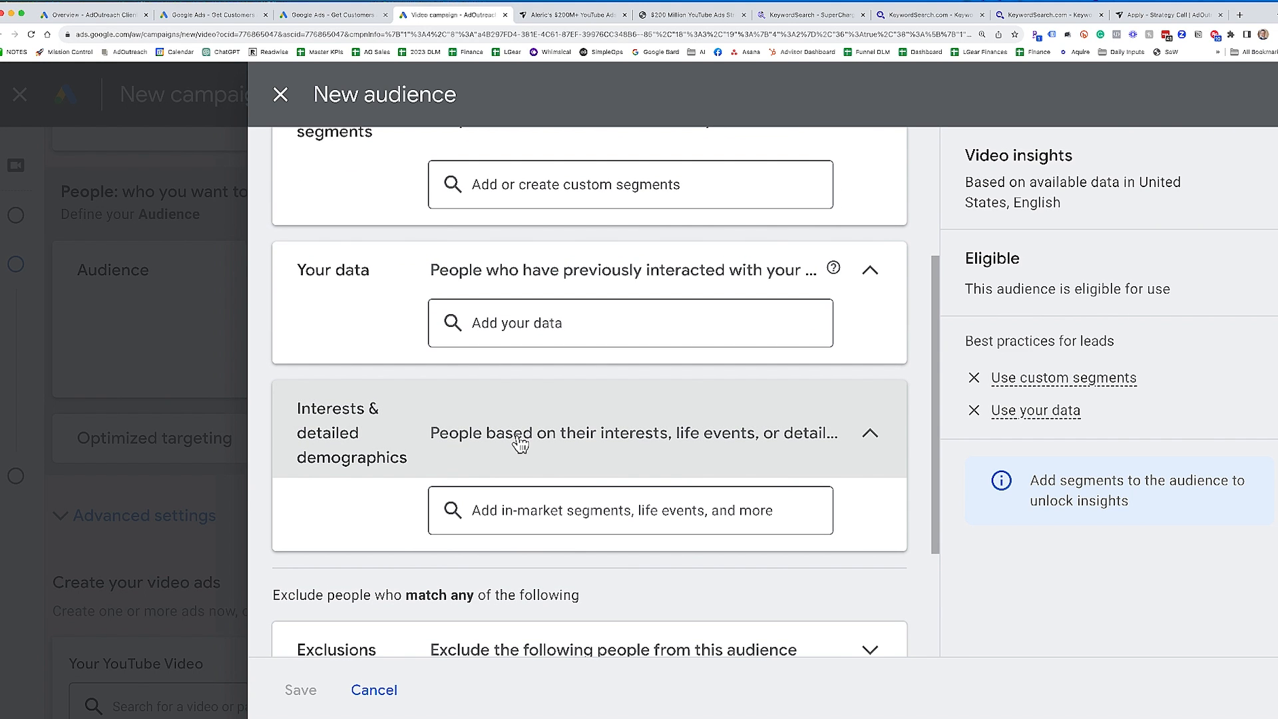
left_click(532, 490)
type("a")
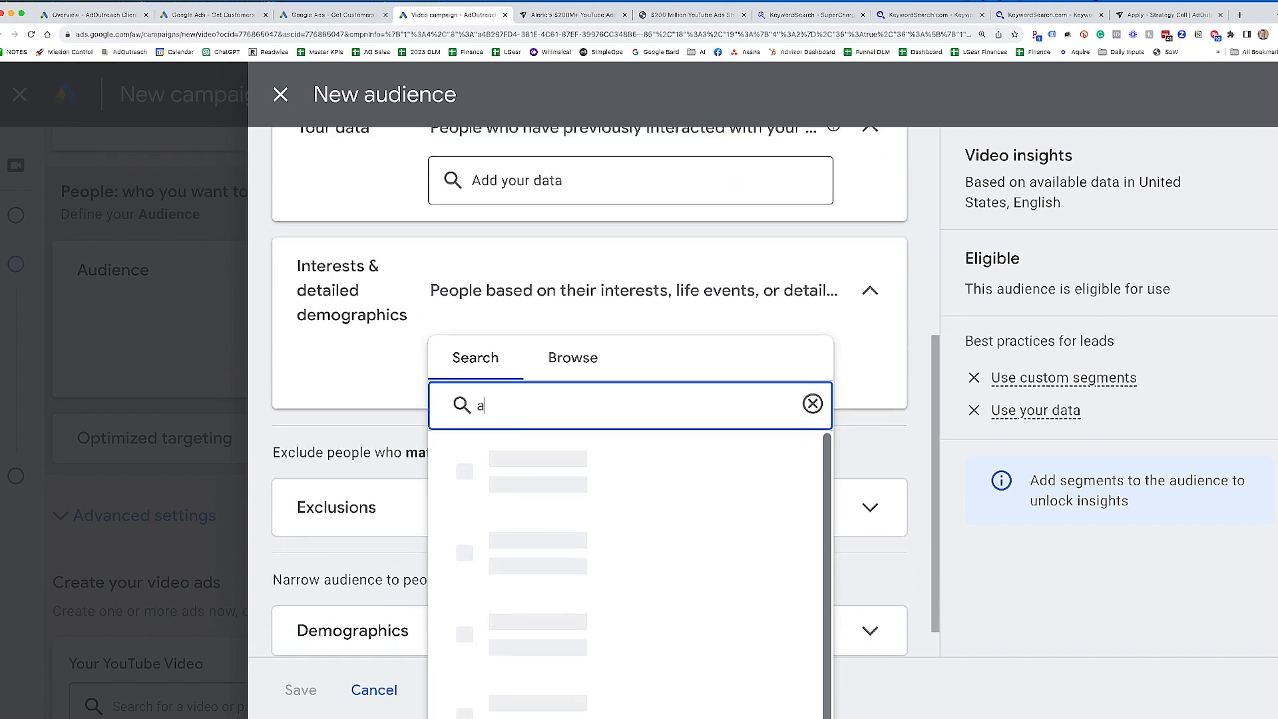
type("dvertising")
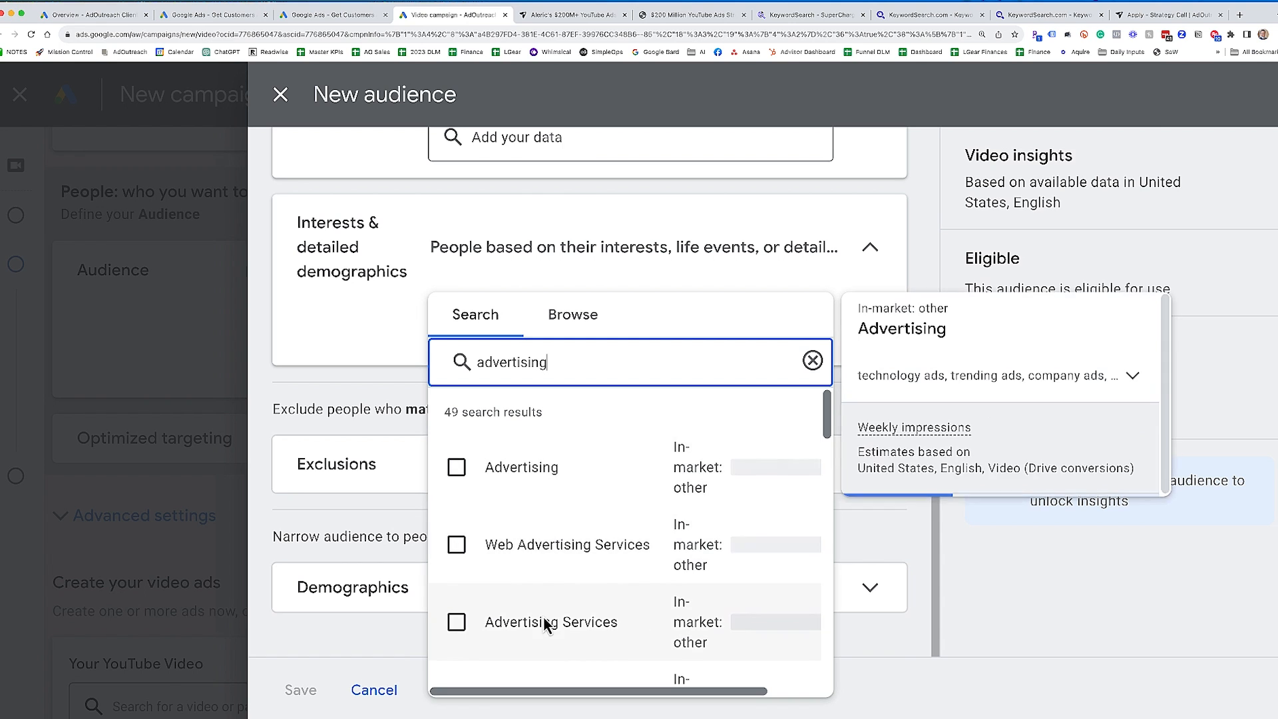
left_click(532, 485)
left_click(527, 626)
left_click(342, 277)
scroll(360, 334, "up", 2)
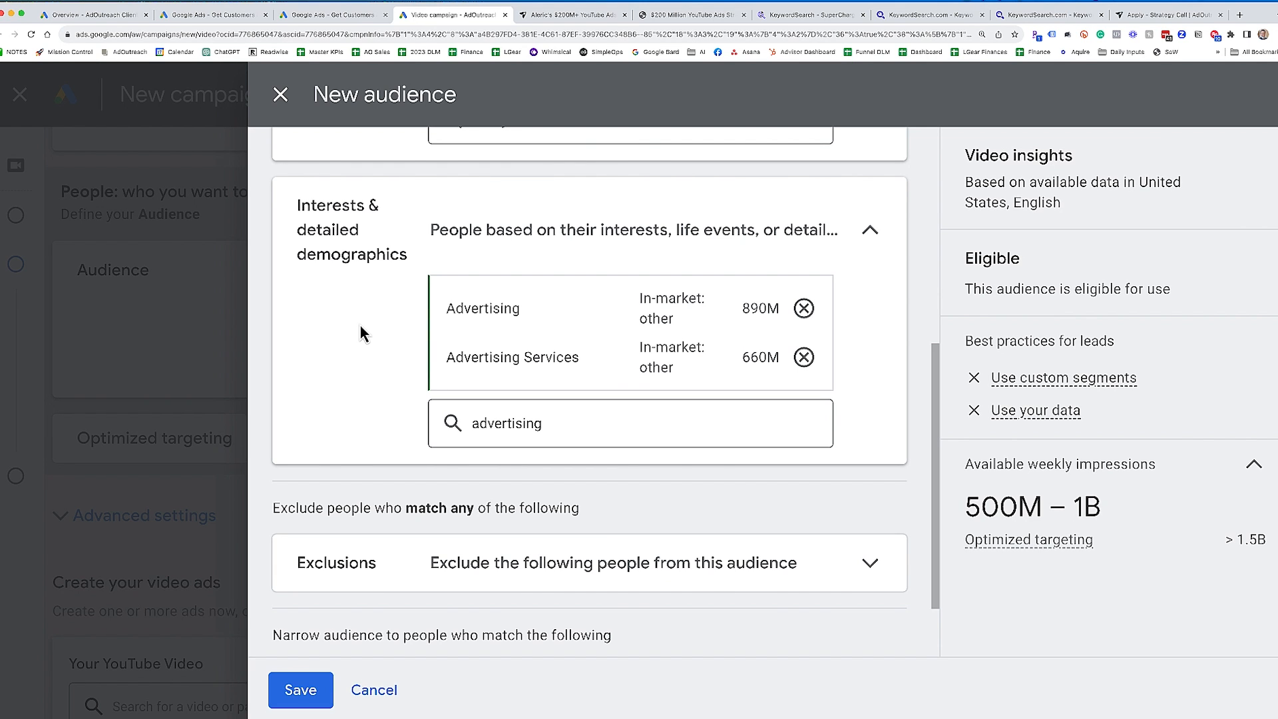
left_click(804, 309)
left_click(804, 308)
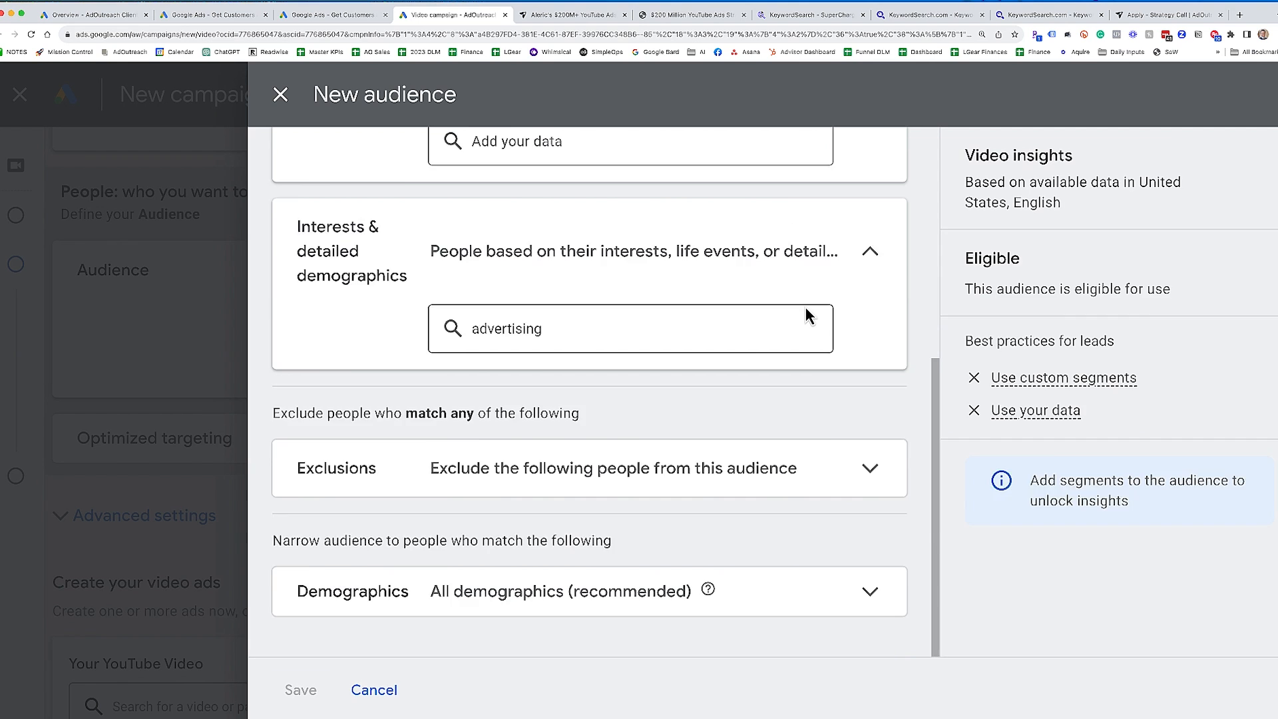
- Start creating a new custom segment for the audience
scroll(562, 416, "up", 5)
left_click(563, 416)
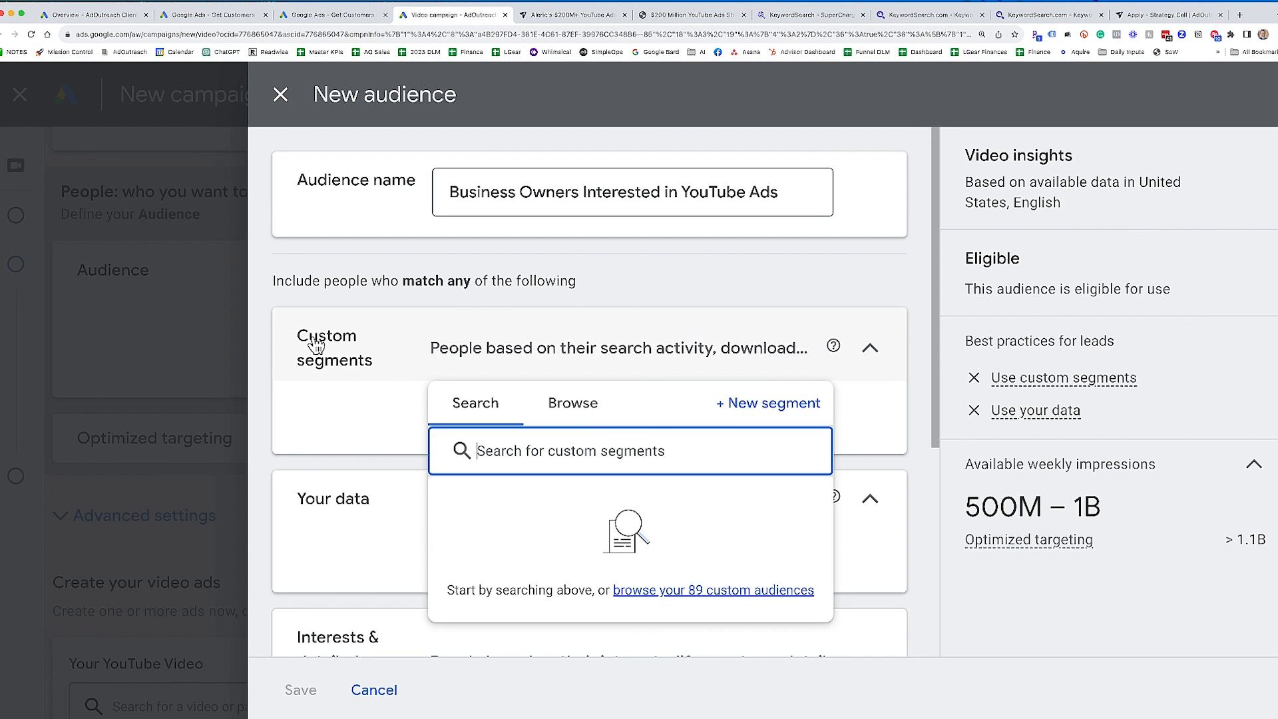
left_click(764, 404)
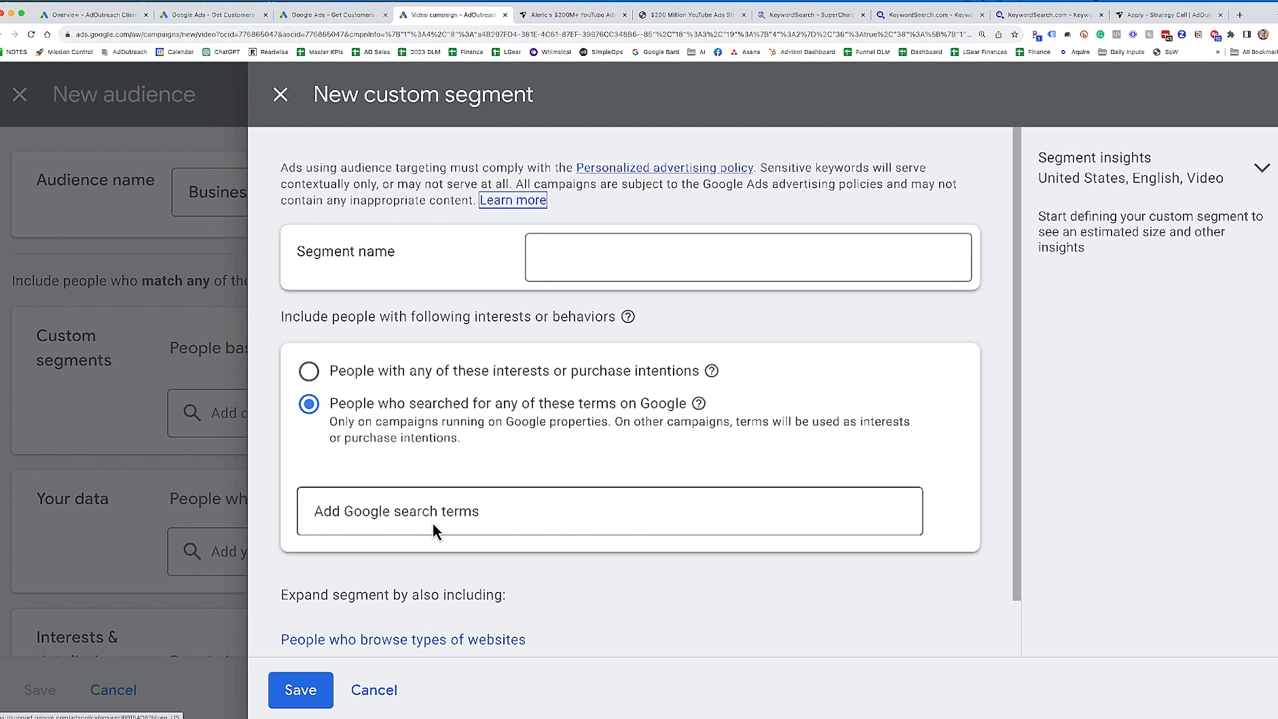
- Set the segment to people with interests or purchase intentions and expand it to people who browse types of websites and use types of apps
left_click(393, 374)
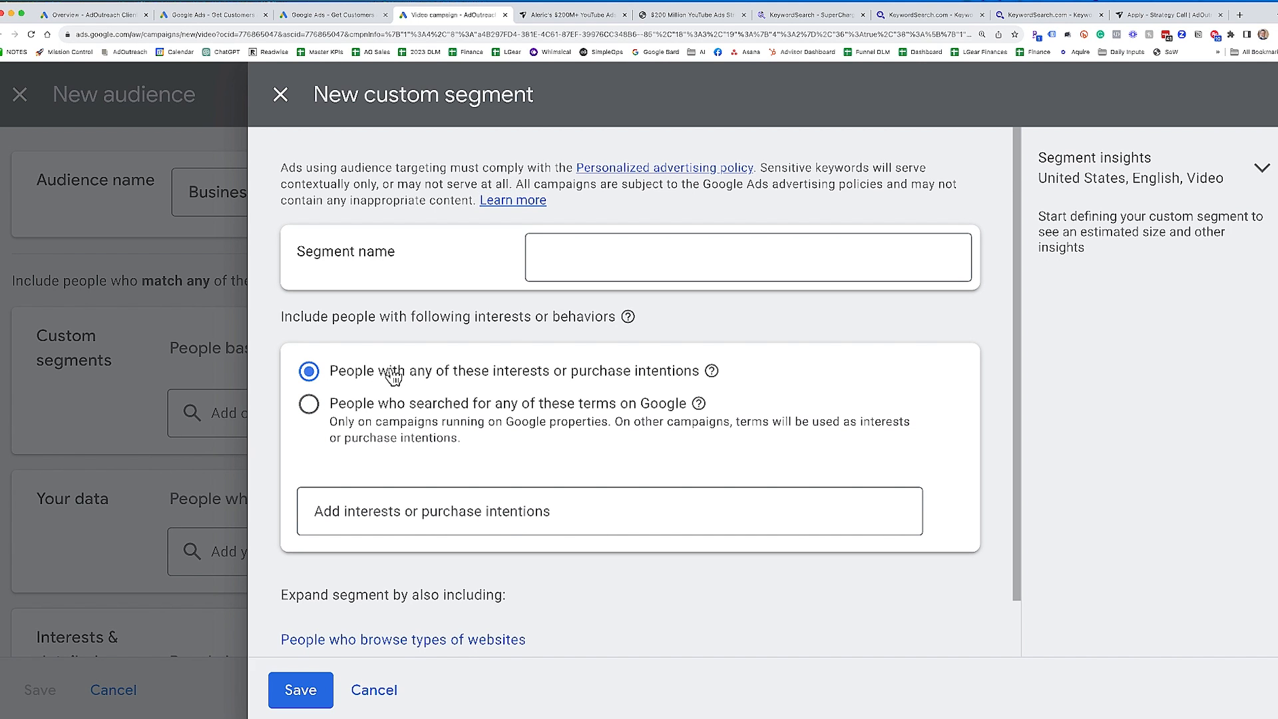
scroll(426, 466, "down", 1)
left_click(479, 572)
scroll(426, 499, "down", 2)
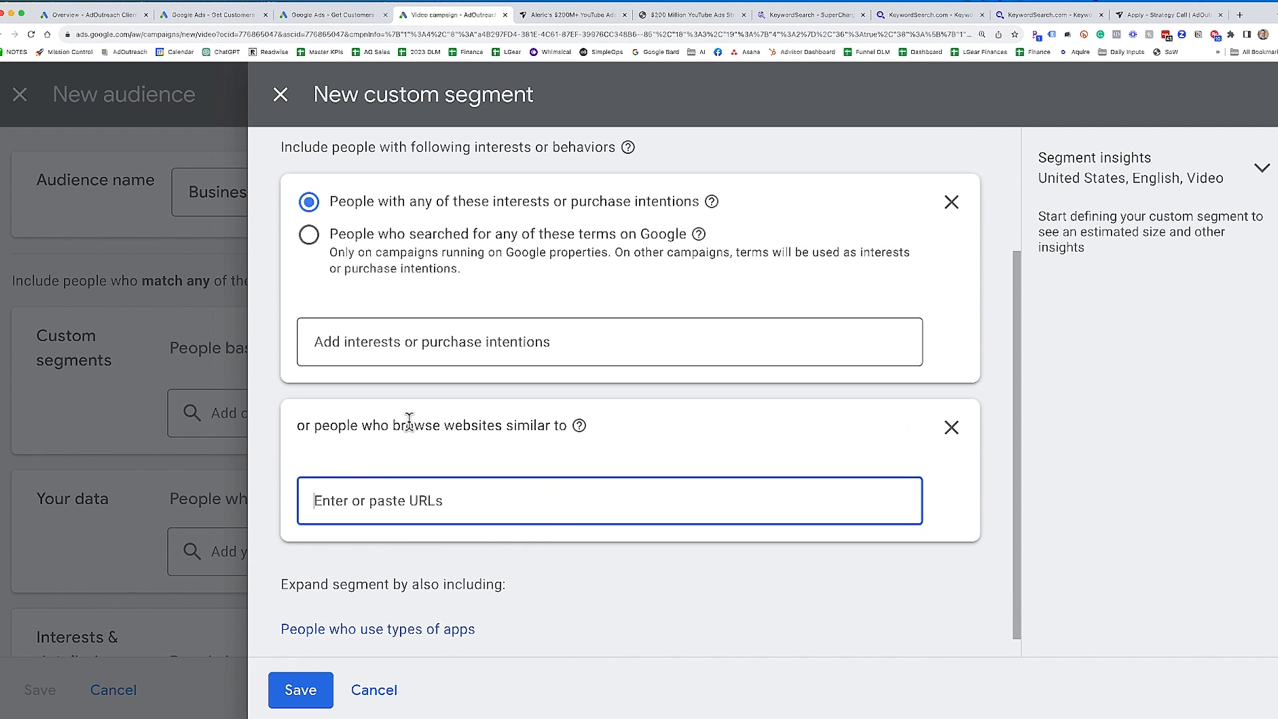
left_click(428, 603)
scroll(439, 563, "up", 2)
scroll(439, 562, "up", 2)
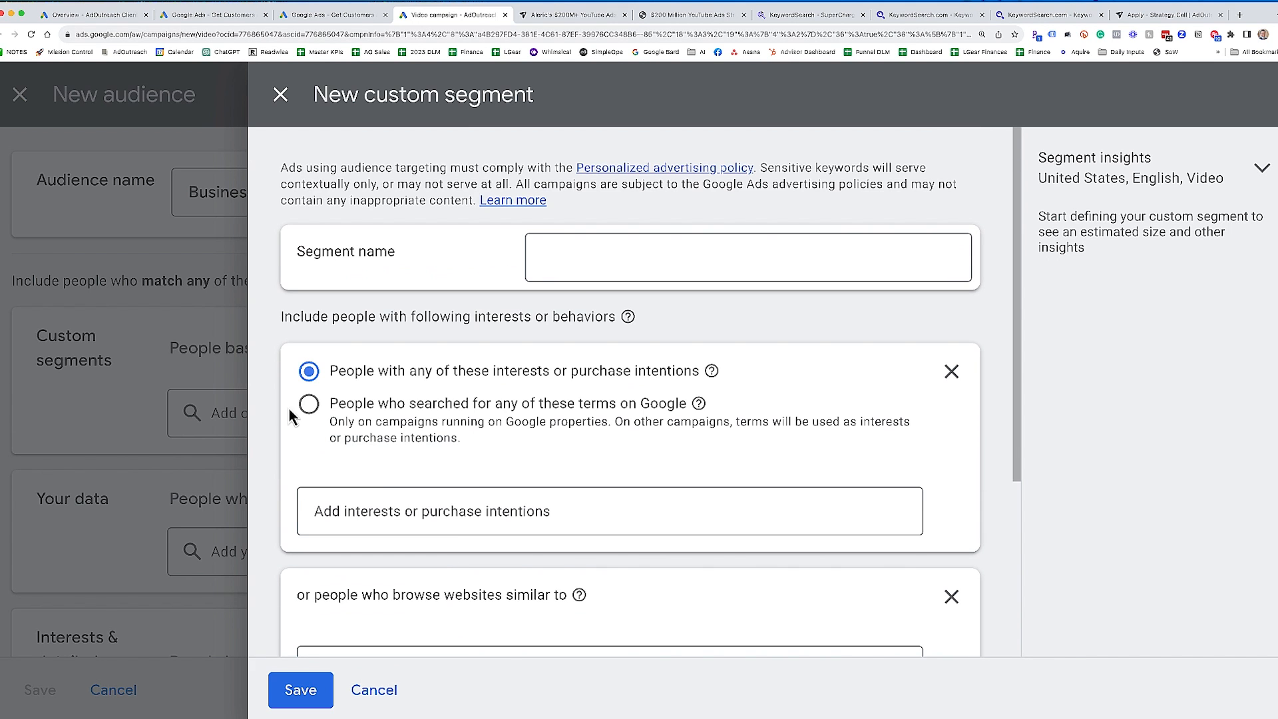
- Change the segment to people who searched for terms on Google and add the search term YouTube Ads Tutorial
left_click(375, 430)
left_click(421, 516)
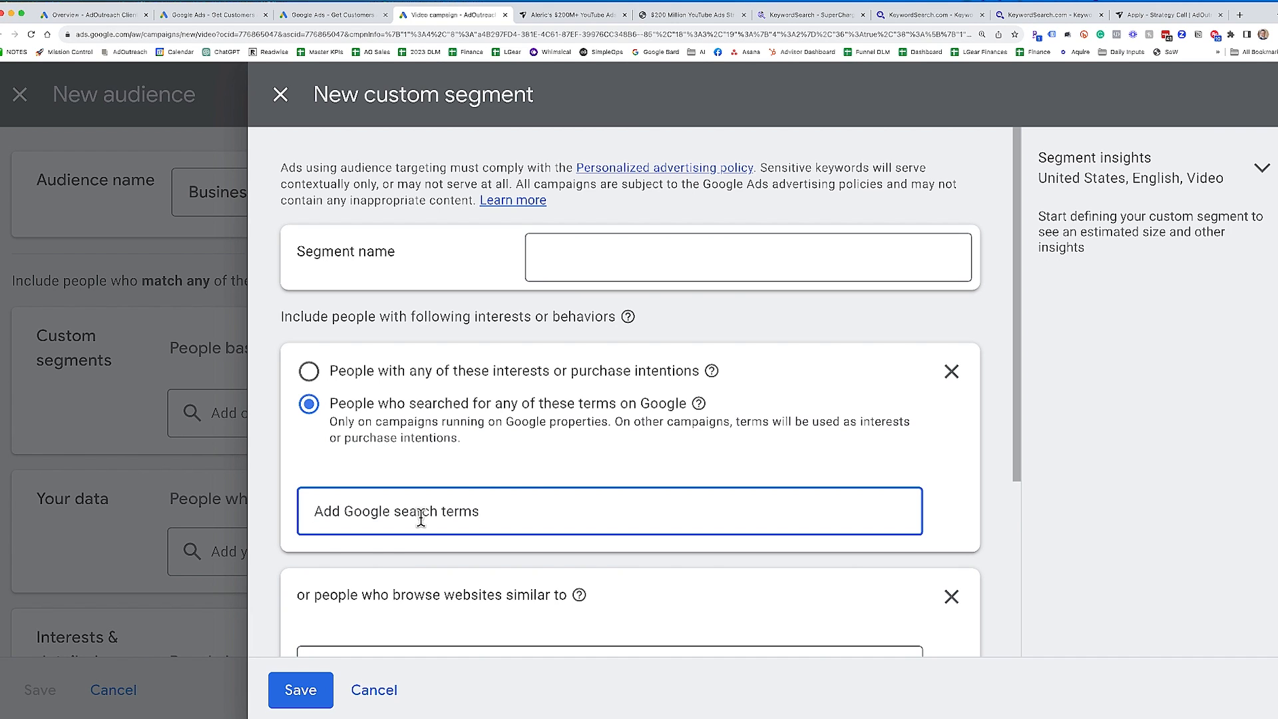
type("YouTube Ads Tutorial")
key("Return")
left_click(573, 505)
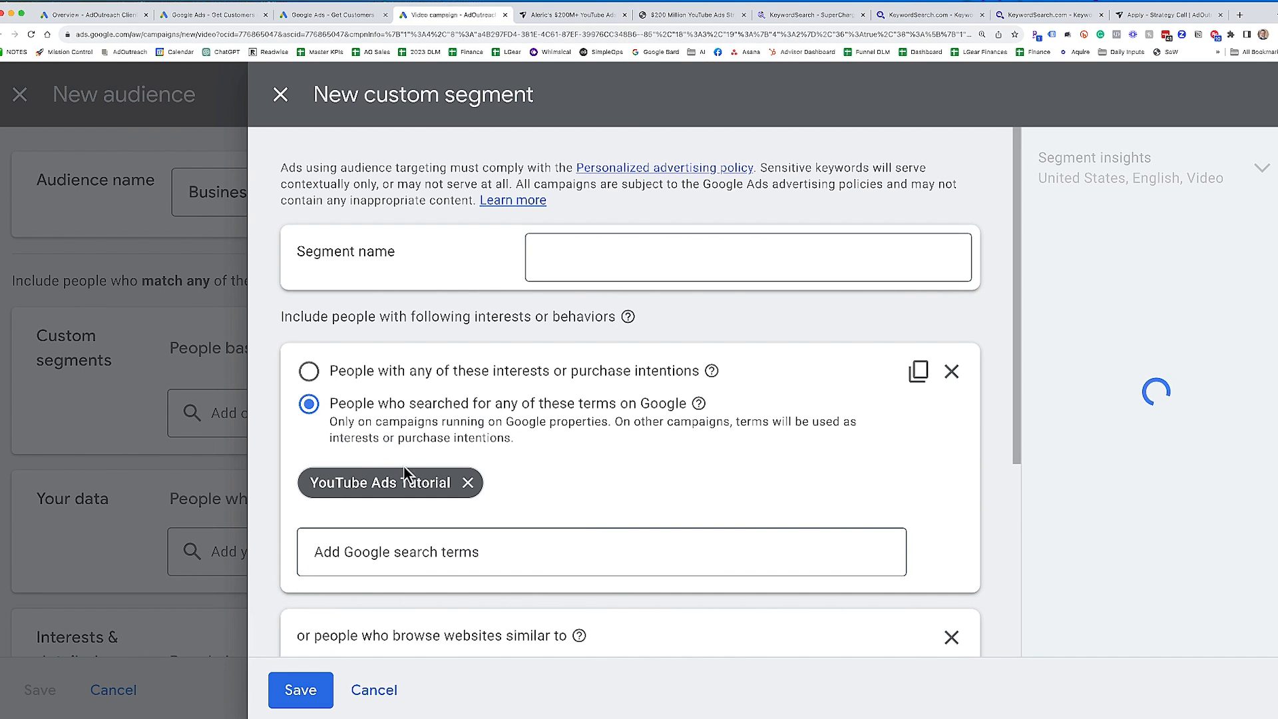
mouse_move(341, 489)
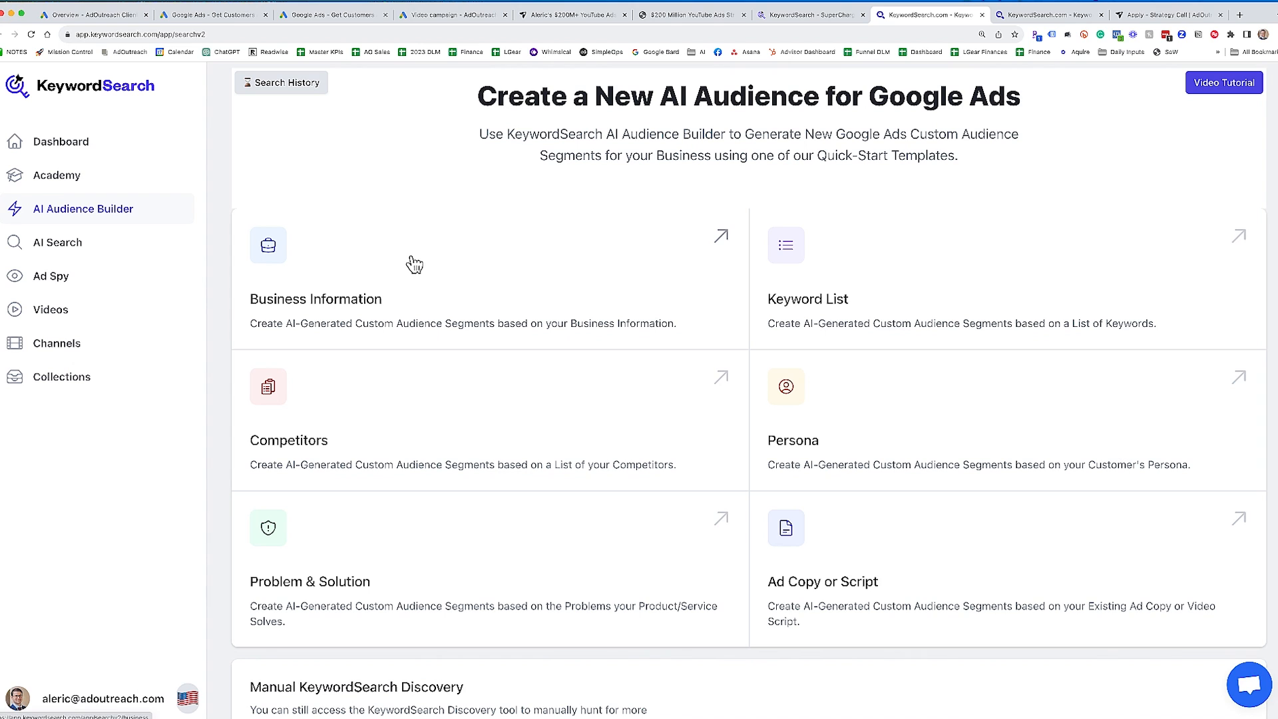
left_click(1029, 11)
left_click(413, 151)
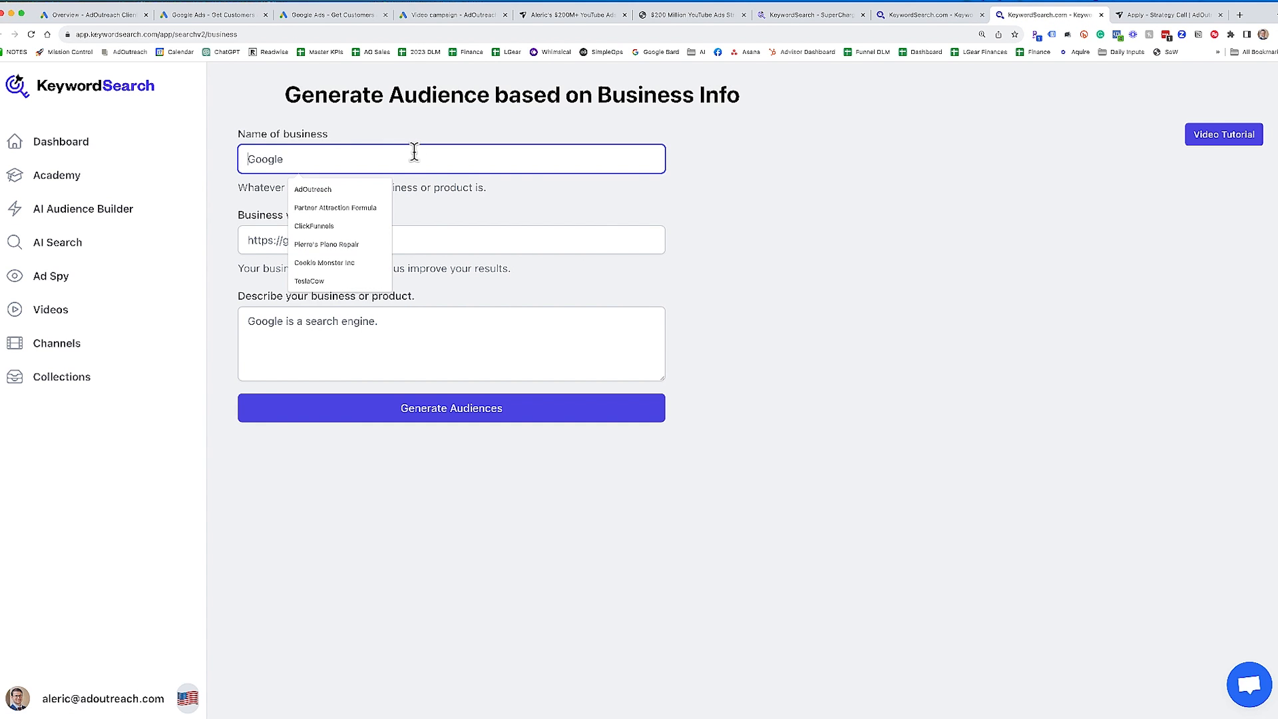
type("AdOutreach")
left_click(382, 242)
left_click(353, 270)
- Describe the business as "AdOutreach helps businesses learn how to use YouTube Ads to get more leads & sales." and generate the audiences
left_click(380, 343)
type("AdOut")
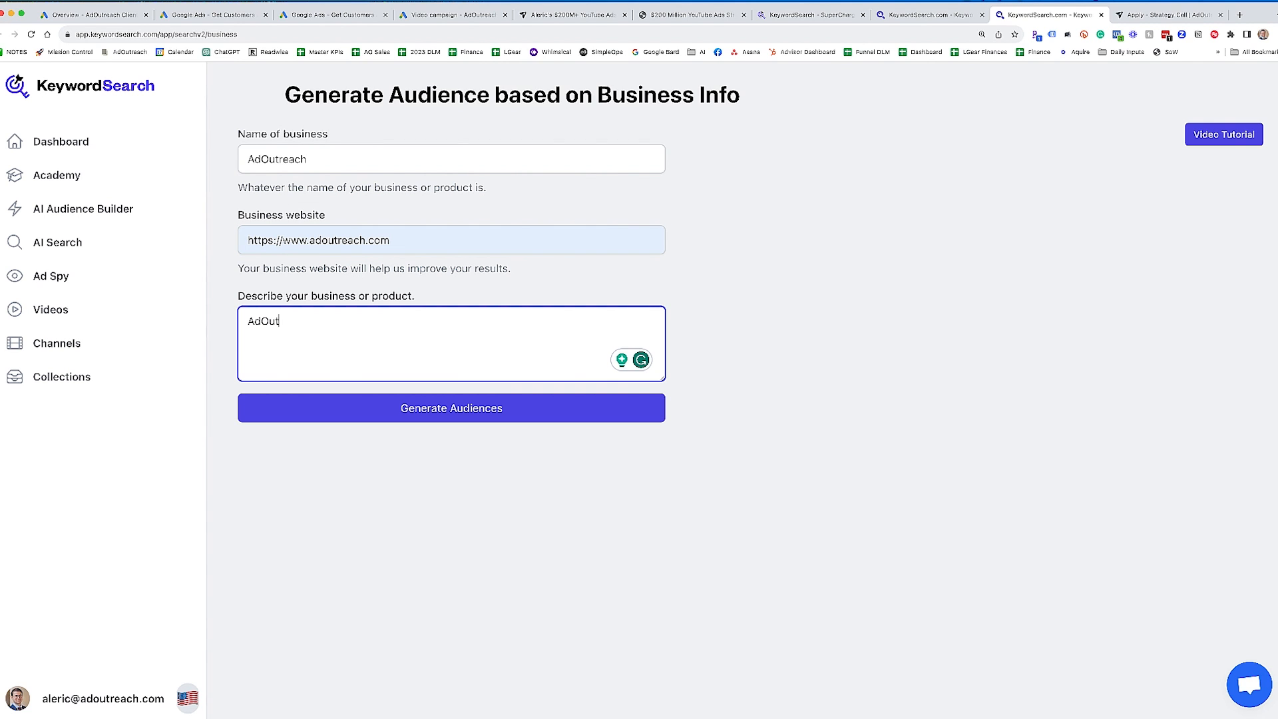
type("reach helps business learn how to use YouTube Ads to get more leads & sales.")
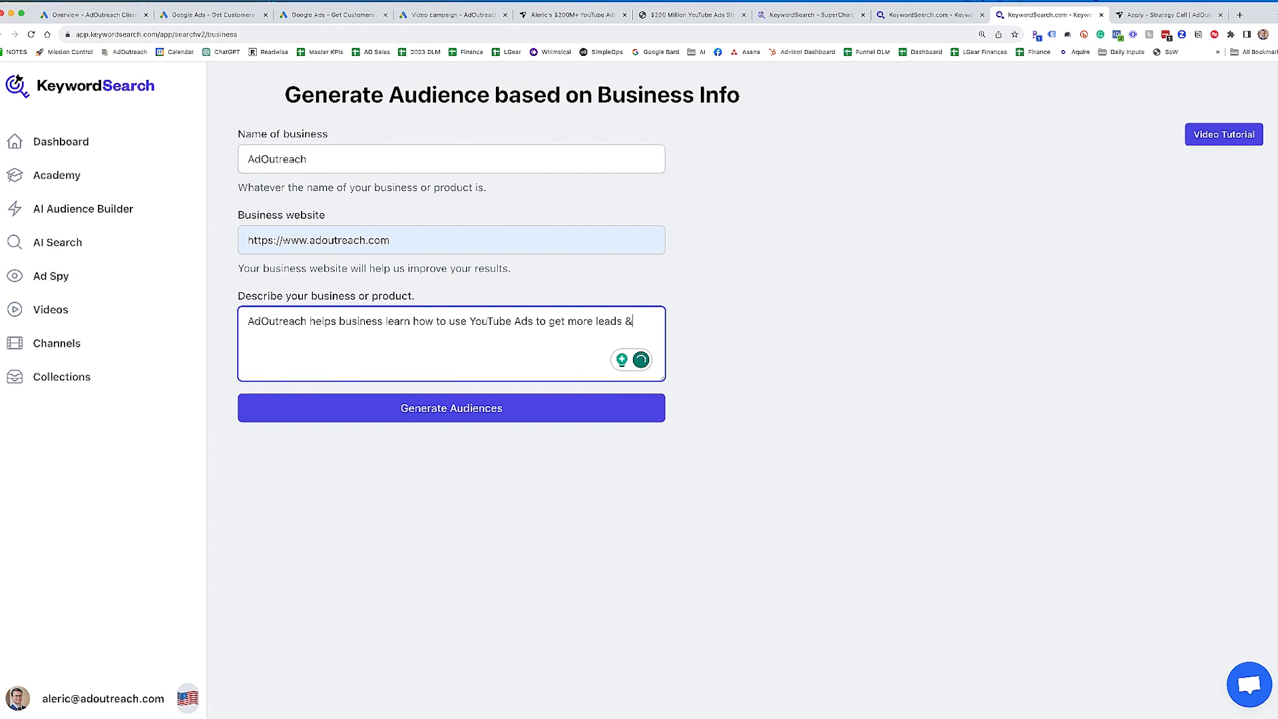
left_click(401, 417)
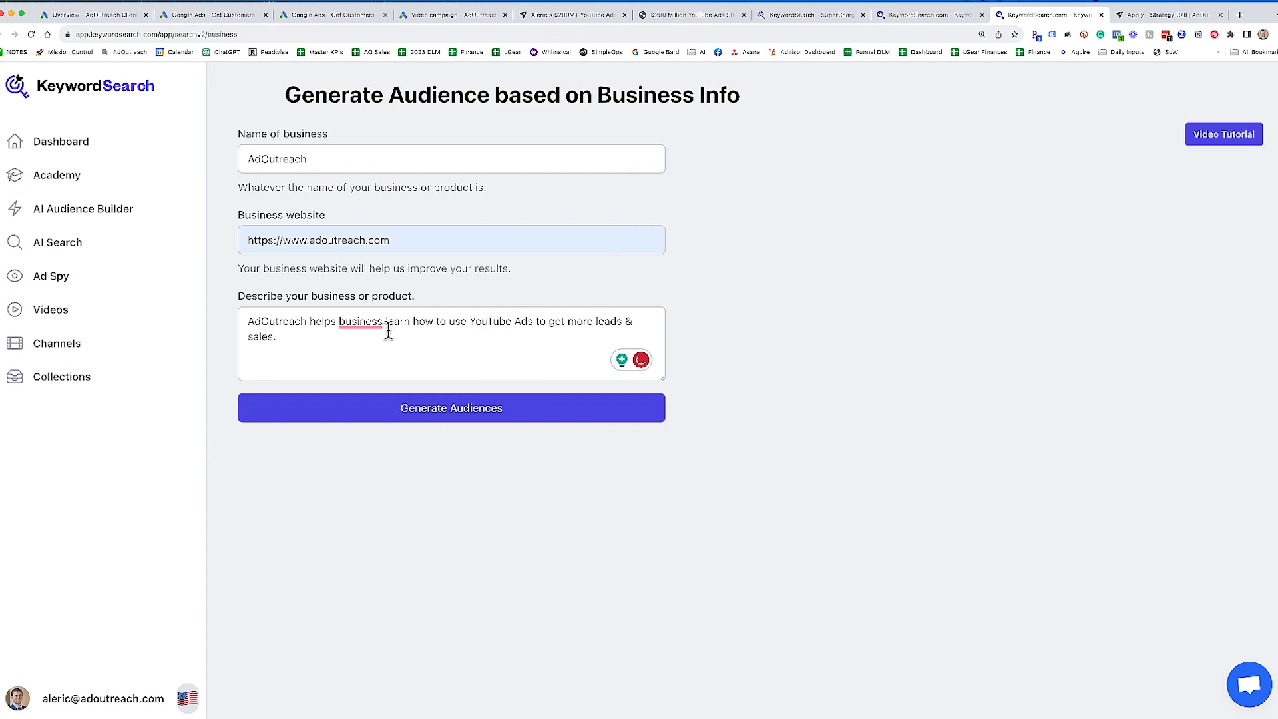
left_click(383, 322)
type("es")
left_click(405, 418)
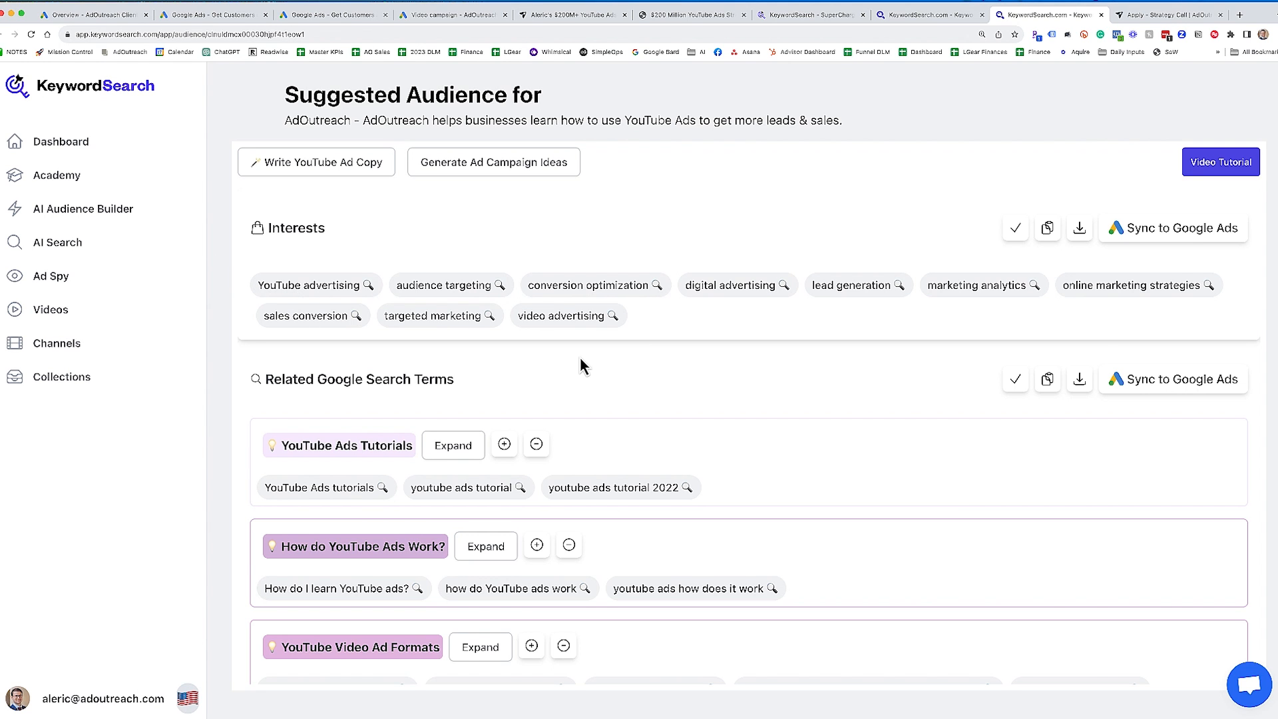
- Examine the suggested audience's Google search terms, related websites, apps and YouTube channels, and return to its interests
scroll(580, 357, "down", 3)
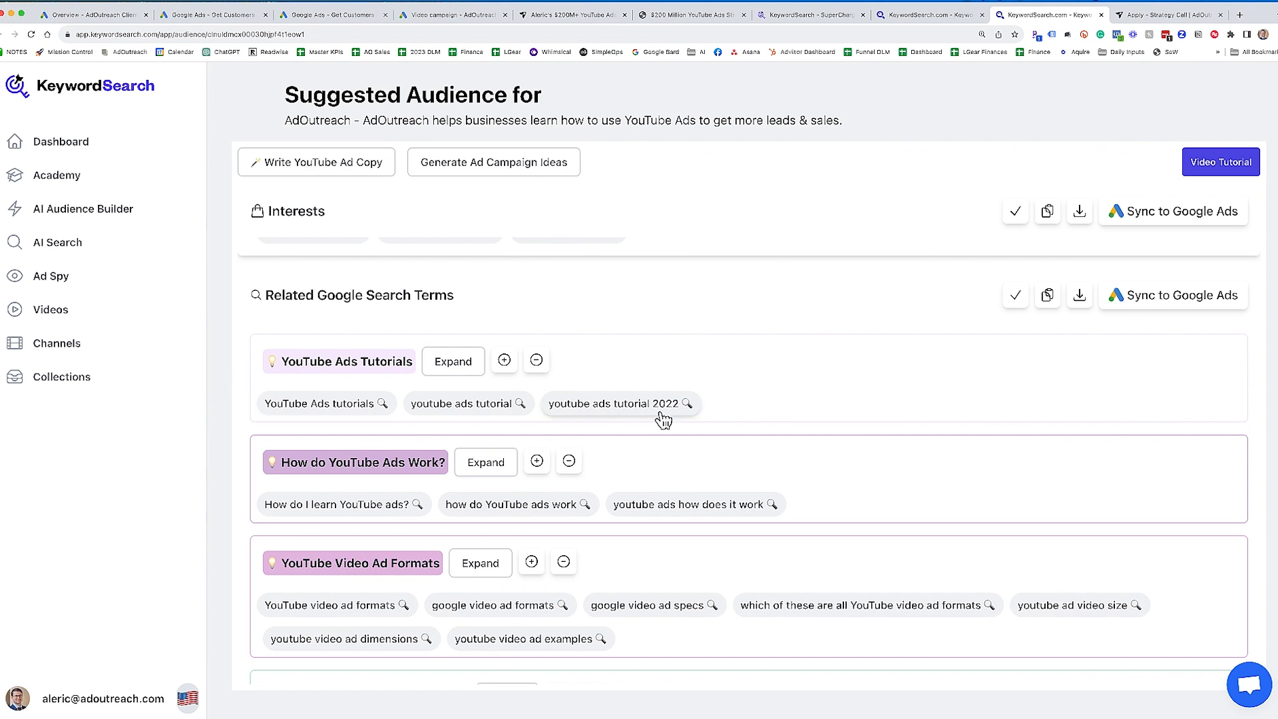
scroll(417, 428, "down", 3)
scroll(418, 431, "down", 10)
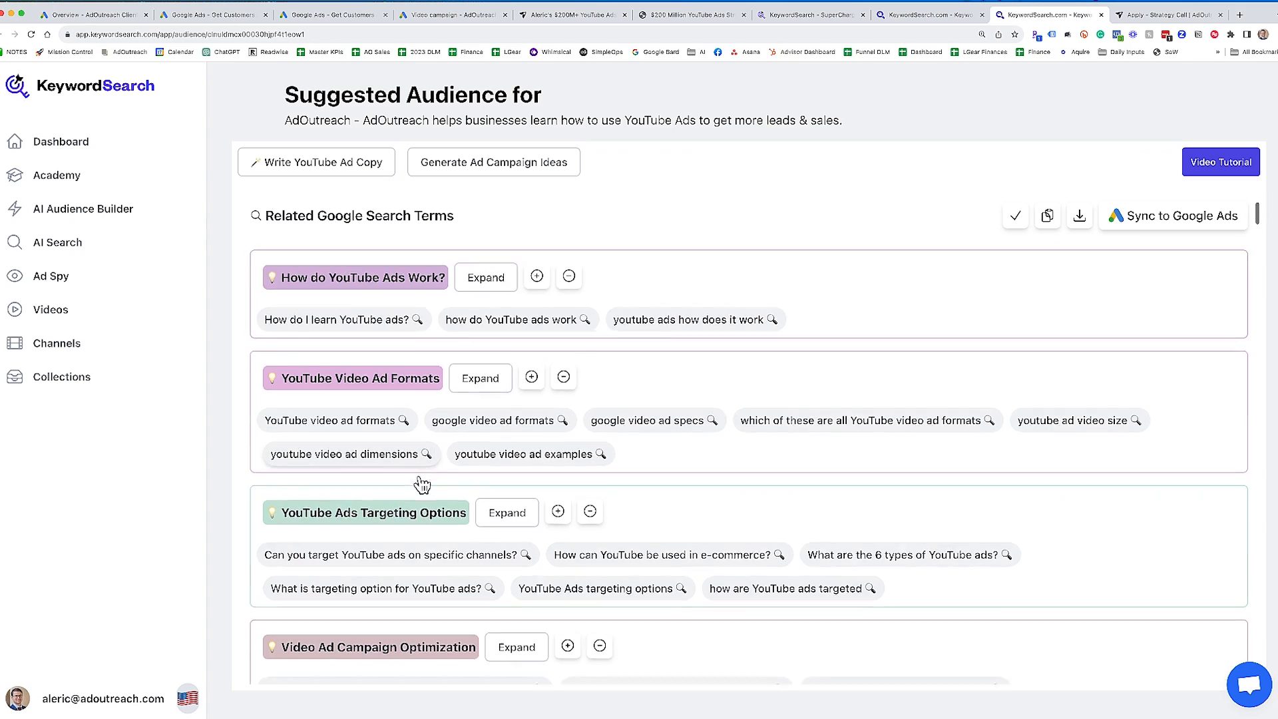
scroll(421, 478, "down", 10)
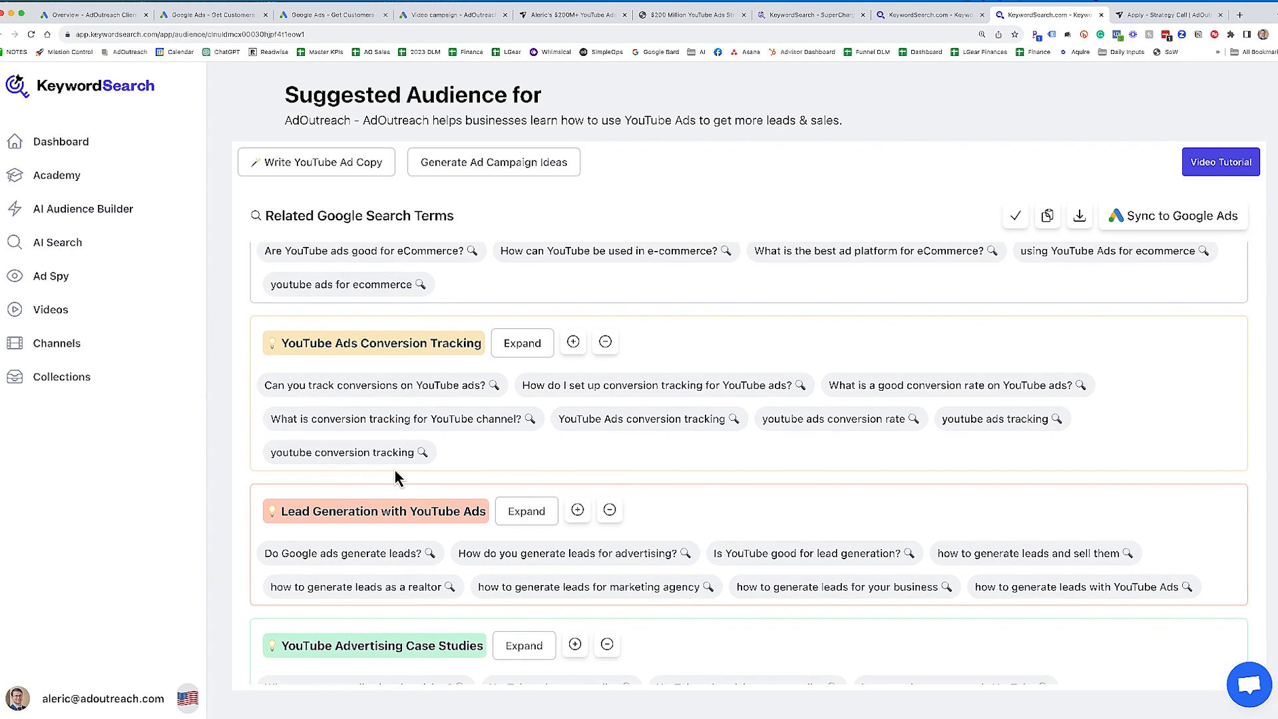
scroll(395, 469, "down", 13)
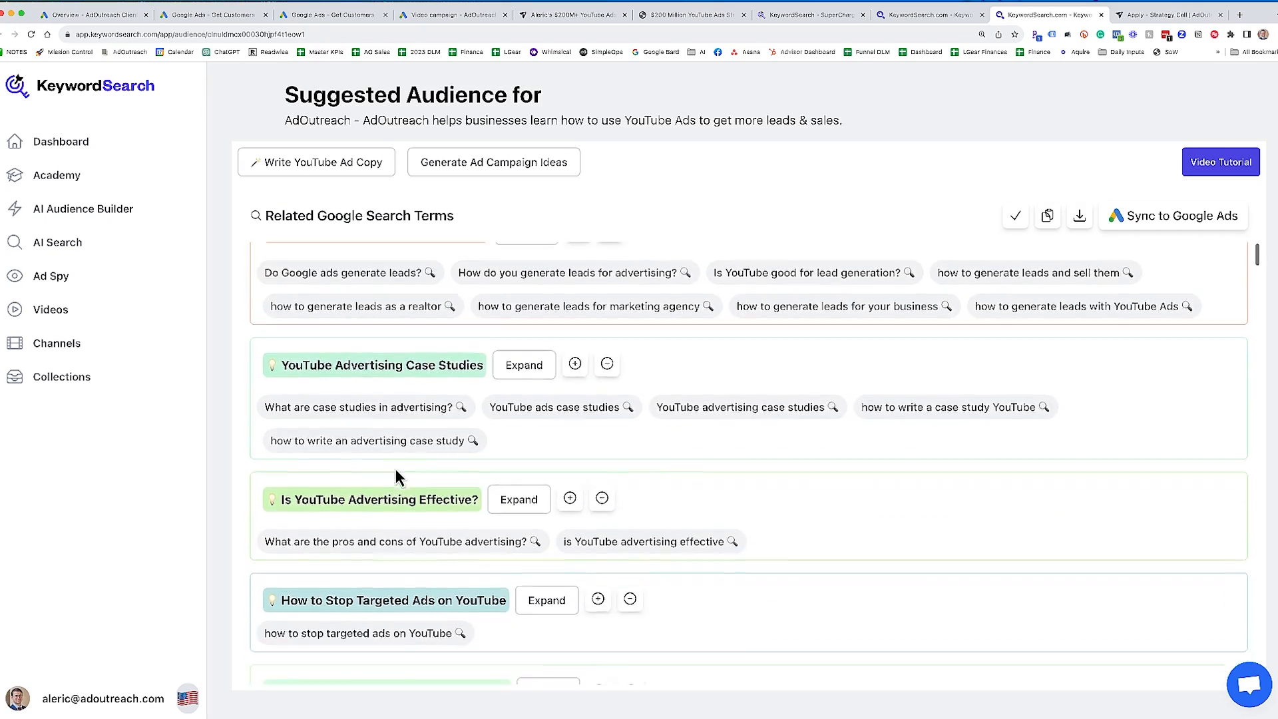
scroll(395, 468, "down", 15)
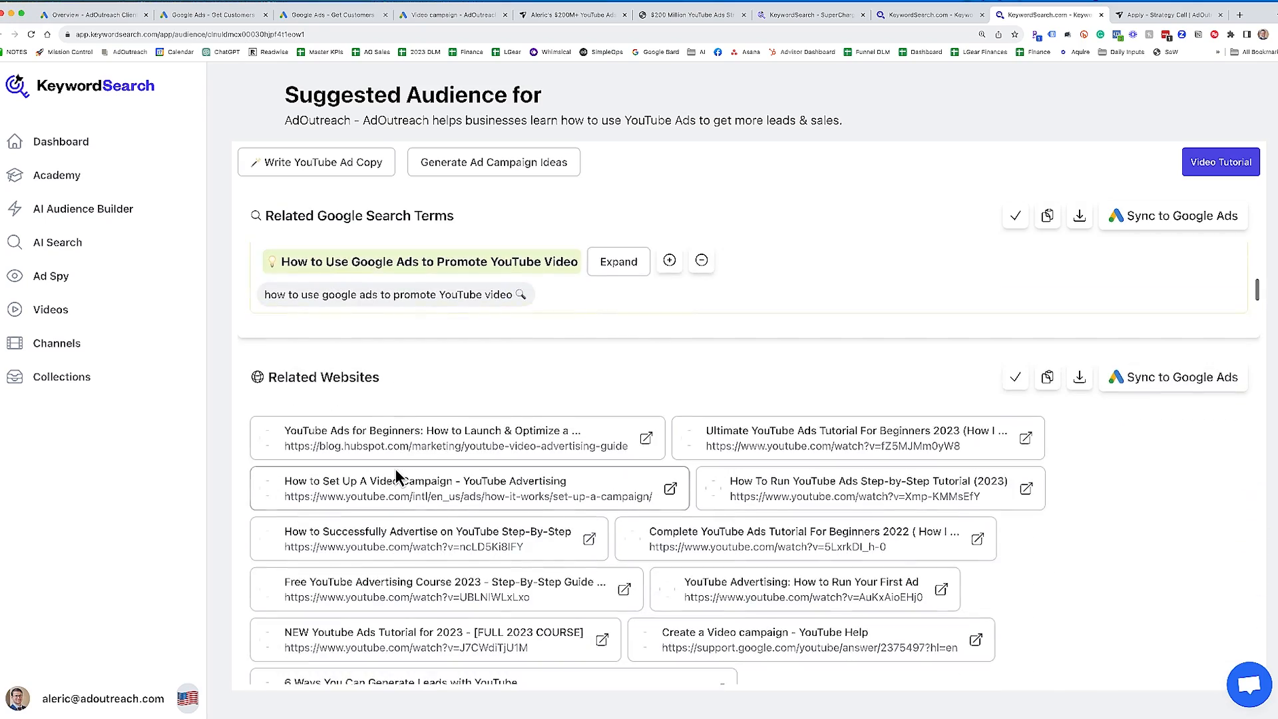
scroll(396, 468, "down", 3)
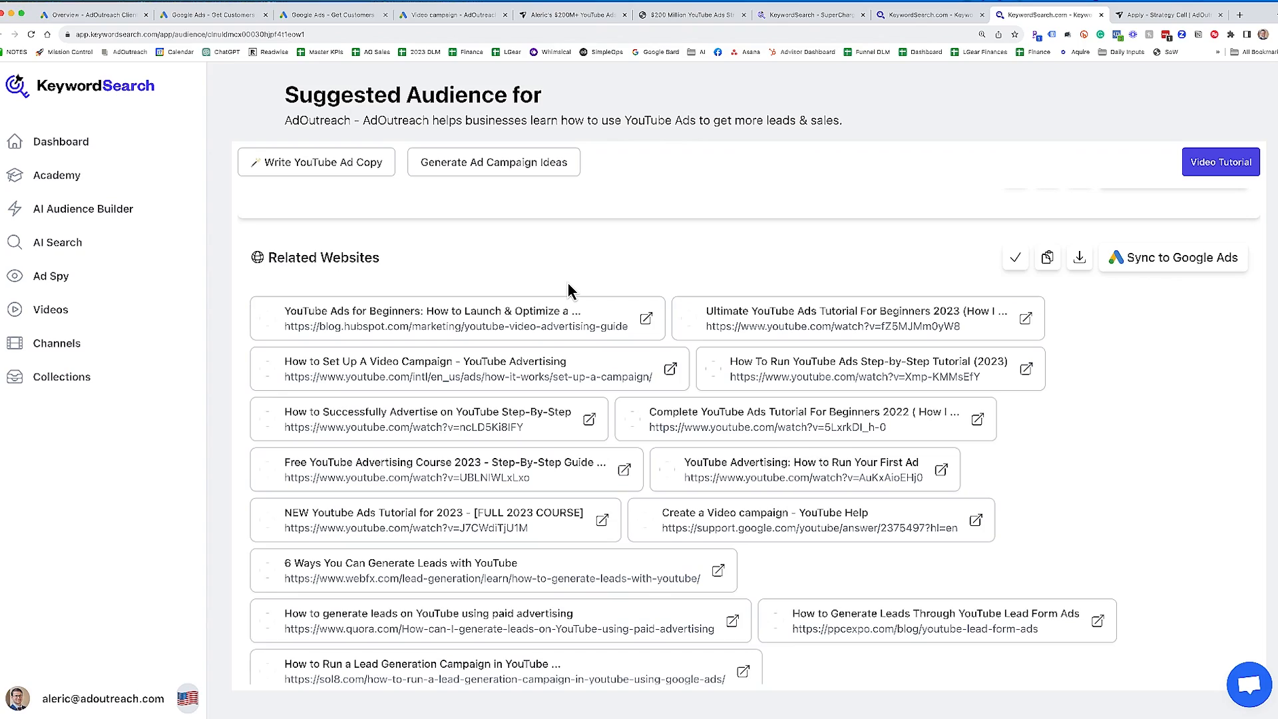
scroll(567, 286, "down", 20)
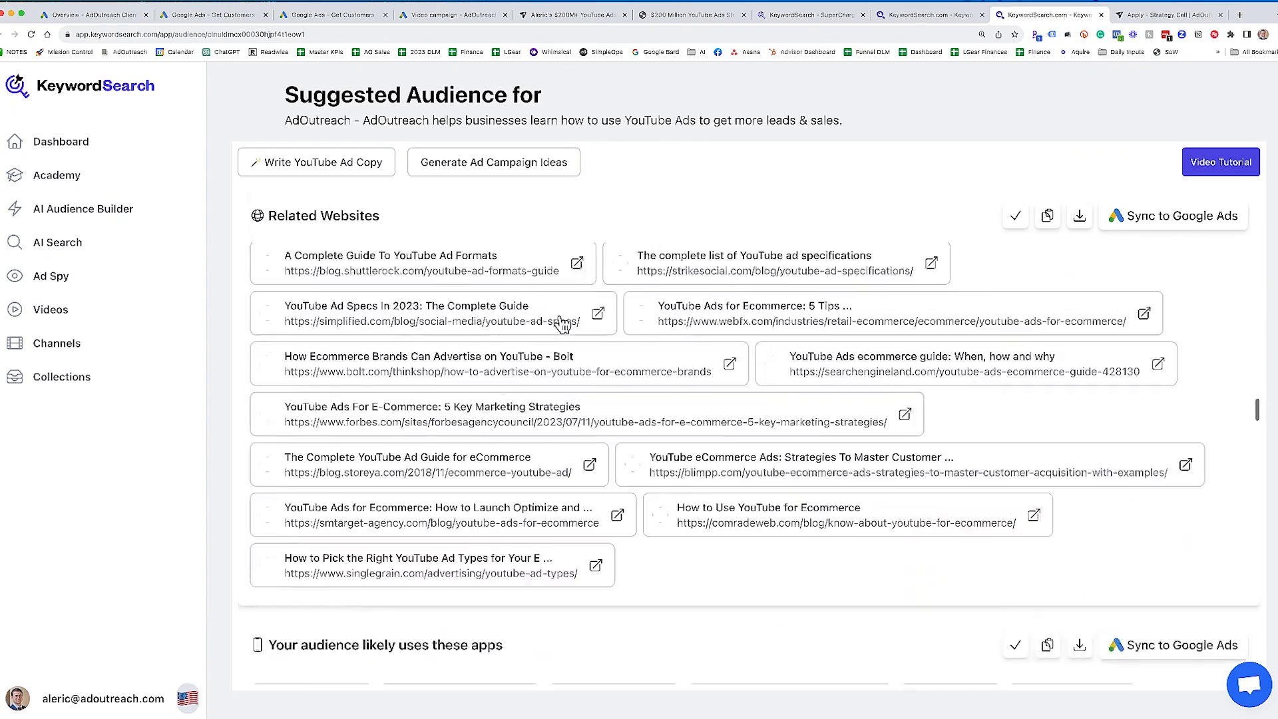
scroll(562, 324, "down", 10)
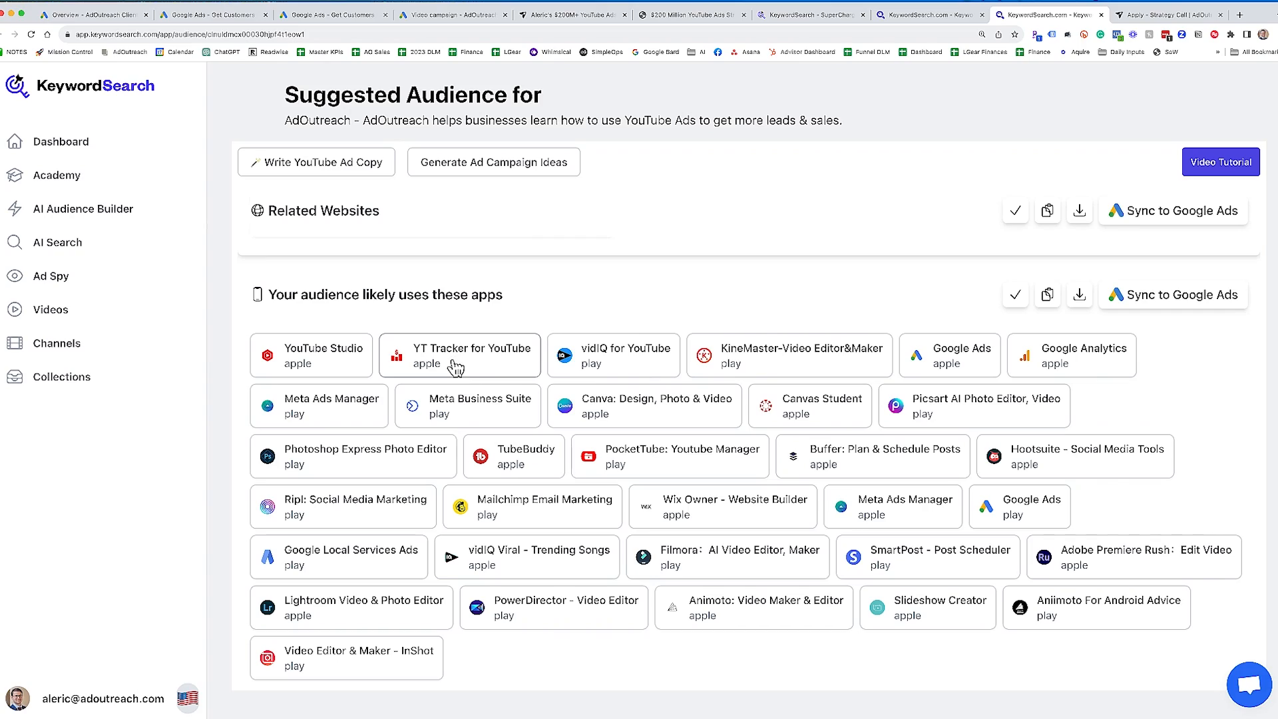
scroll(451, 369, "down", 5)
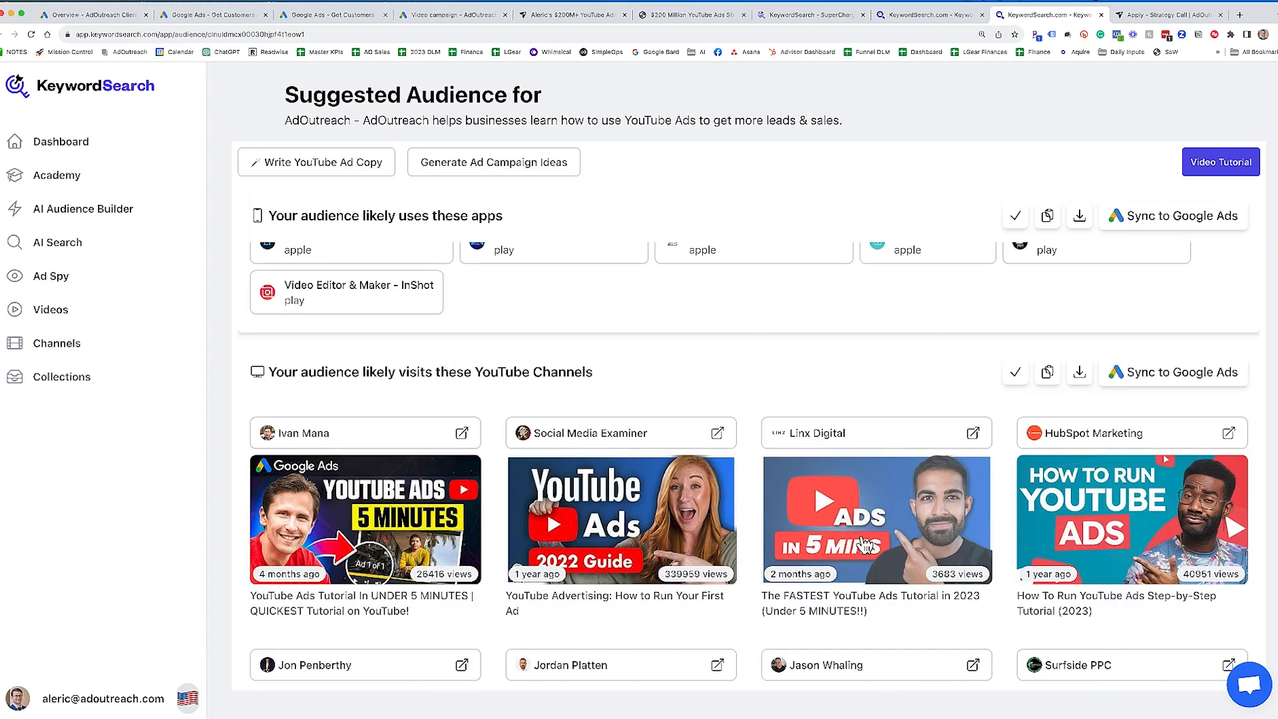
scroll(858, 542, "up", 15)
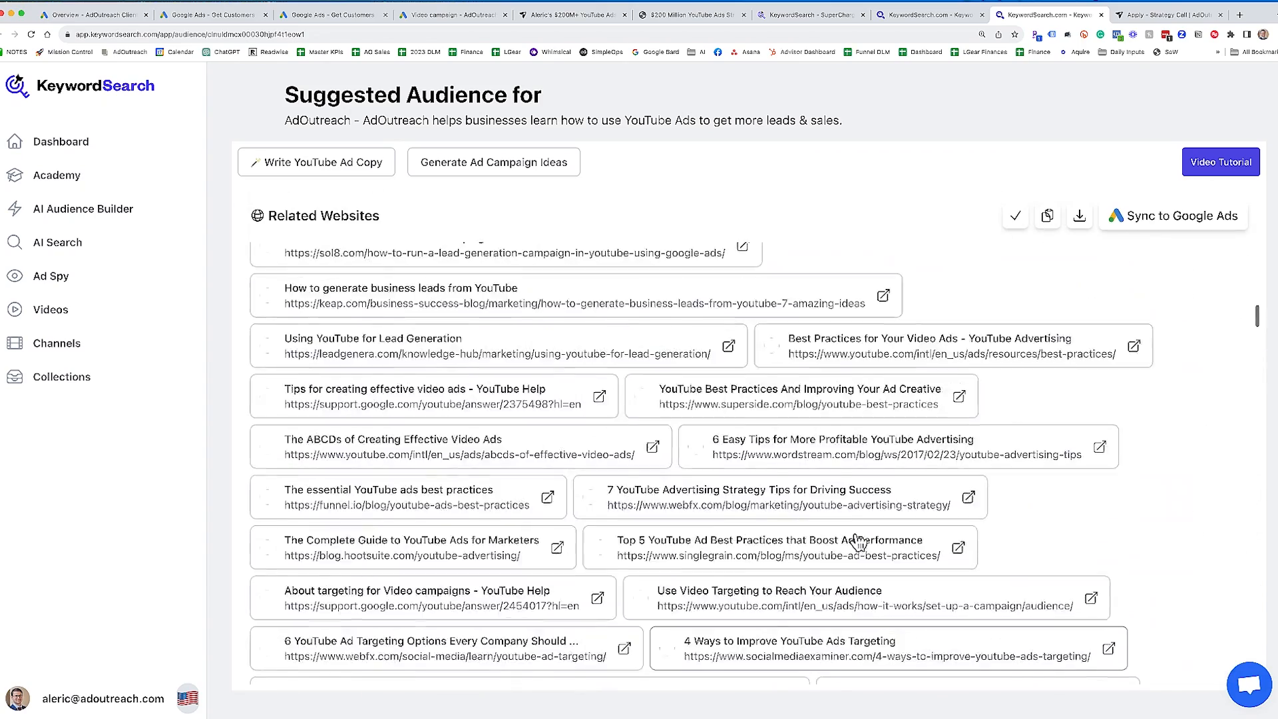
scroll(857, 543, "up", 5)
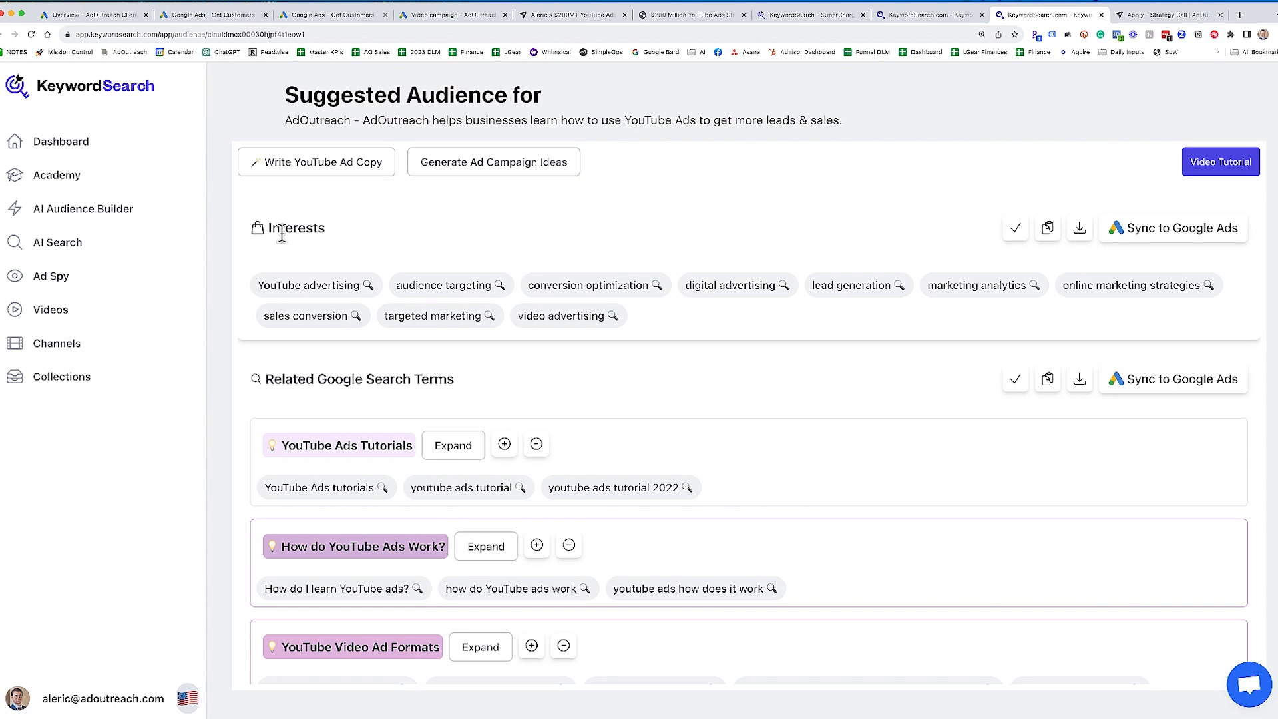
- Select and copy the interests YouTube advertising, audience targeting, digital advertising, online marketing strategies, targeted marketing and video advertising
left_click(315, 295)
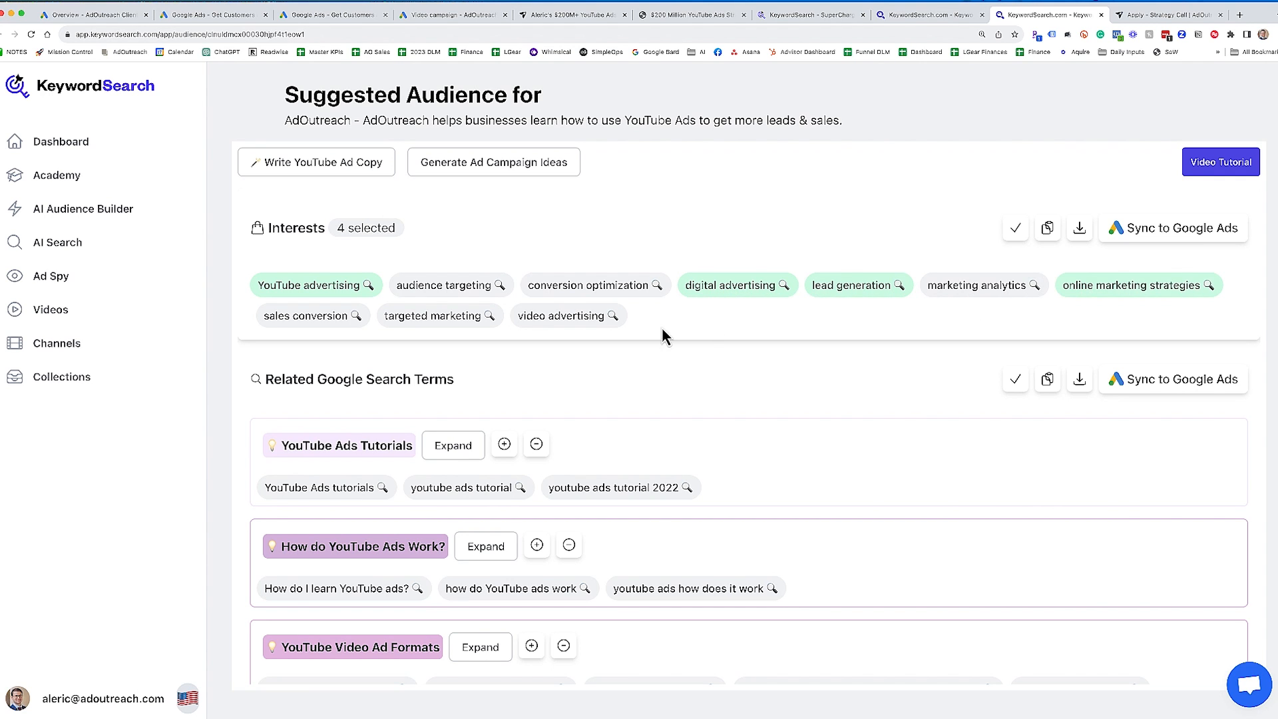
left_click(446, 321)
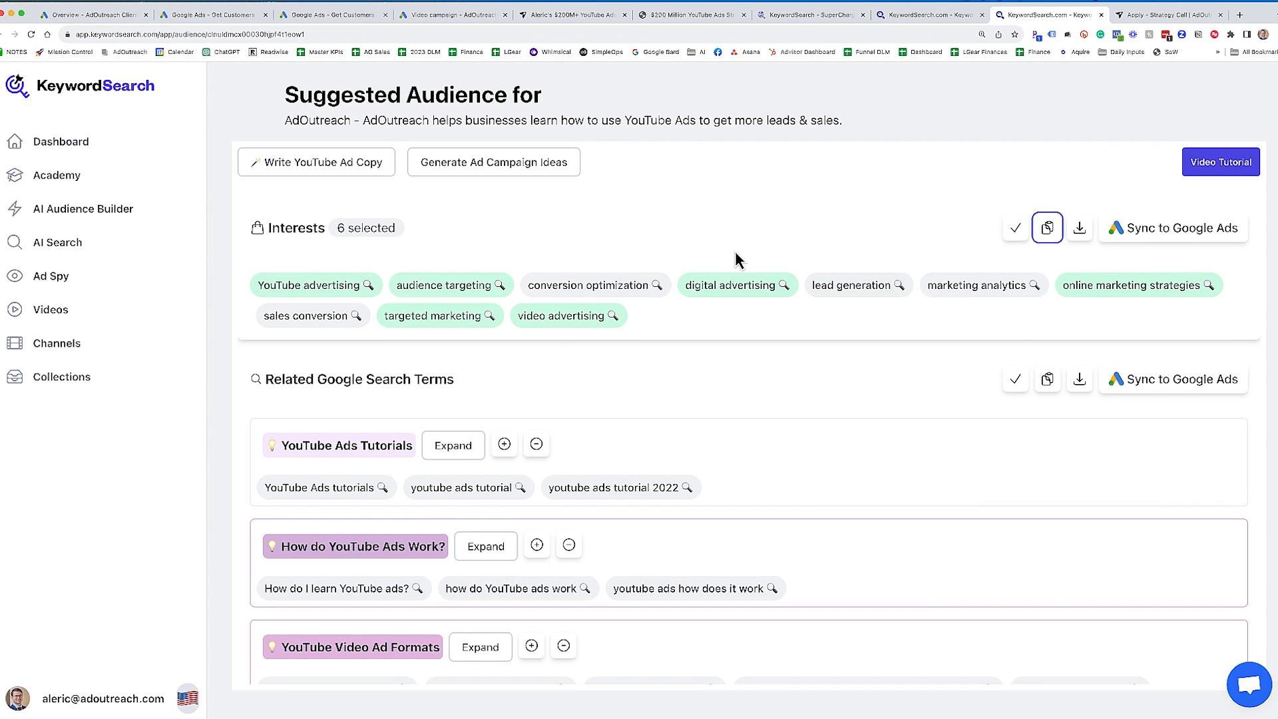
left_click(1050, 230)
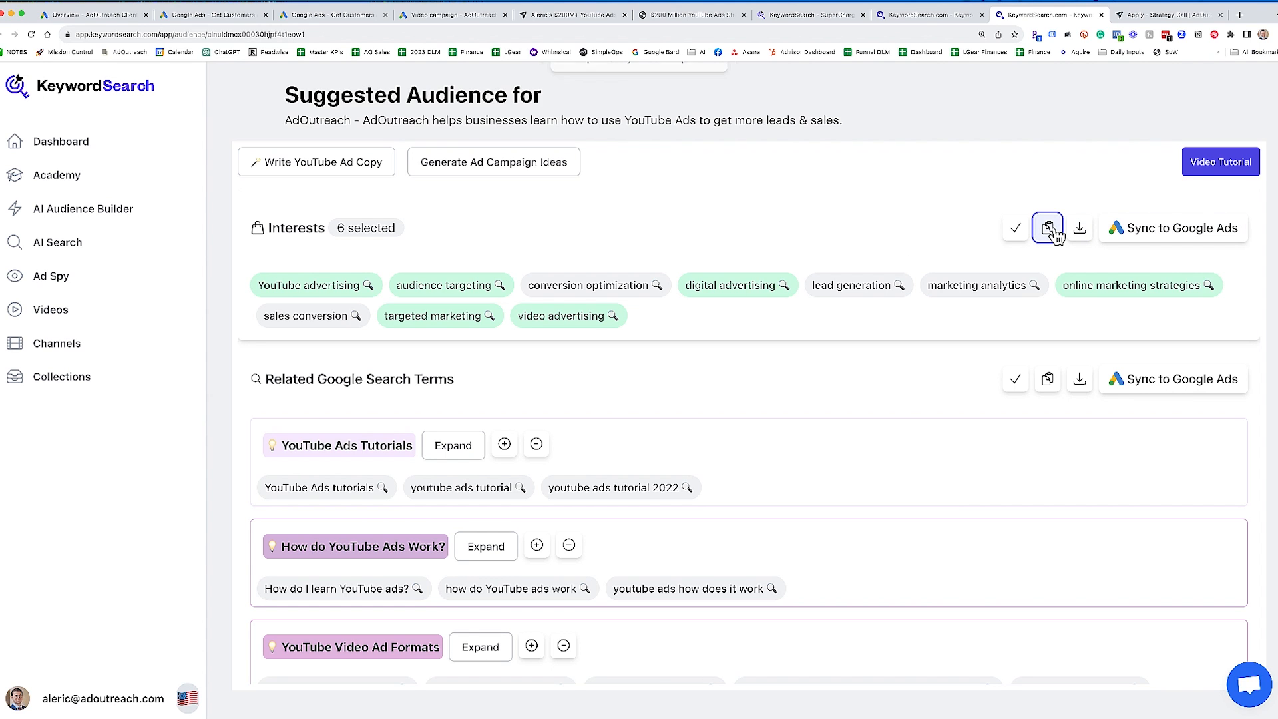
- Paste the copied interests into the new custom segment in Google Ads, name it YouTube Ads Affinity and save it
left_click(461, 17)
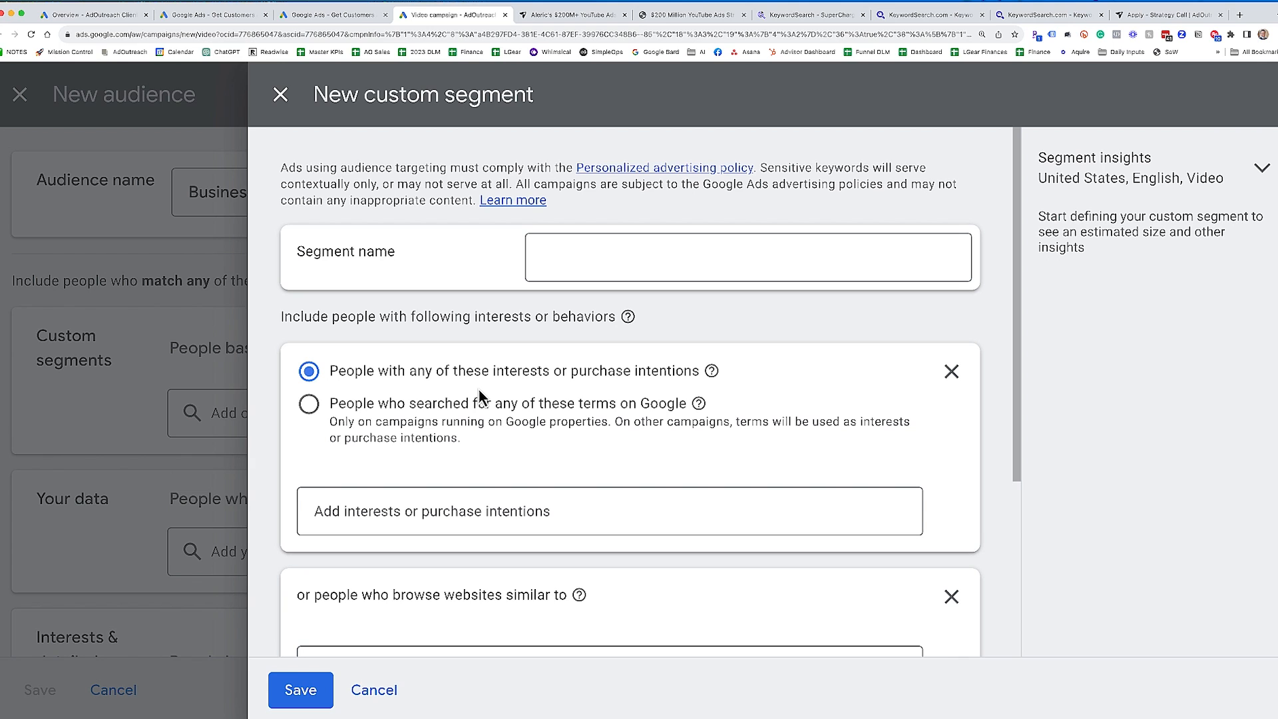
left_click(426, 516)
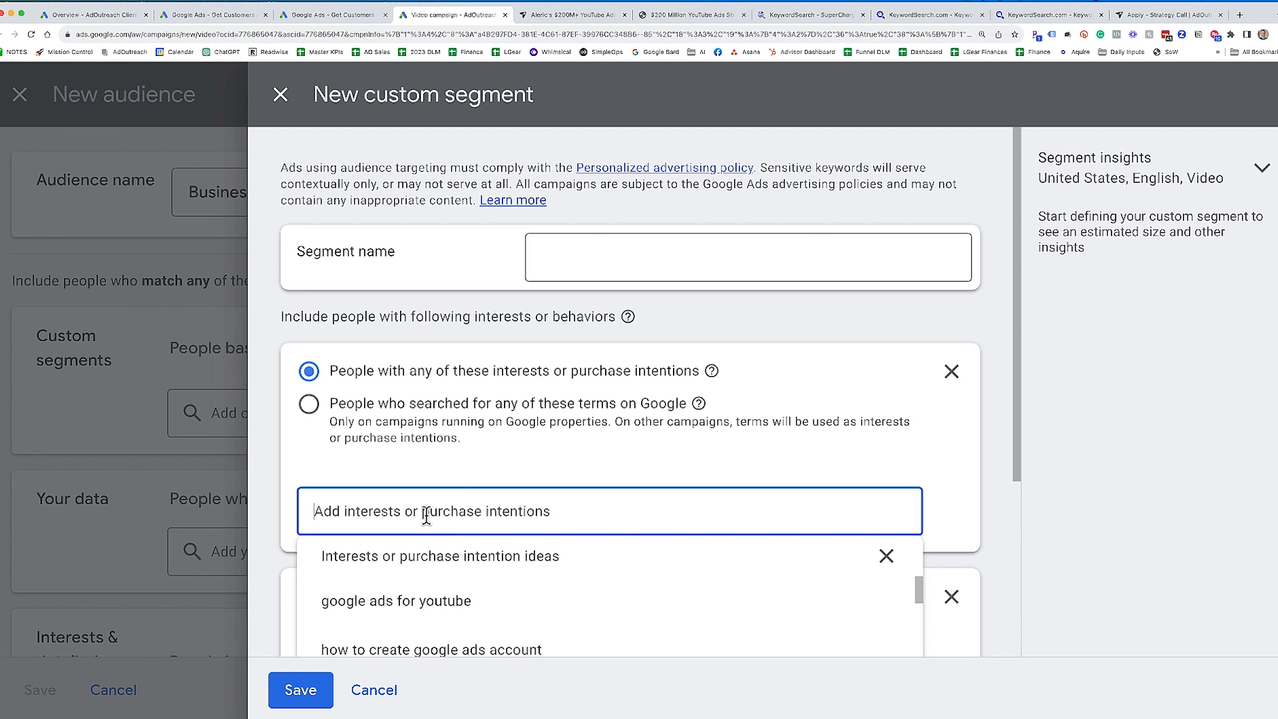
key("super+v")
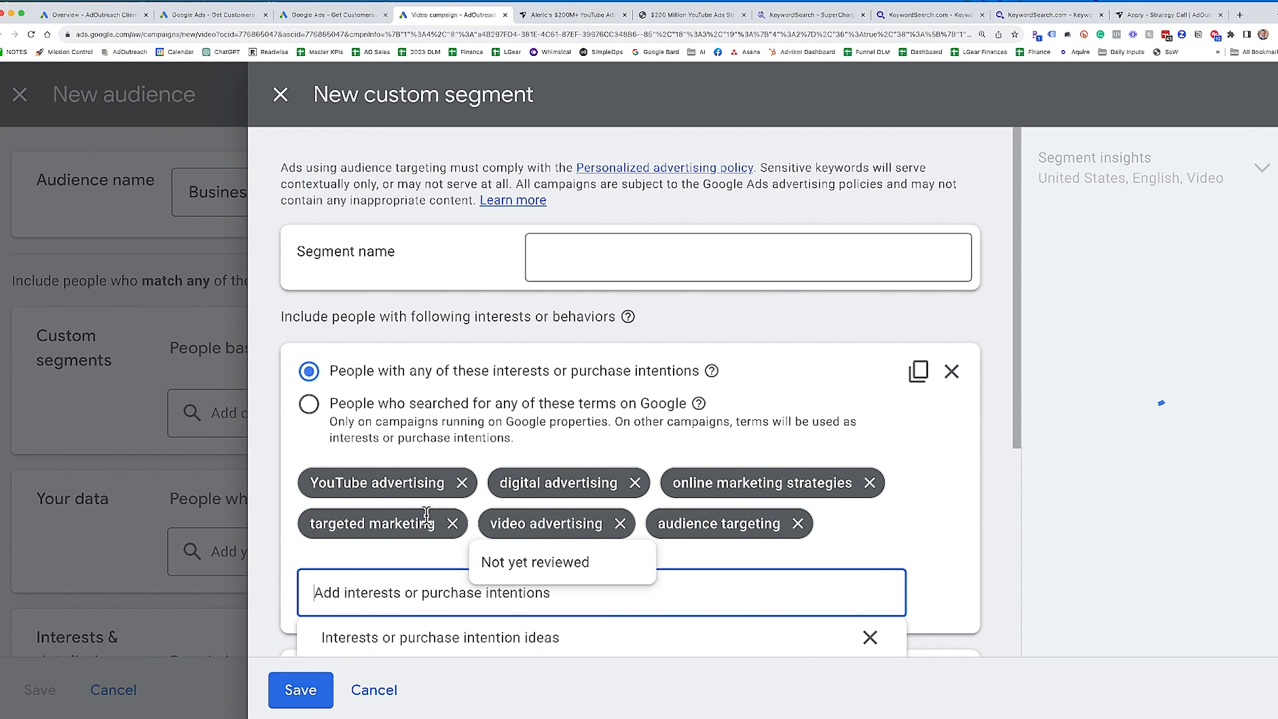
left_click(679, 262)
type("YouTube Ads Affinity")
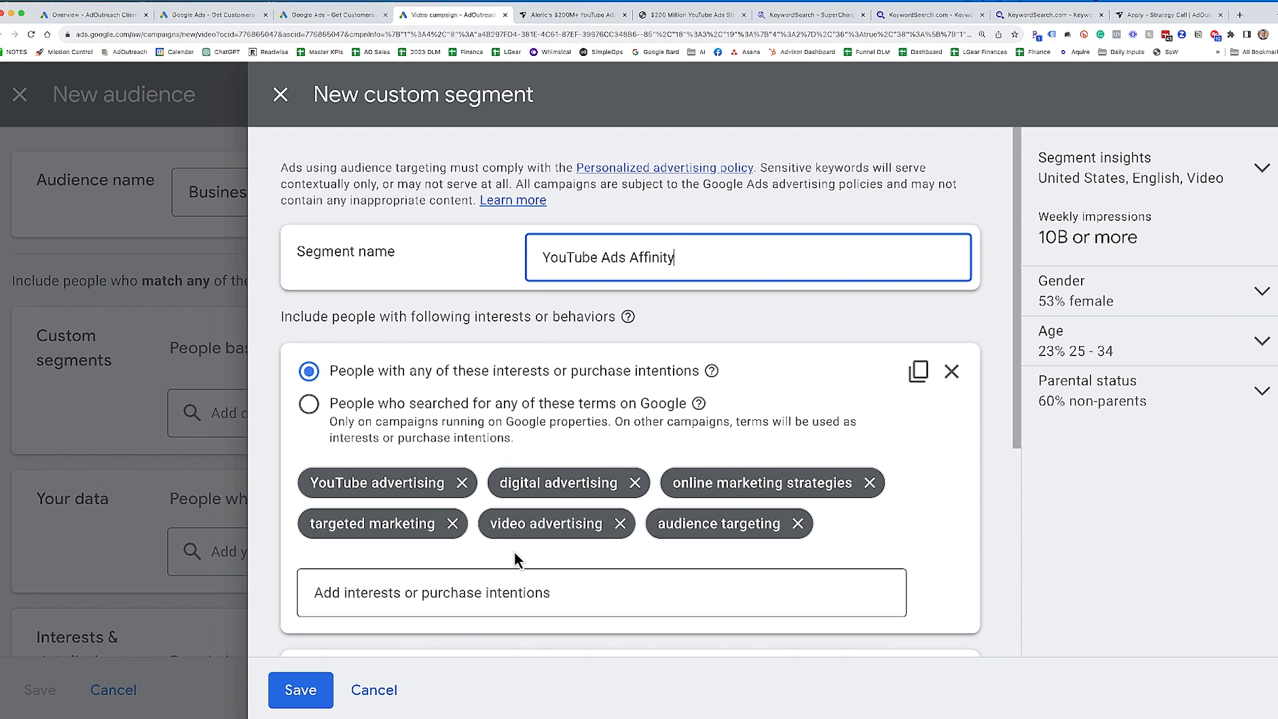
left_click(296, 690)
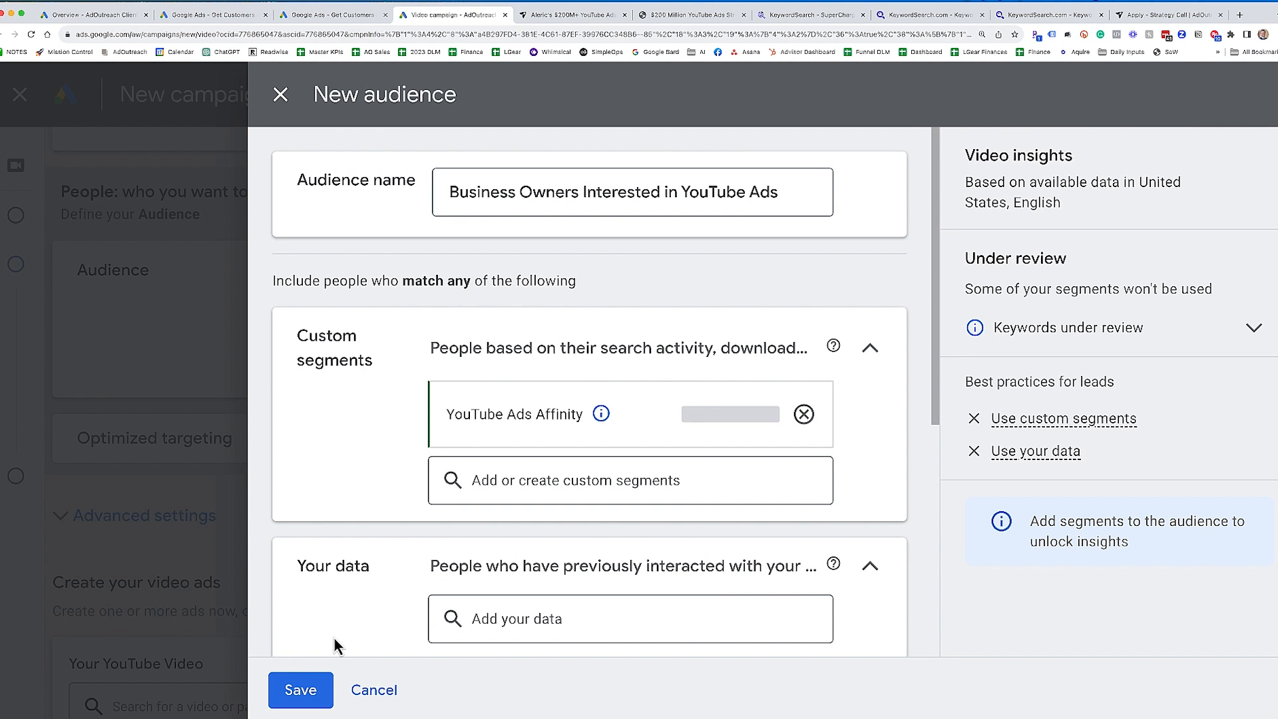
- Visit KeywordSearch, return to the new audience in Google Ads and check its custom segments and Your data section
left_click(1028, 16)
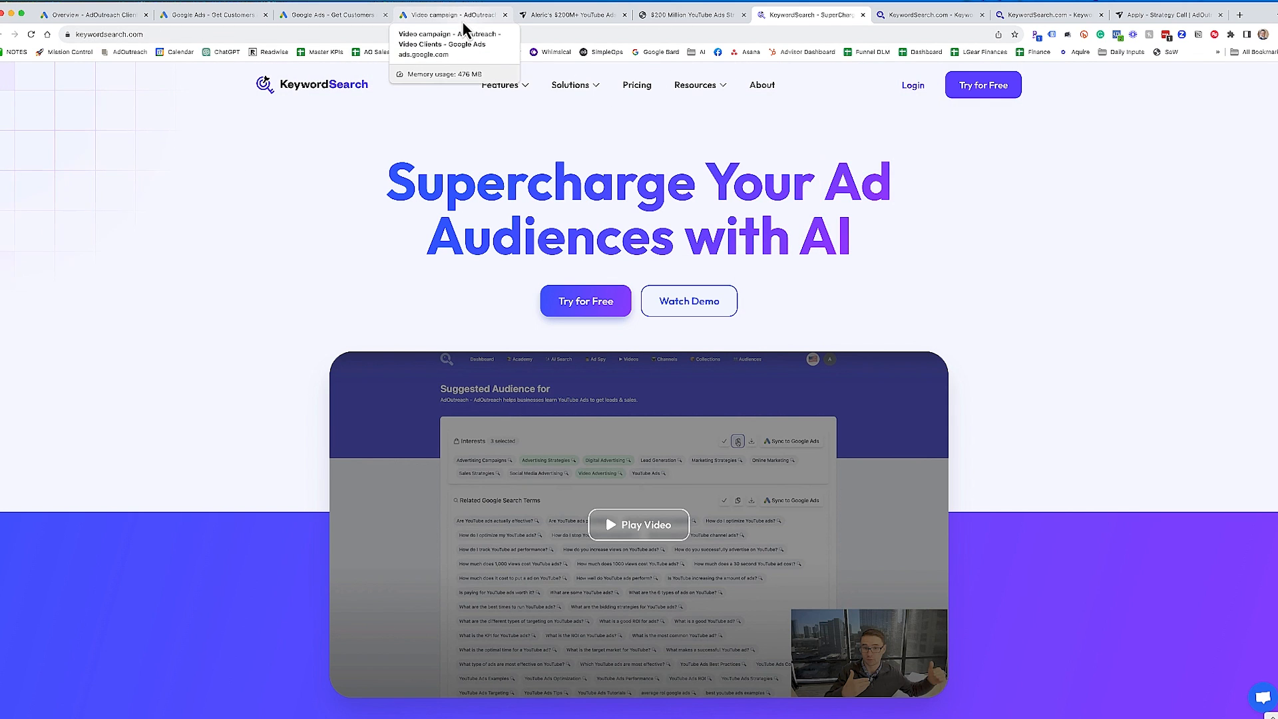
left_click(463, 29)
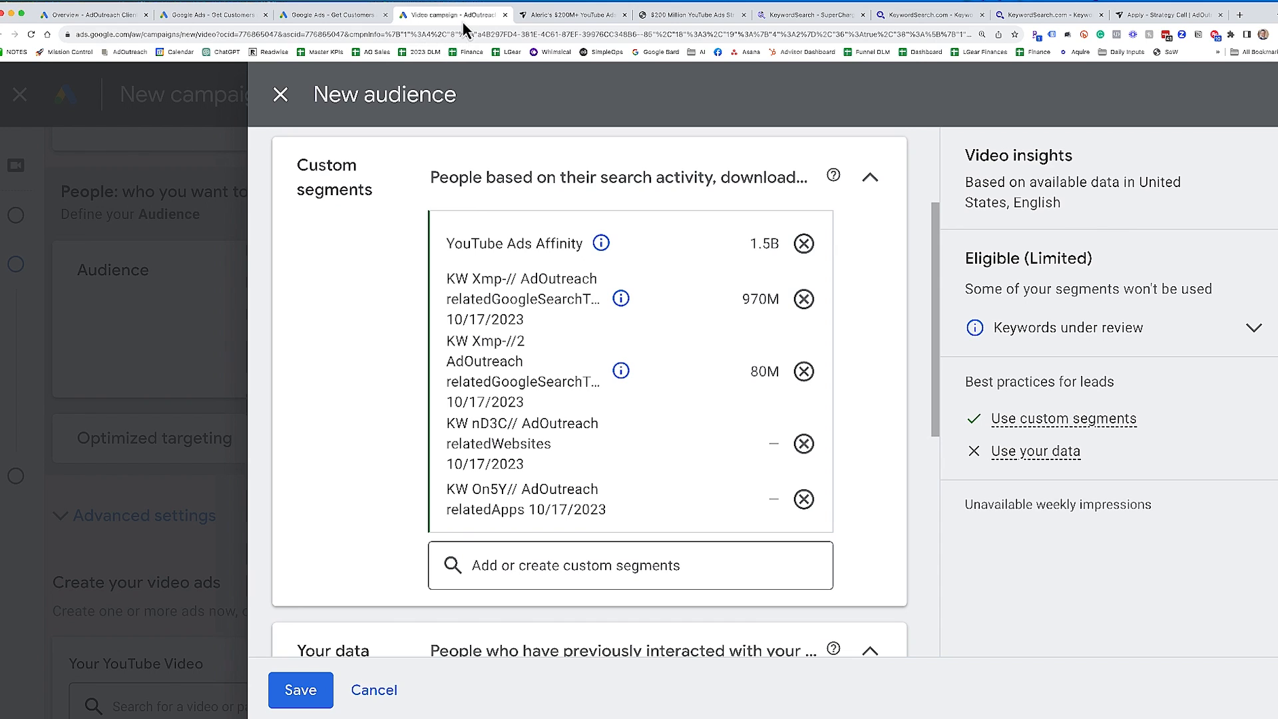
scroll(543, 397, "down", 5)
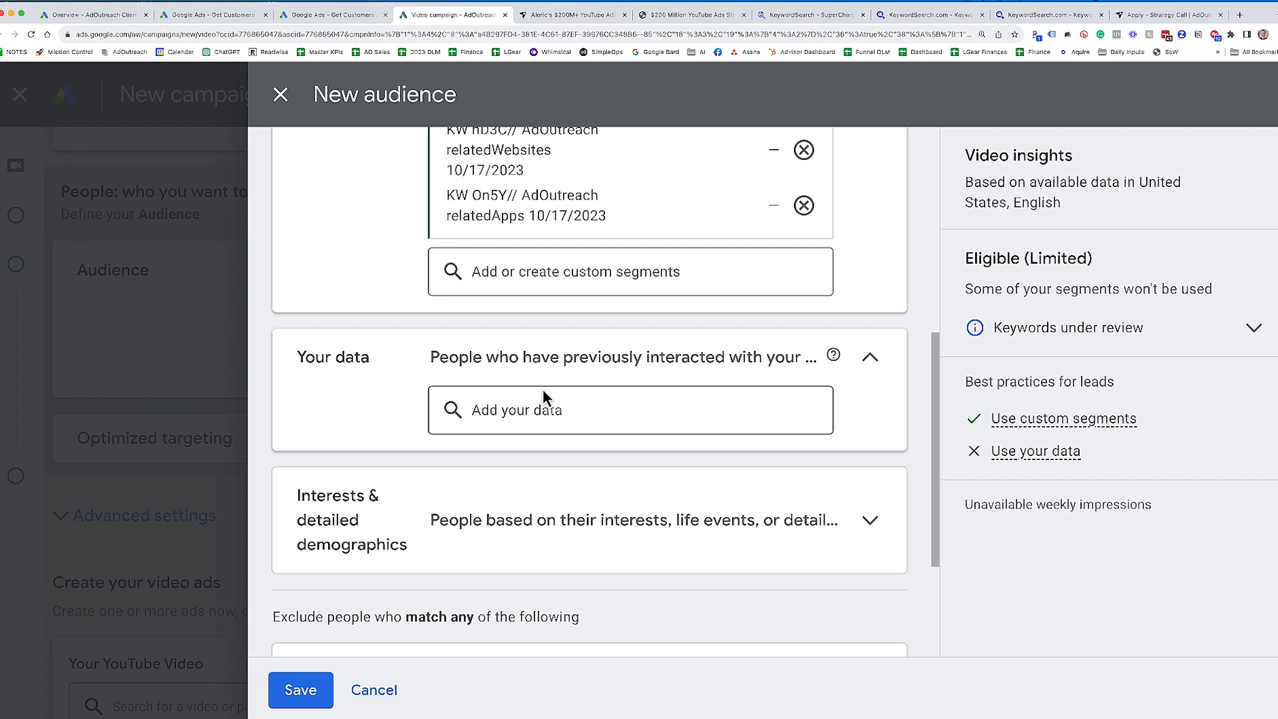
left_click(504, 409)
left_click(364, 394)
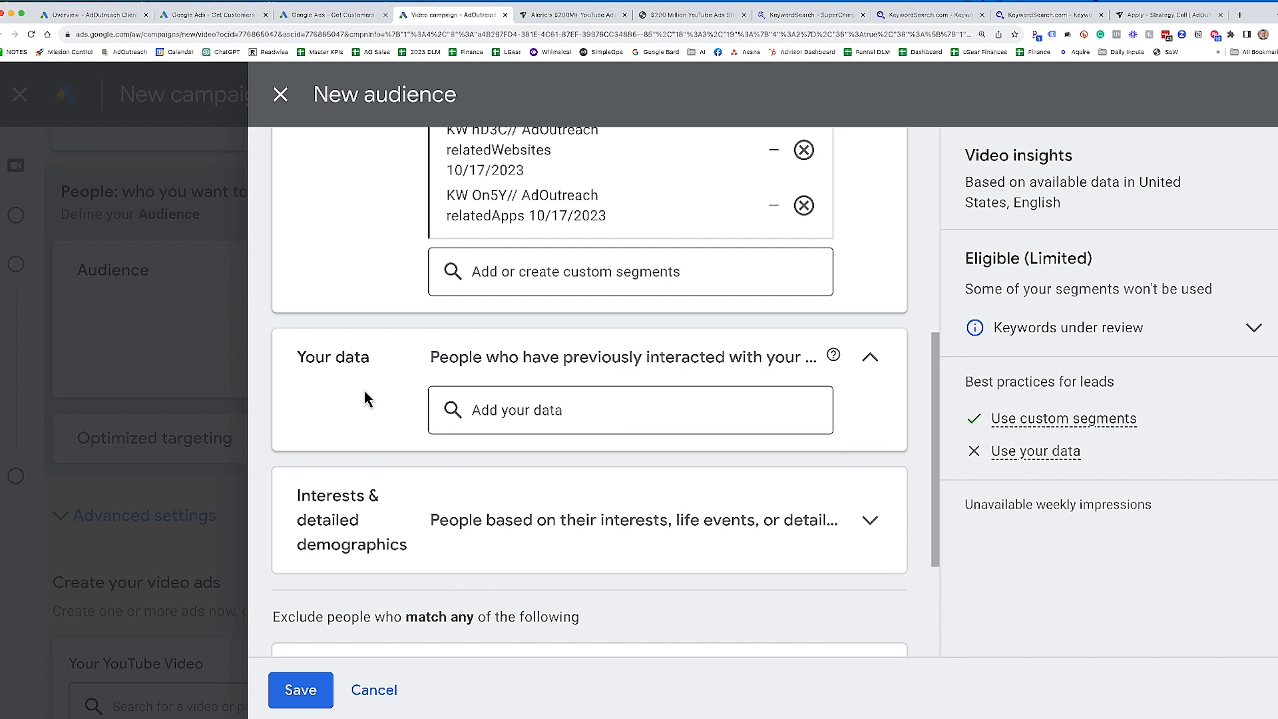
- Add the in-market segments Advertising, Advertising Services and Business Advertising to the audience's interests and detailed demographics
scroll(359, 413, "down", 2)
left_click(484, 448)
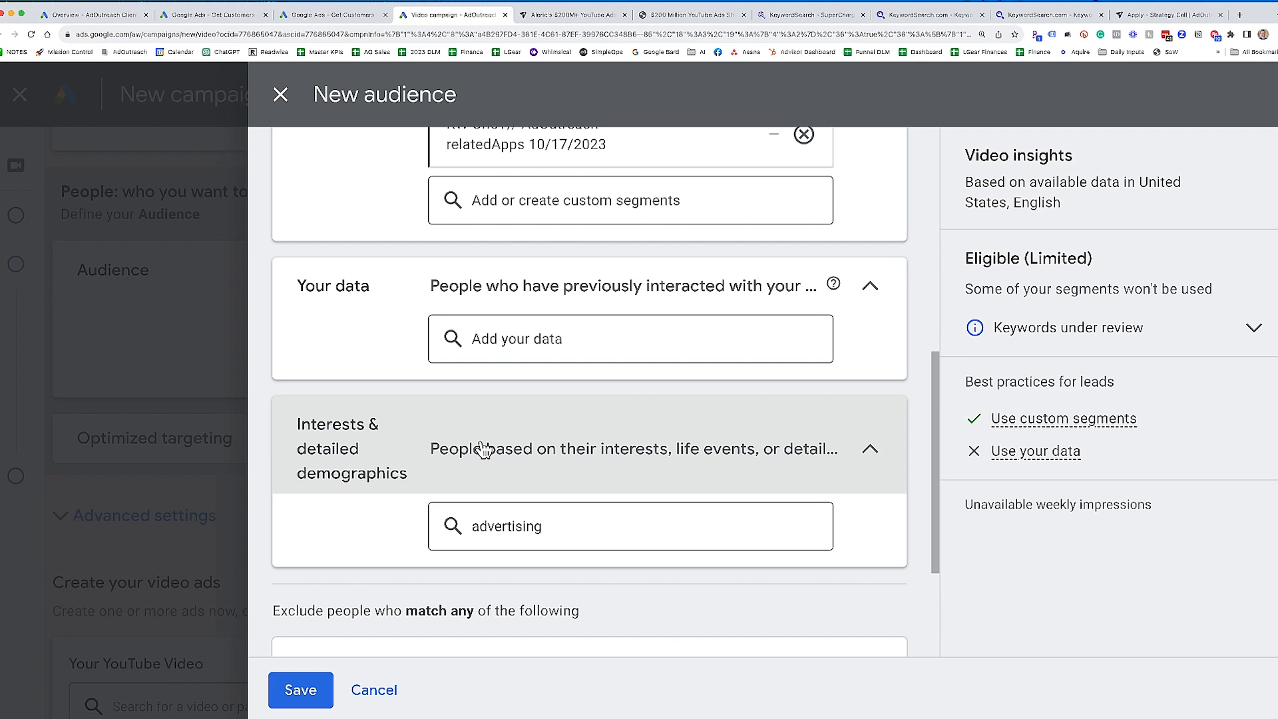
left_click(605, 525)
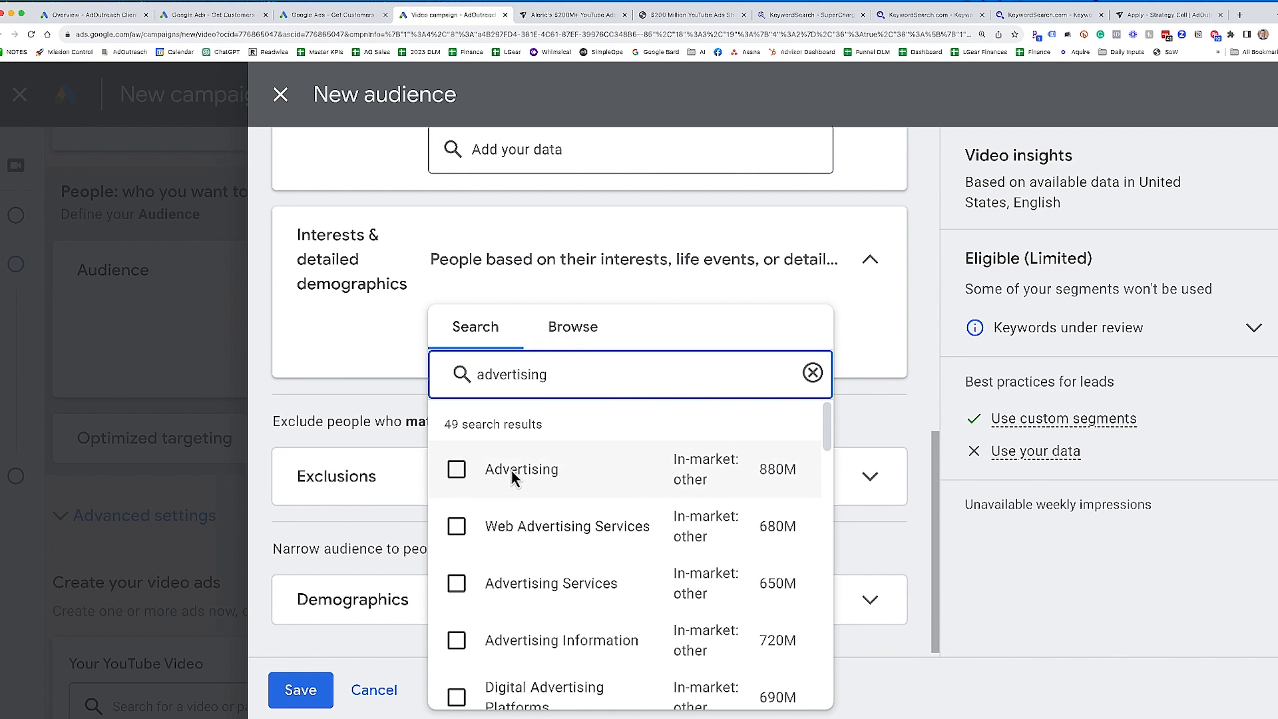
left_click(510, 469)
left_click(554, 571)
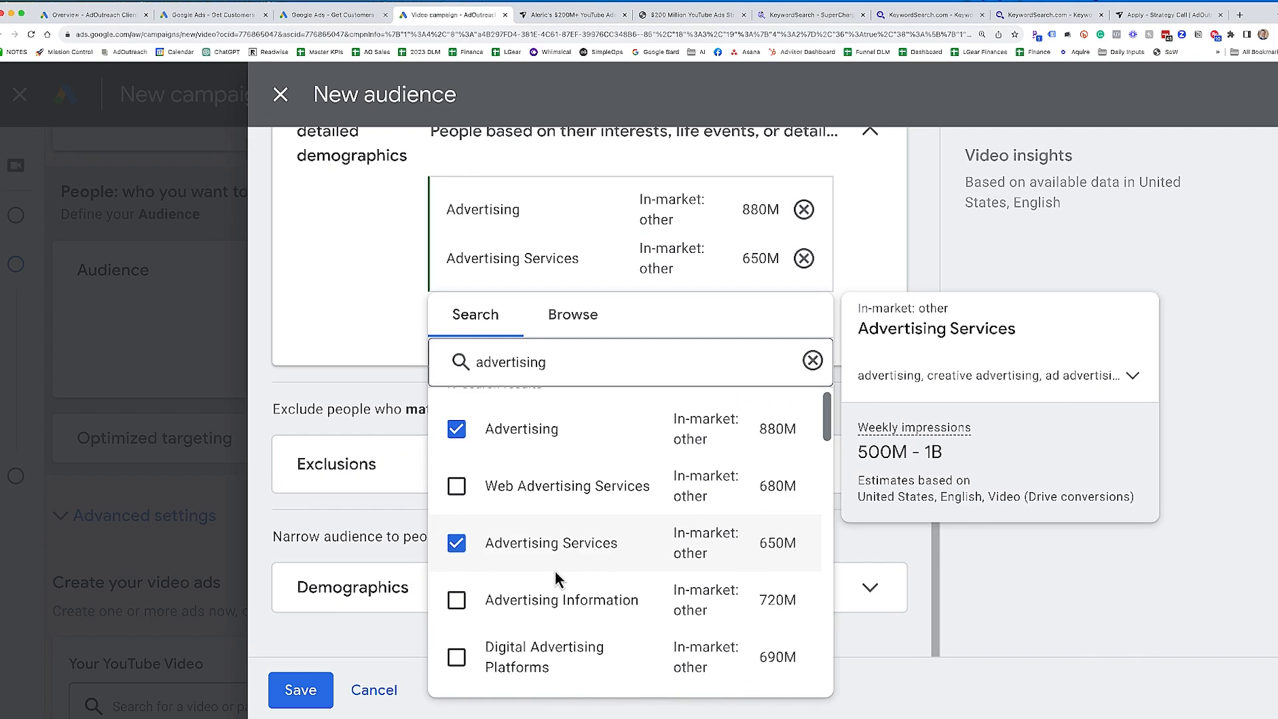
scroll(549, 571, "down", 3)
scroll(526, 581, "down", 1)
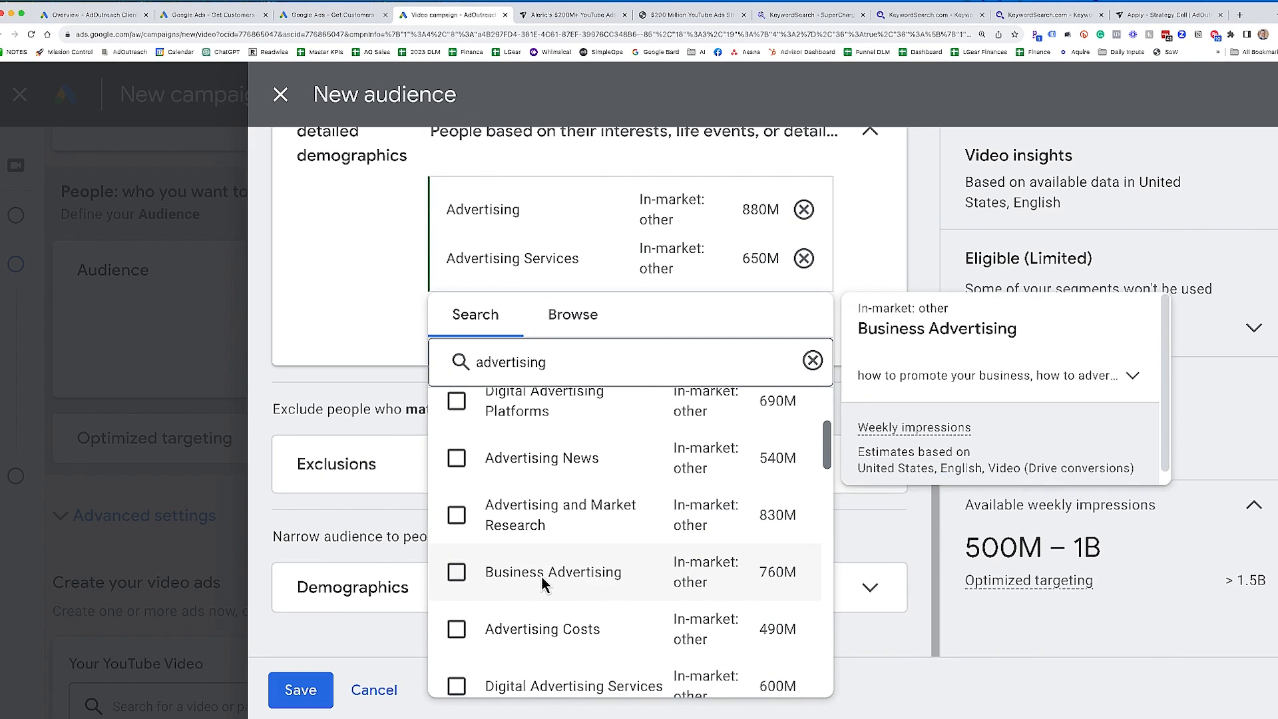
left_click(508, 581)
left_click(890, 227)
scroll(884, 254, "up", 3)
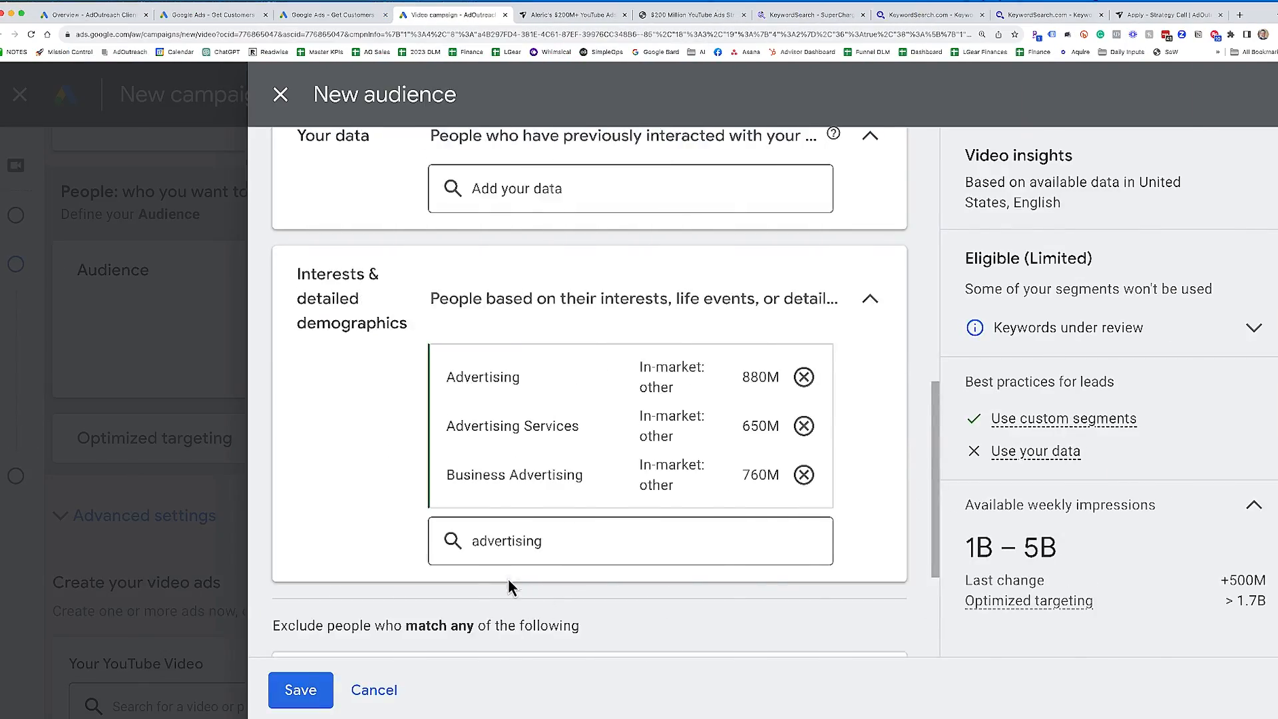
- Search the exclusions for "all converters" and exclude the 11K All converters website visitors list, removing the flagged duplicate
scroll(513, 582, "down", 2)
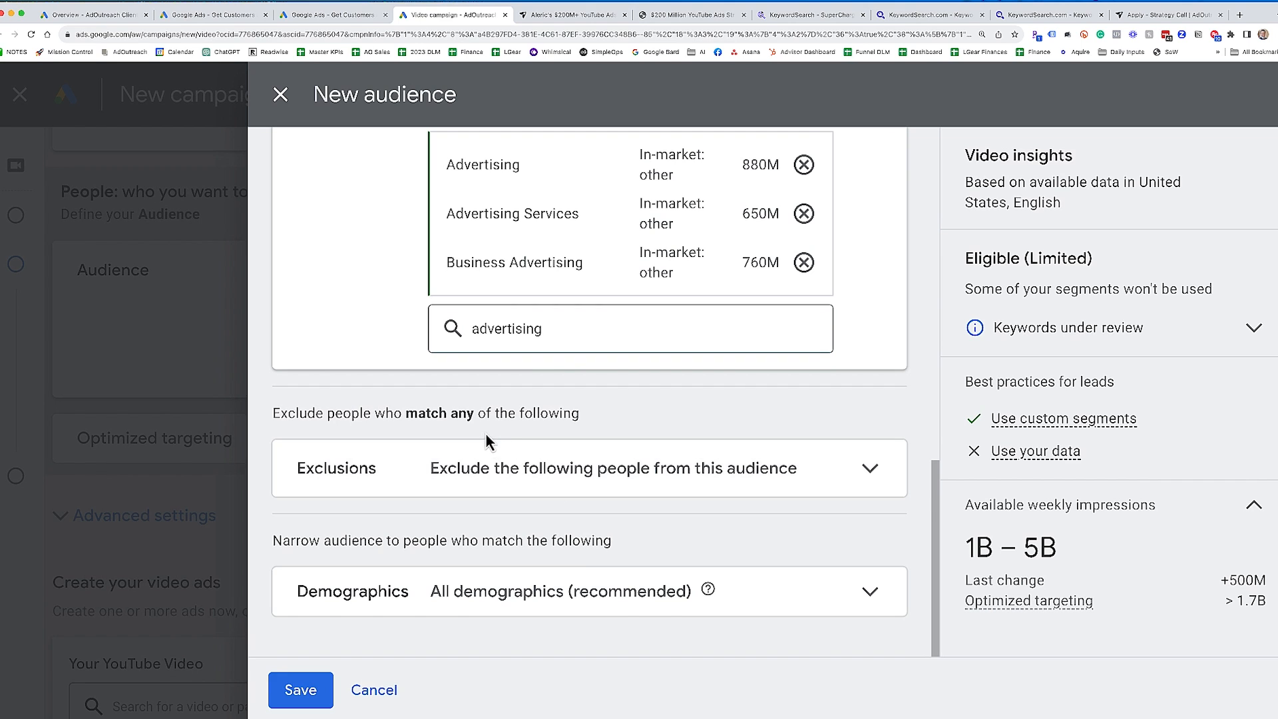
left_click(565, 468)
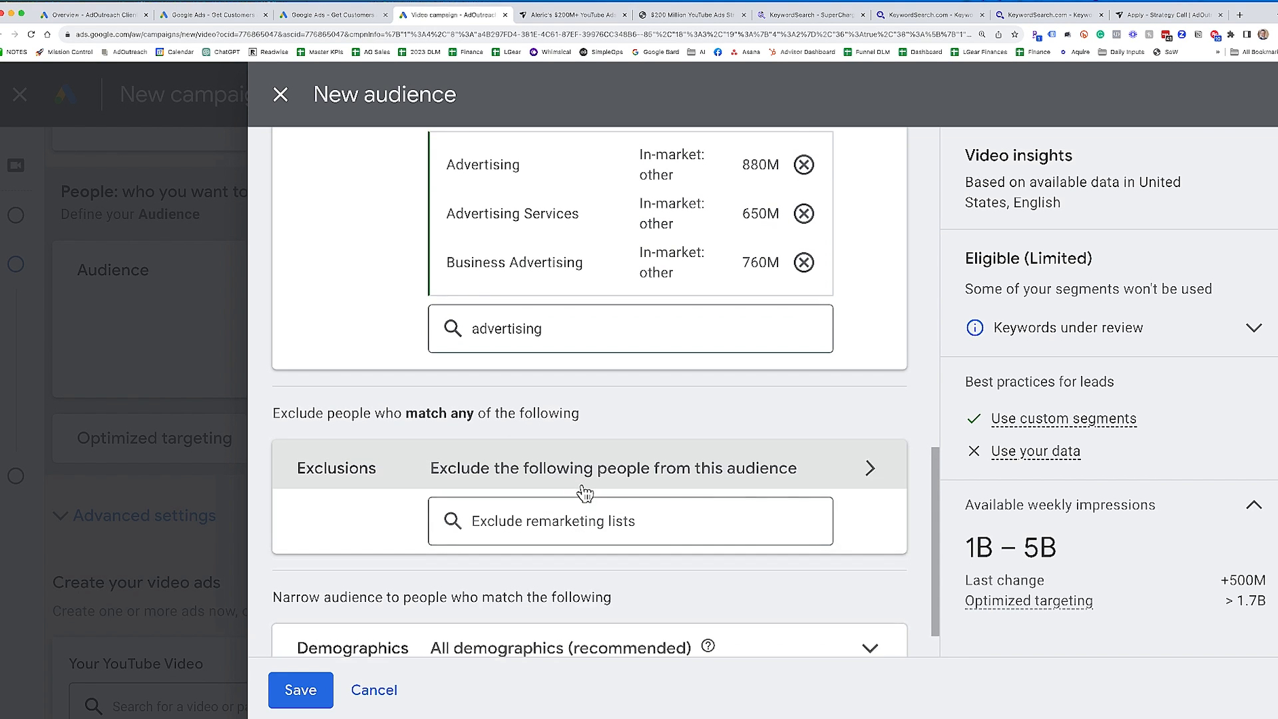
scroll(626, 533, "down", 1)
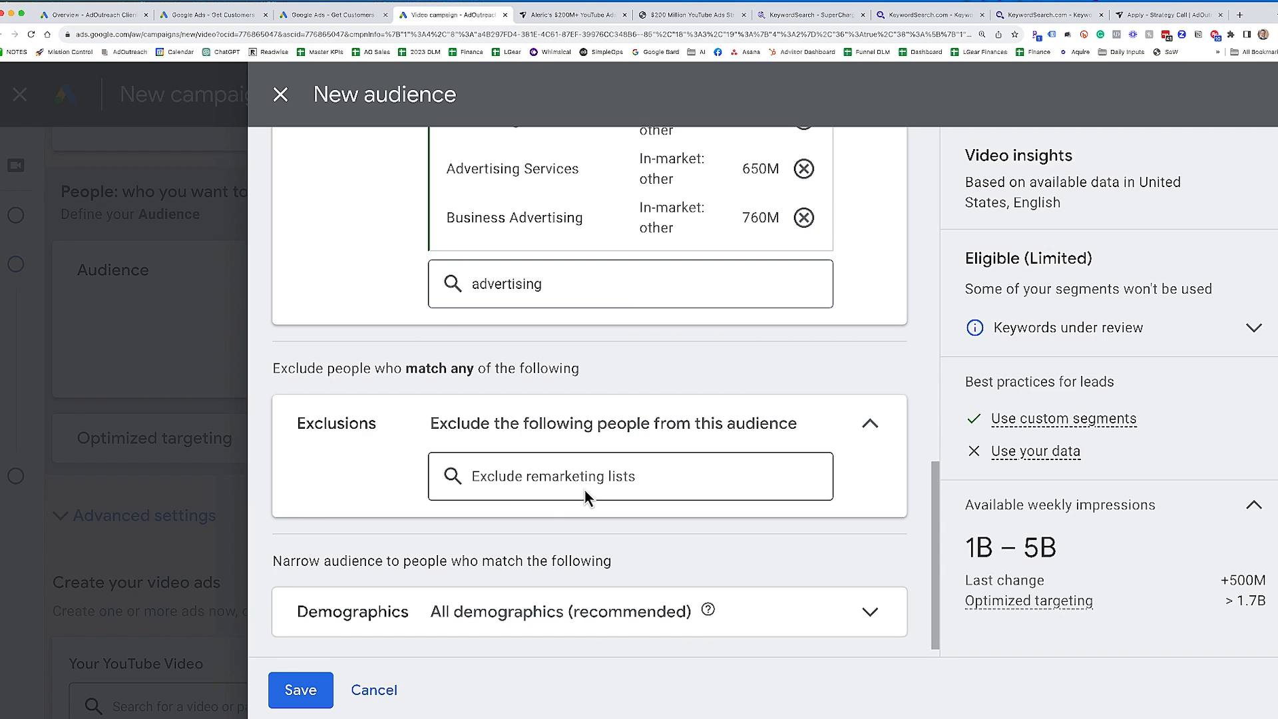
left_click(558, 469)
type("all converters")
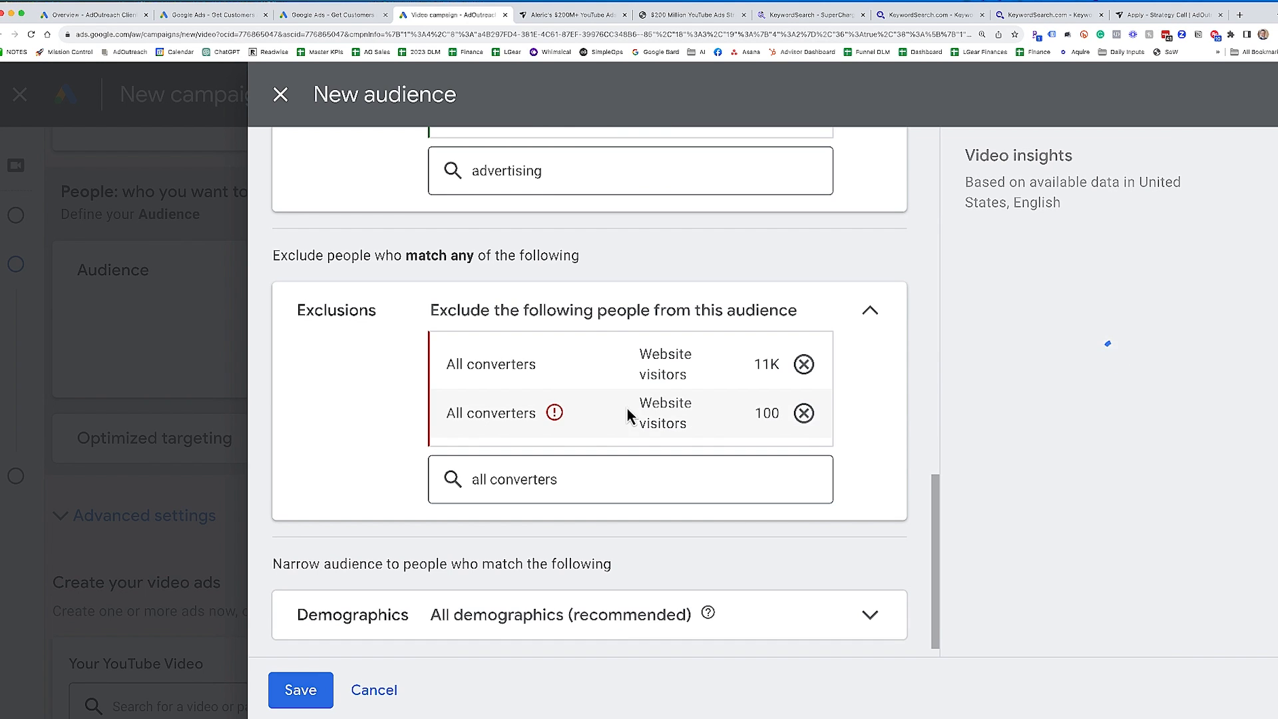
left_click(804, 413)
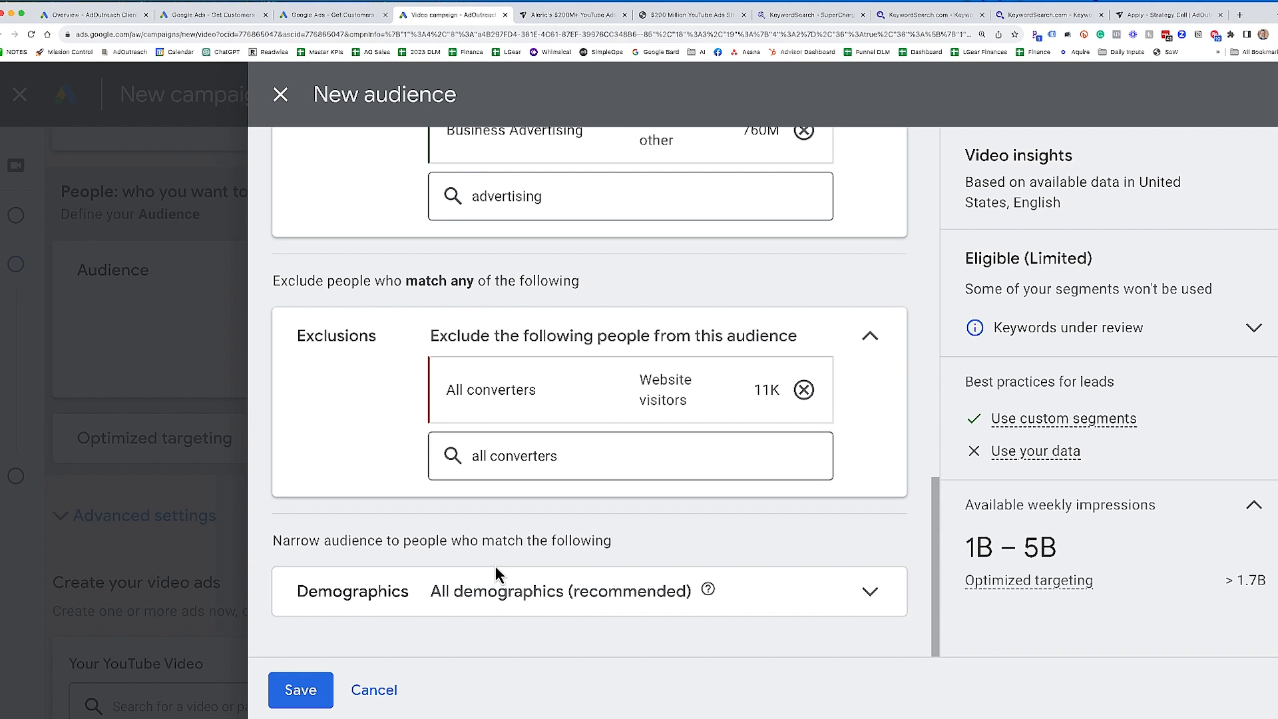
- Expand the audience's demographics and additional demographics, and limit household income to the range Top 10% to 50%
left_click(558, 590)
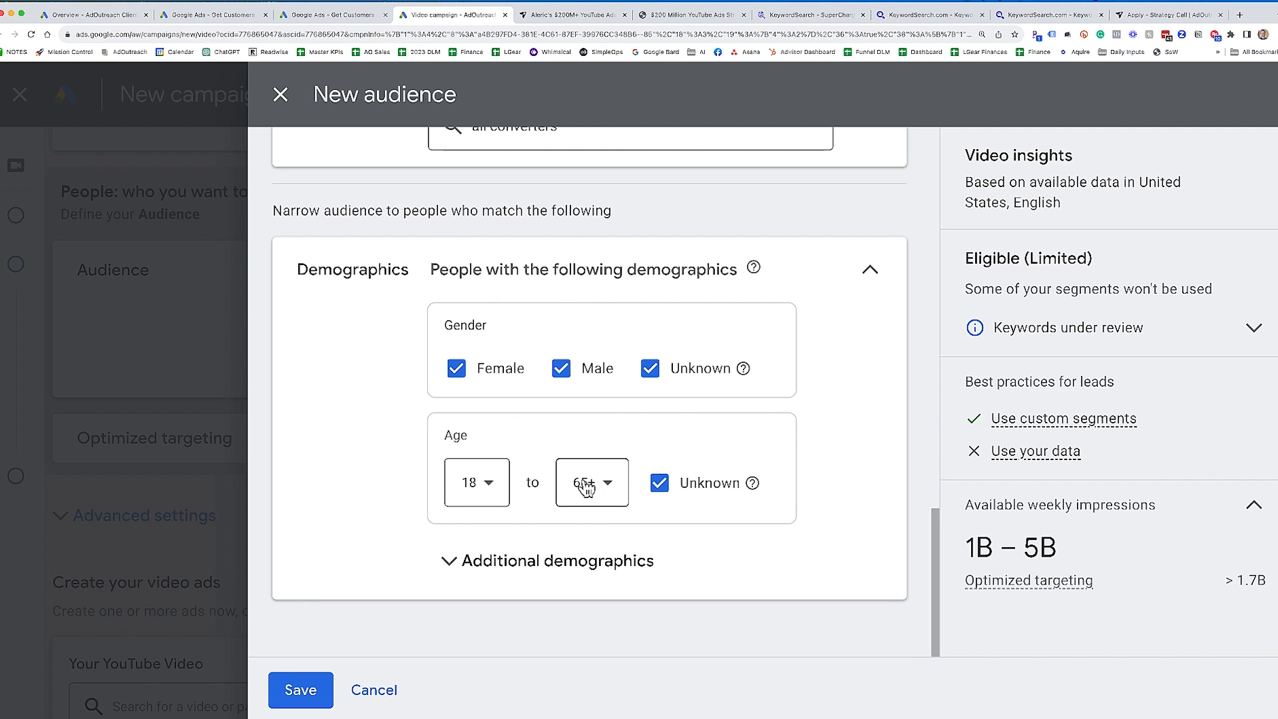
left_click(619, 561)
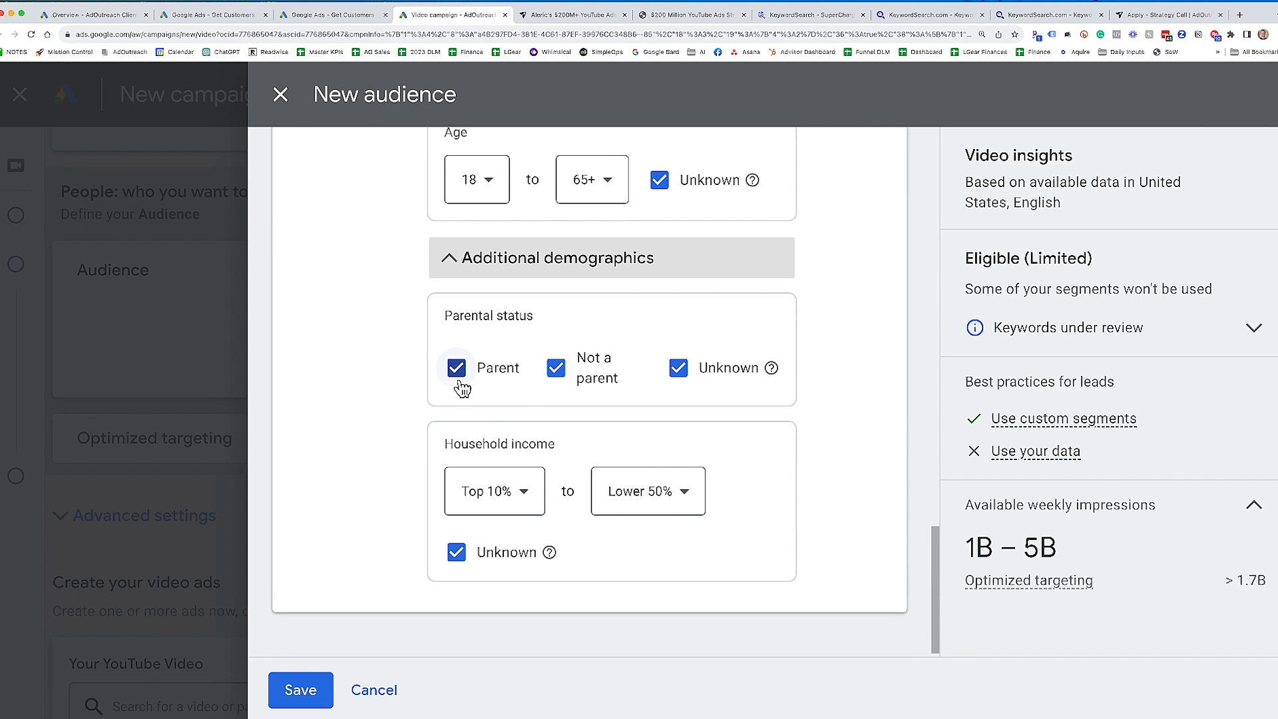
scroll(752, 458, "down", 1)
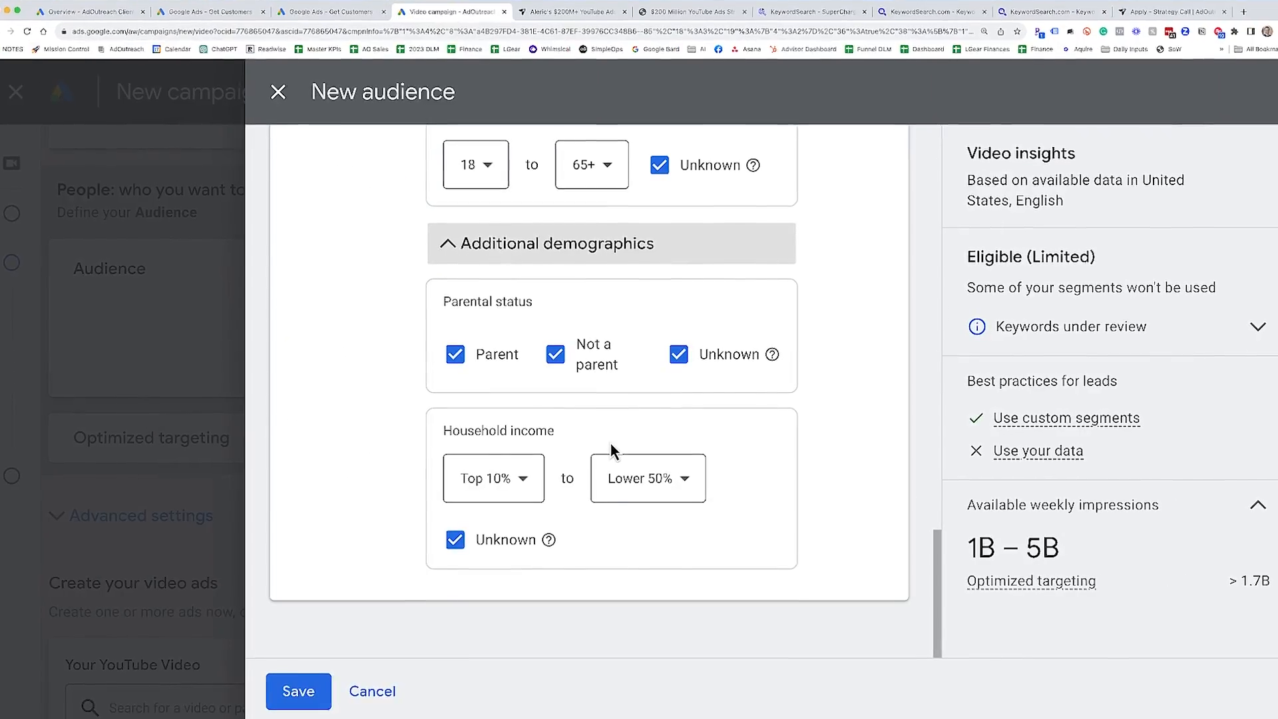
left_click(649, 470)
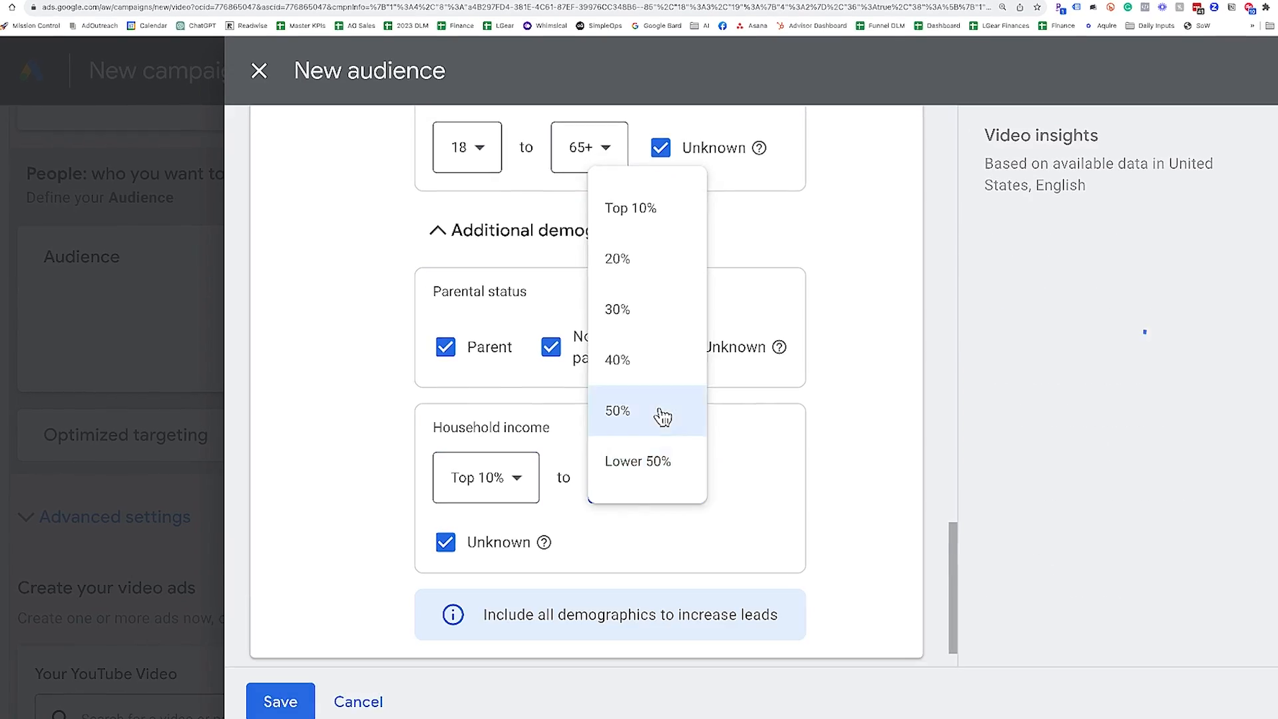
left_click(662, 416)
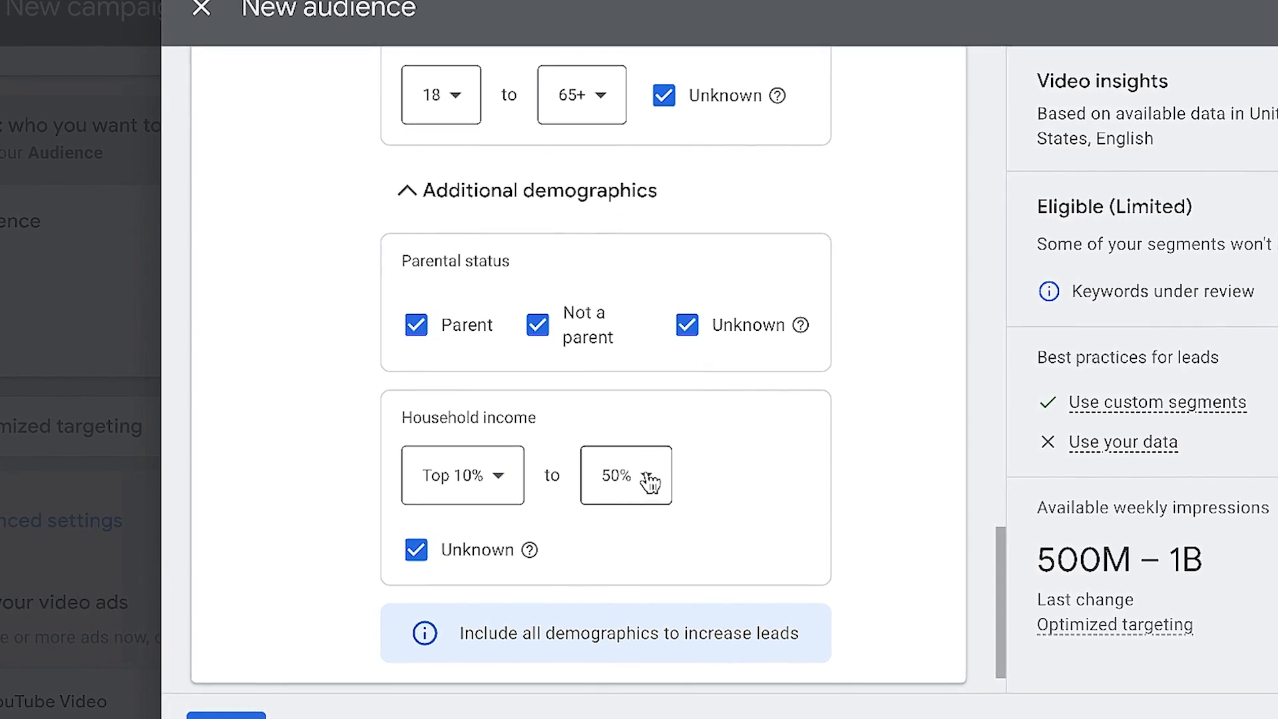
left_click(649, 478)
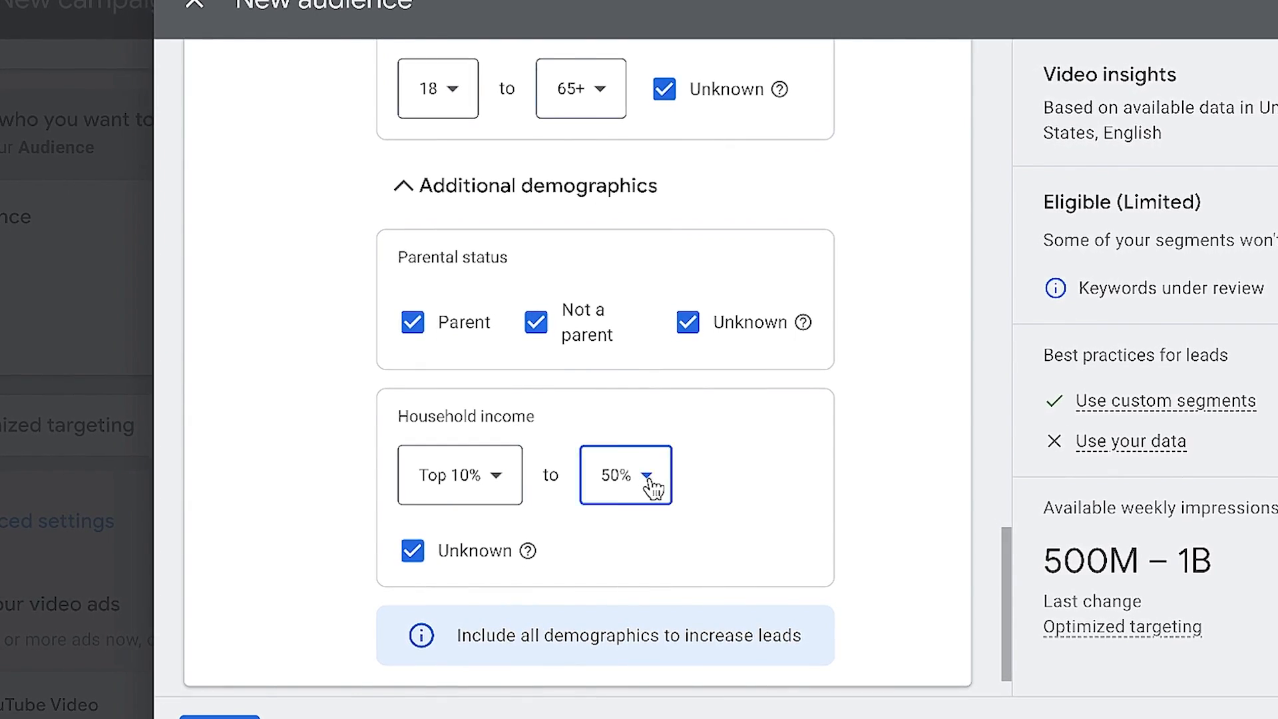
left_click(639, 430)
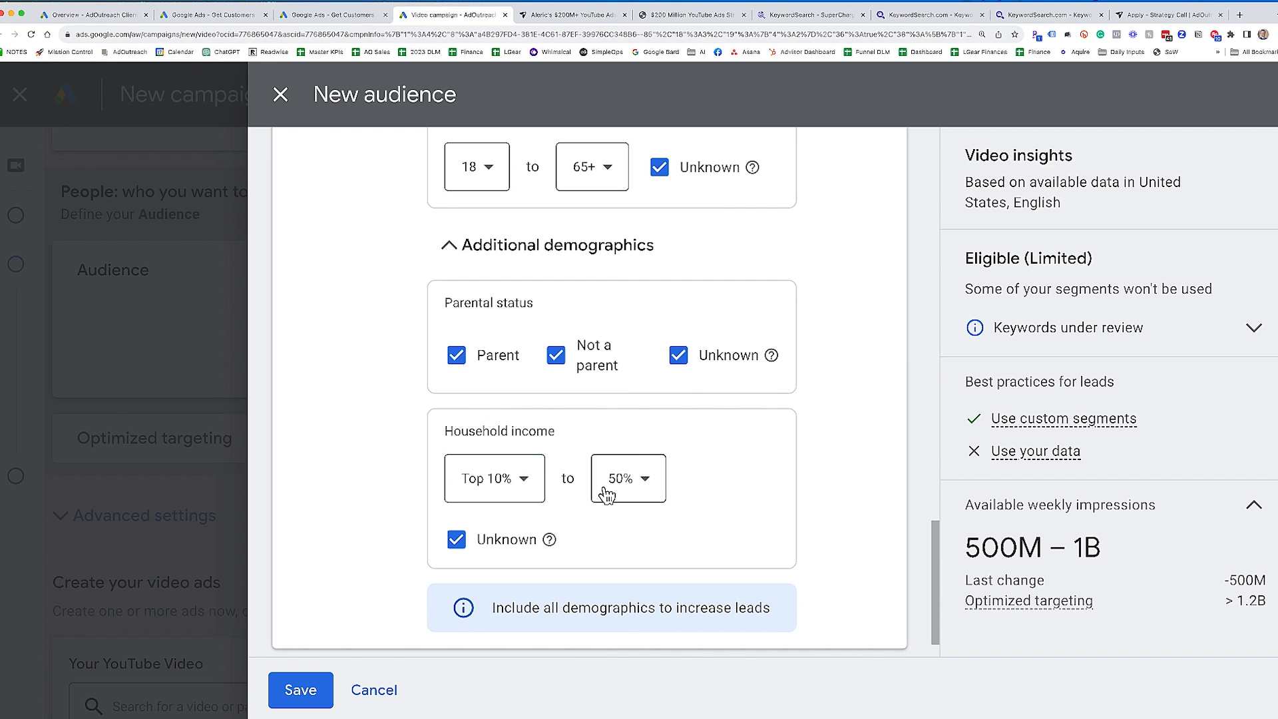
- Narrow the household income range's lower end successively to 40%, 30% and 20%, starting from Top 10%
left_click(640, 491)
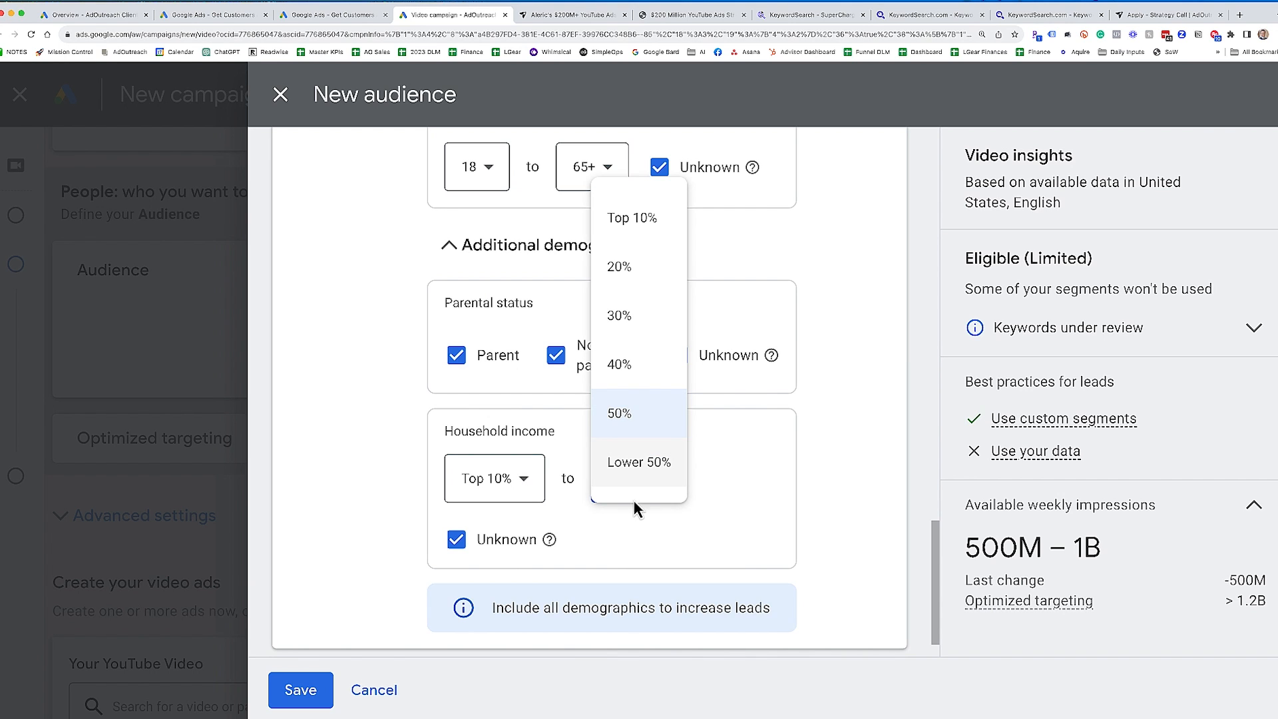
left_click(637, 386)
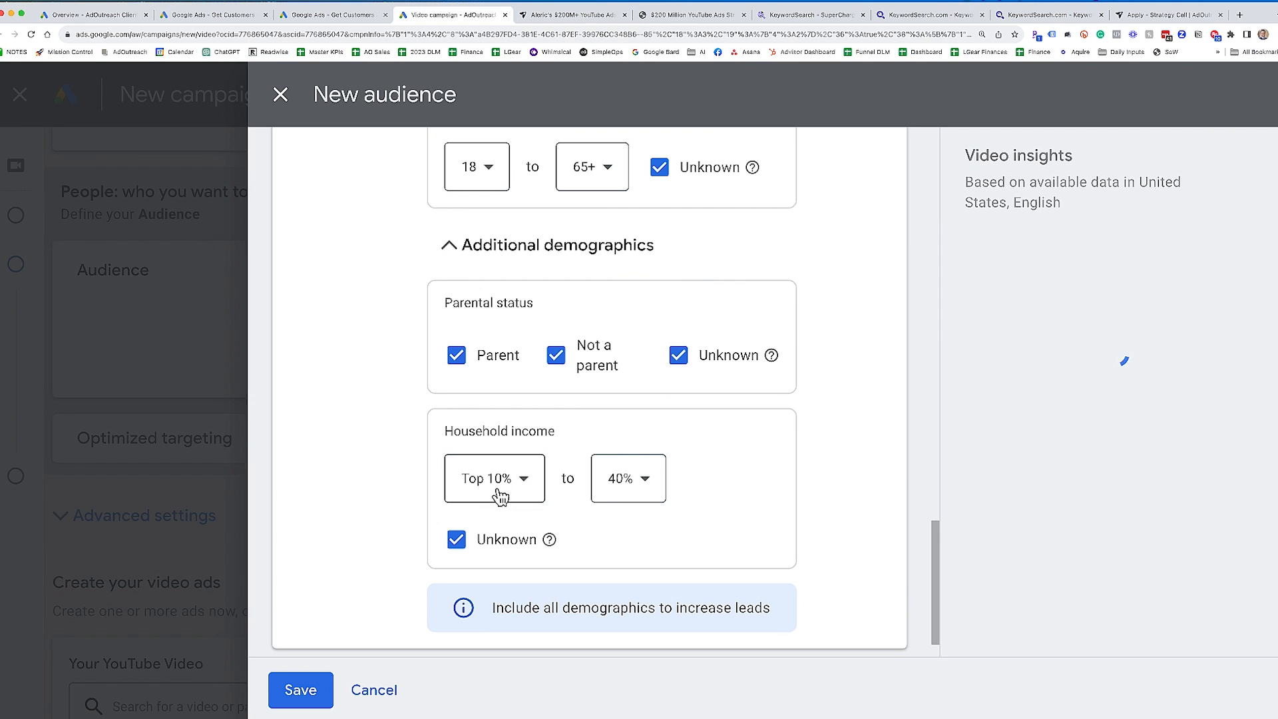
left_click(634, 491)
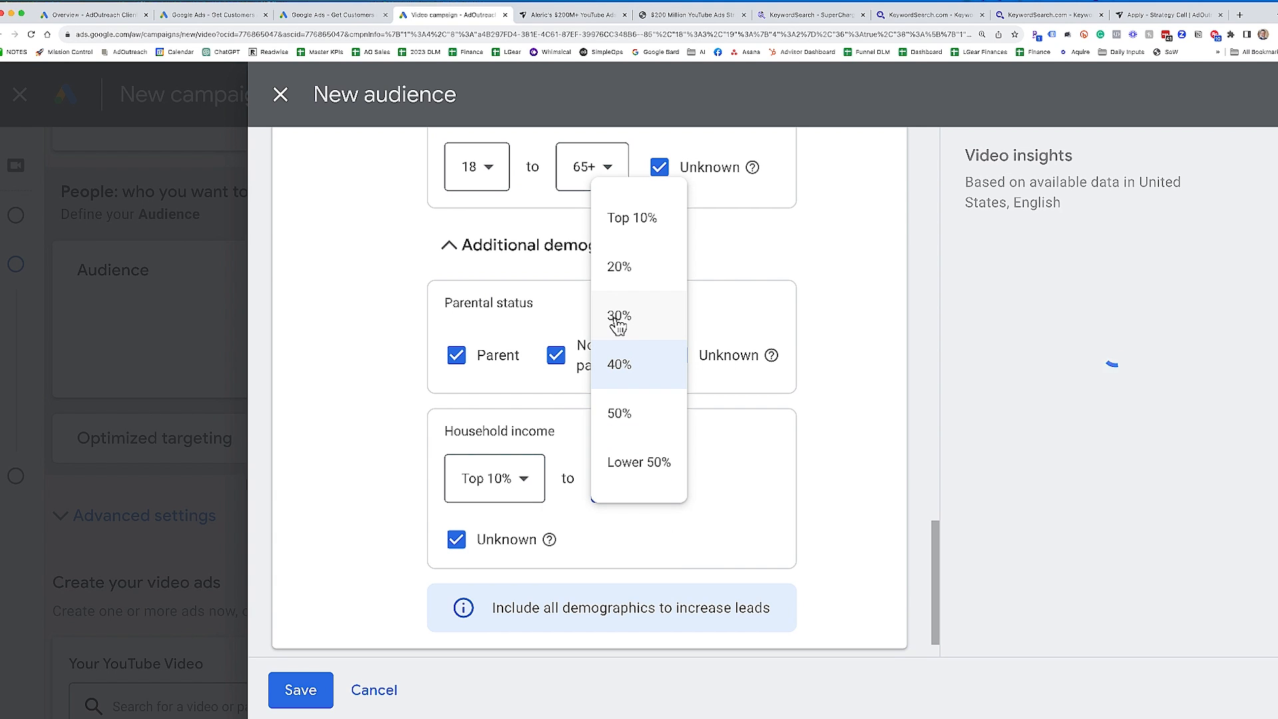
left_click(618, 318)
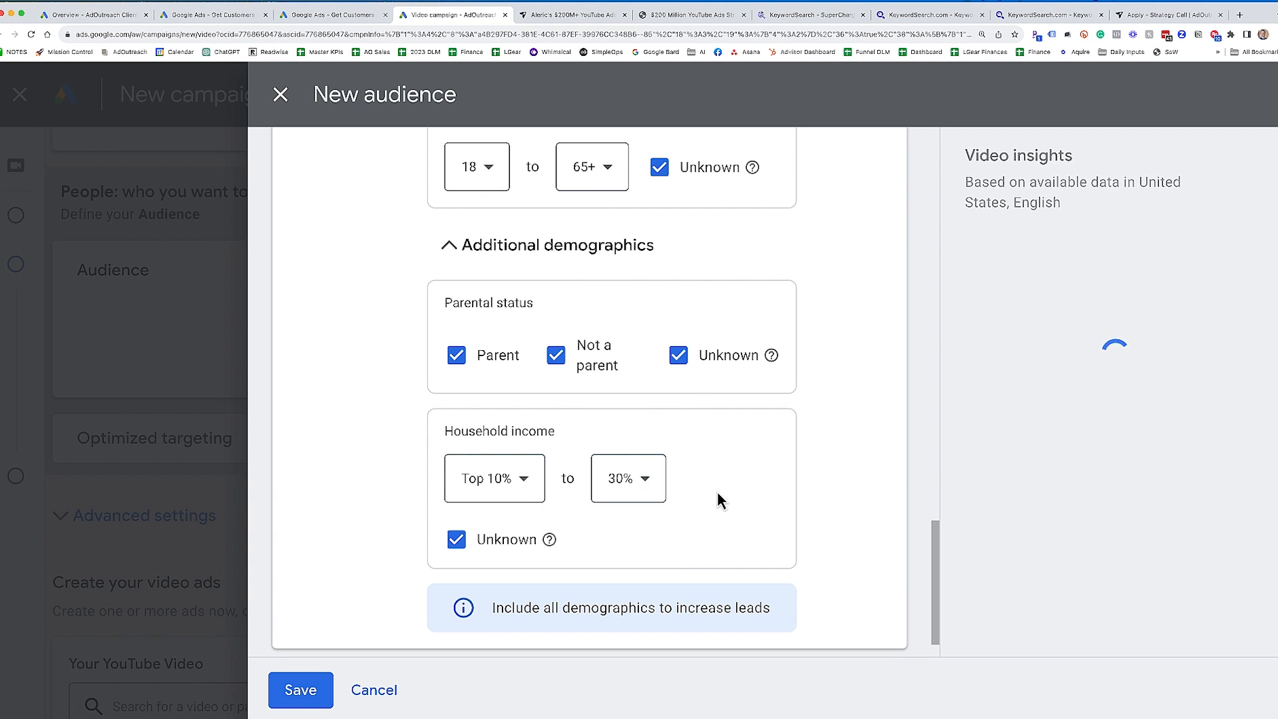
left_click(611, 491)
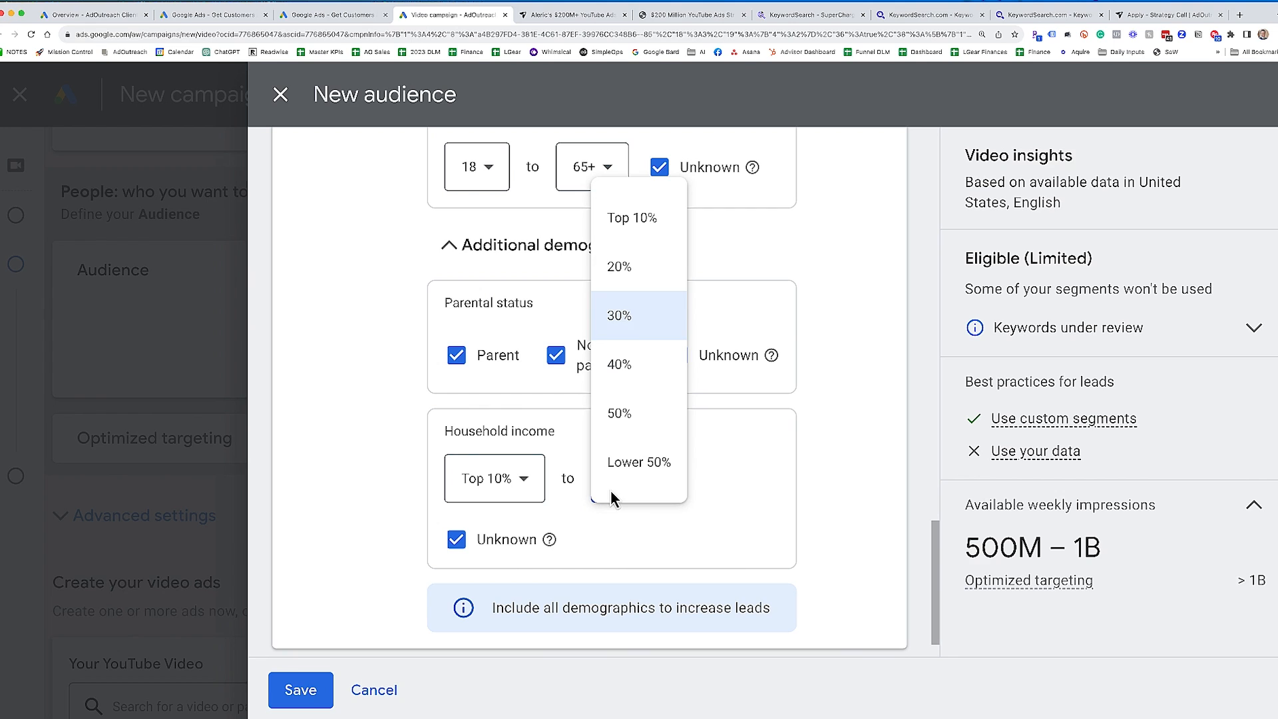
left_click(621, 273)
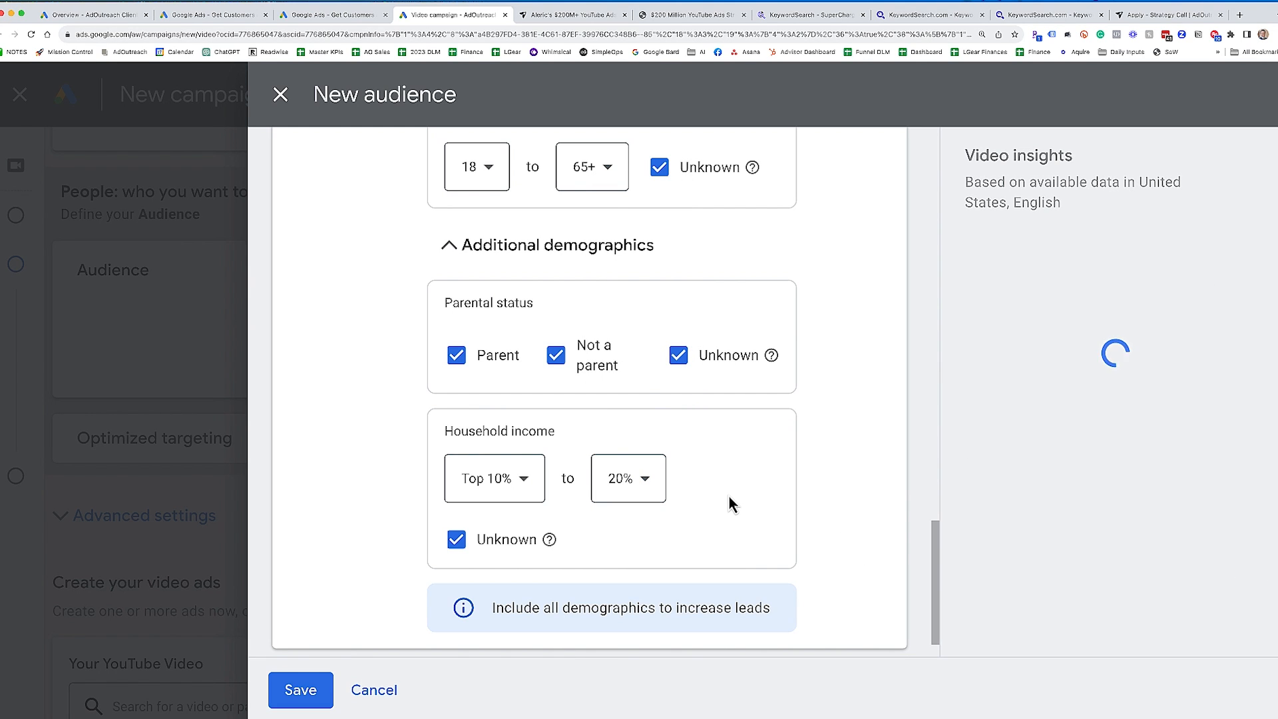
- Limit household income to the range Top 10% to 30%, exclude Unknown household incomes, and save the audience
left_click(657, 485)
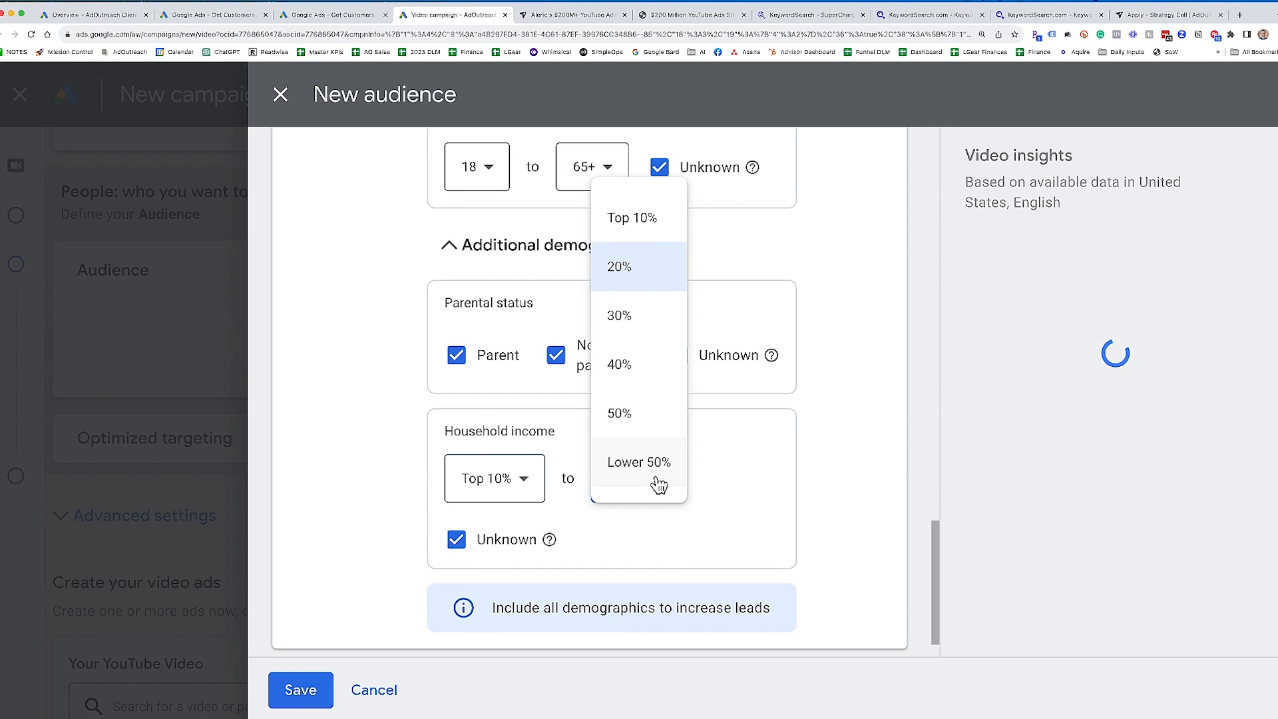
left_click(643, 215)
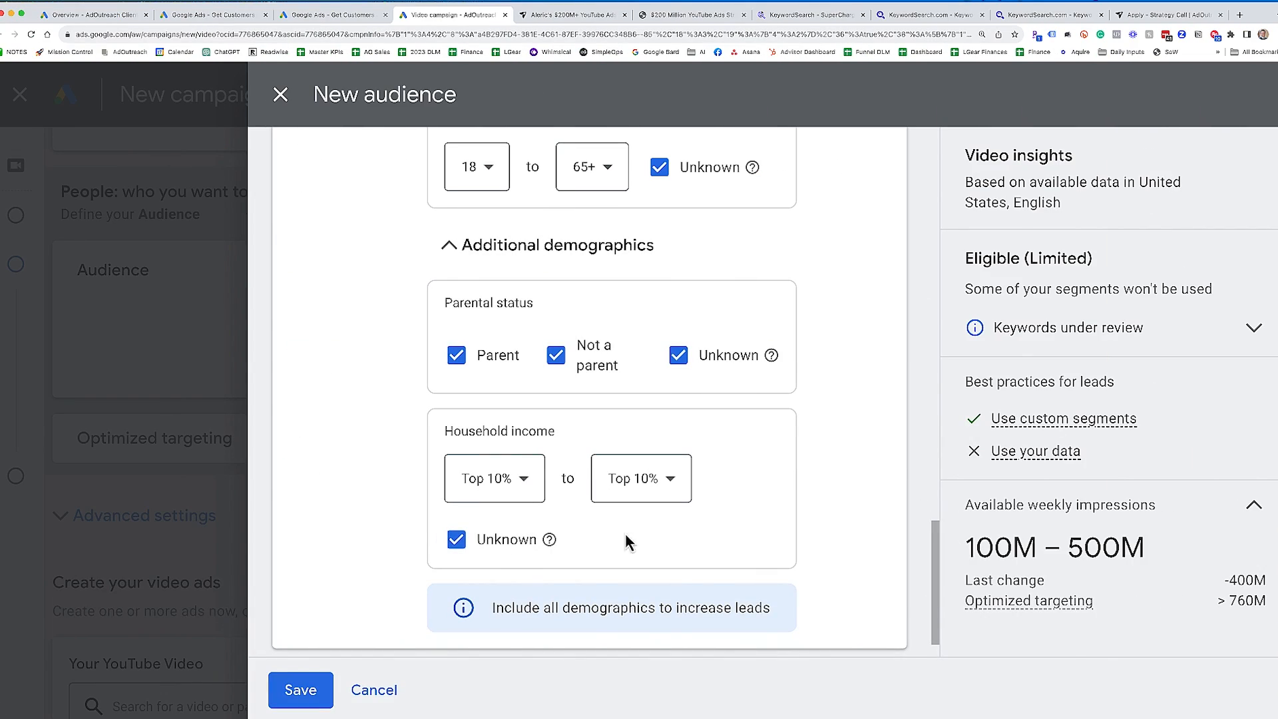
left_click(456, 540)
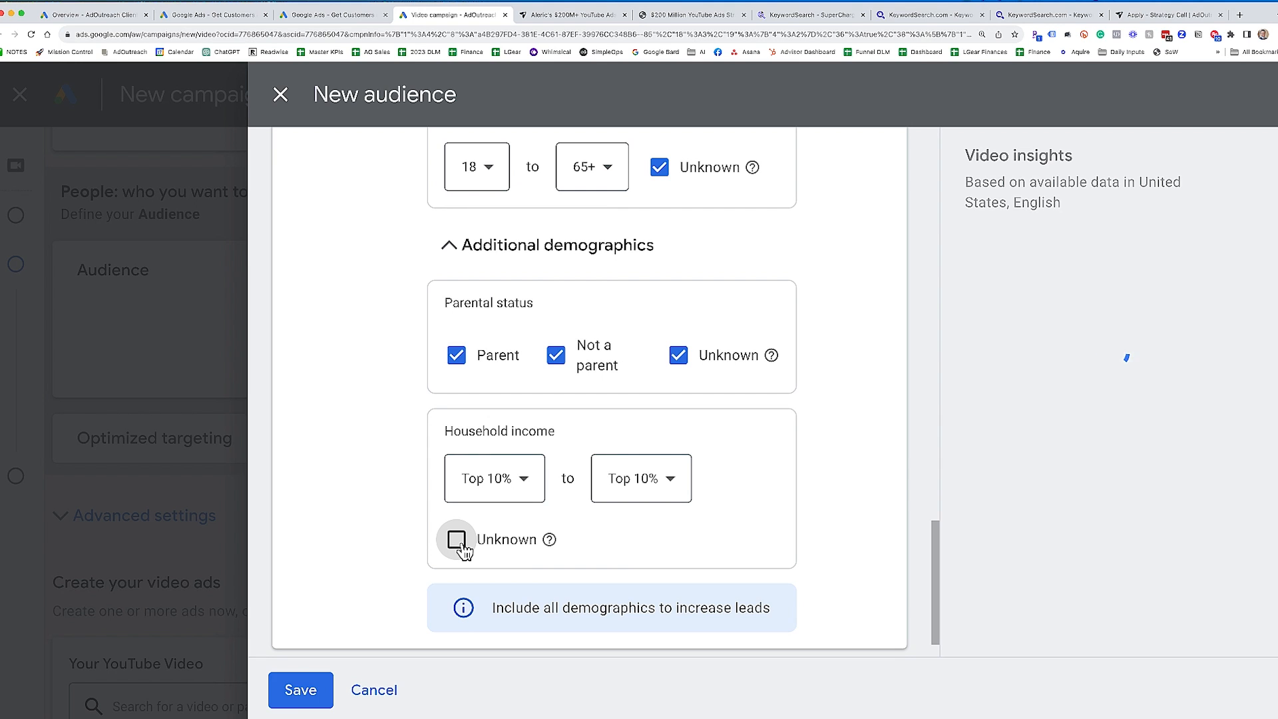
left_click(657, 494)
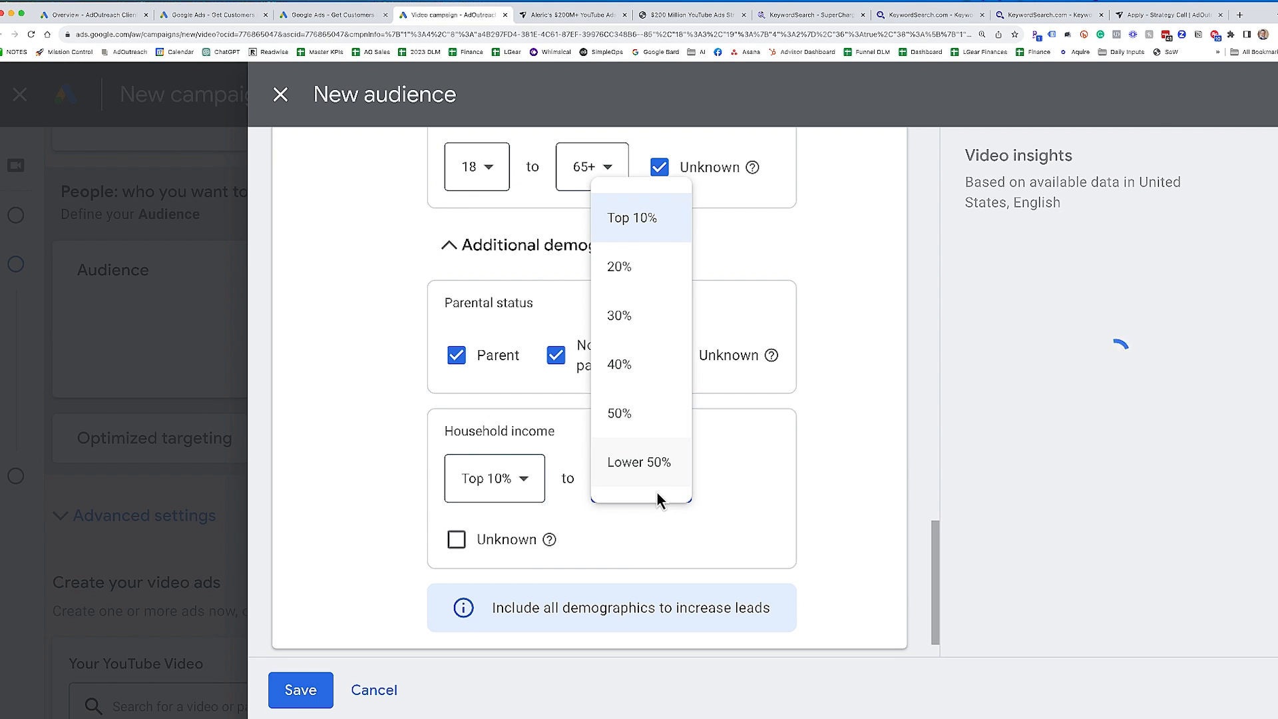
left_click(656, 328)
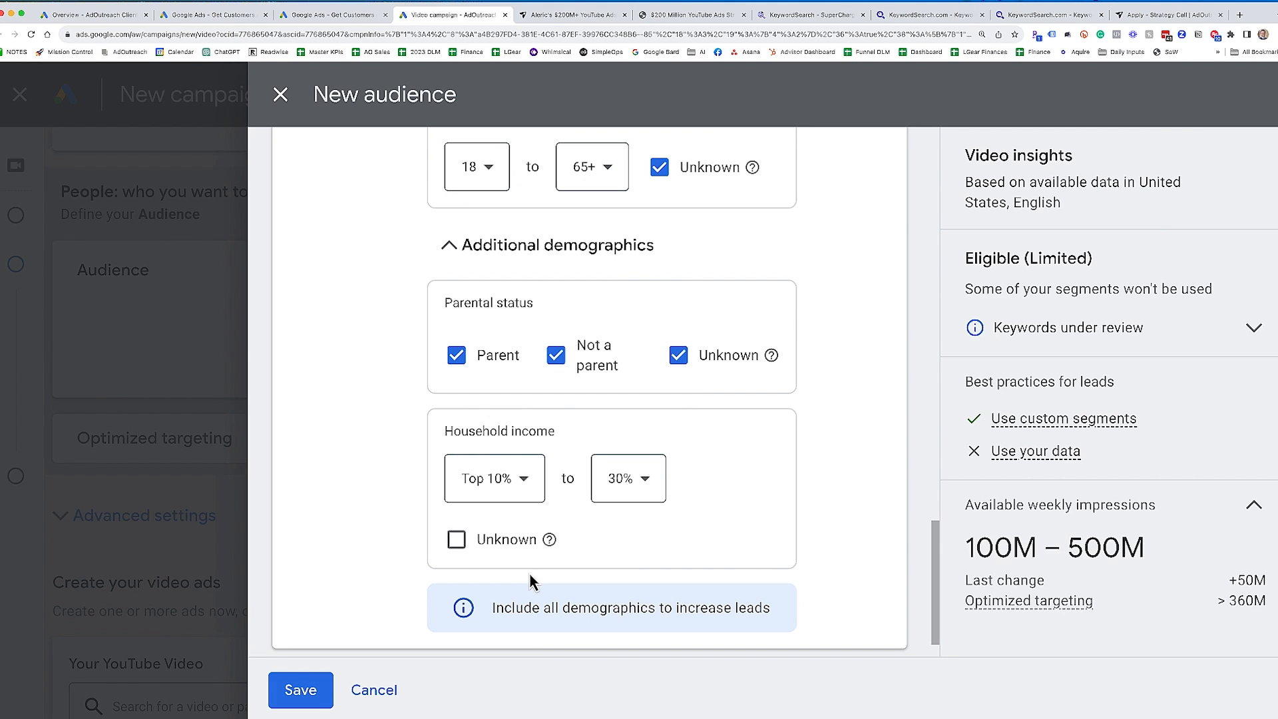
left_click(302, 691)
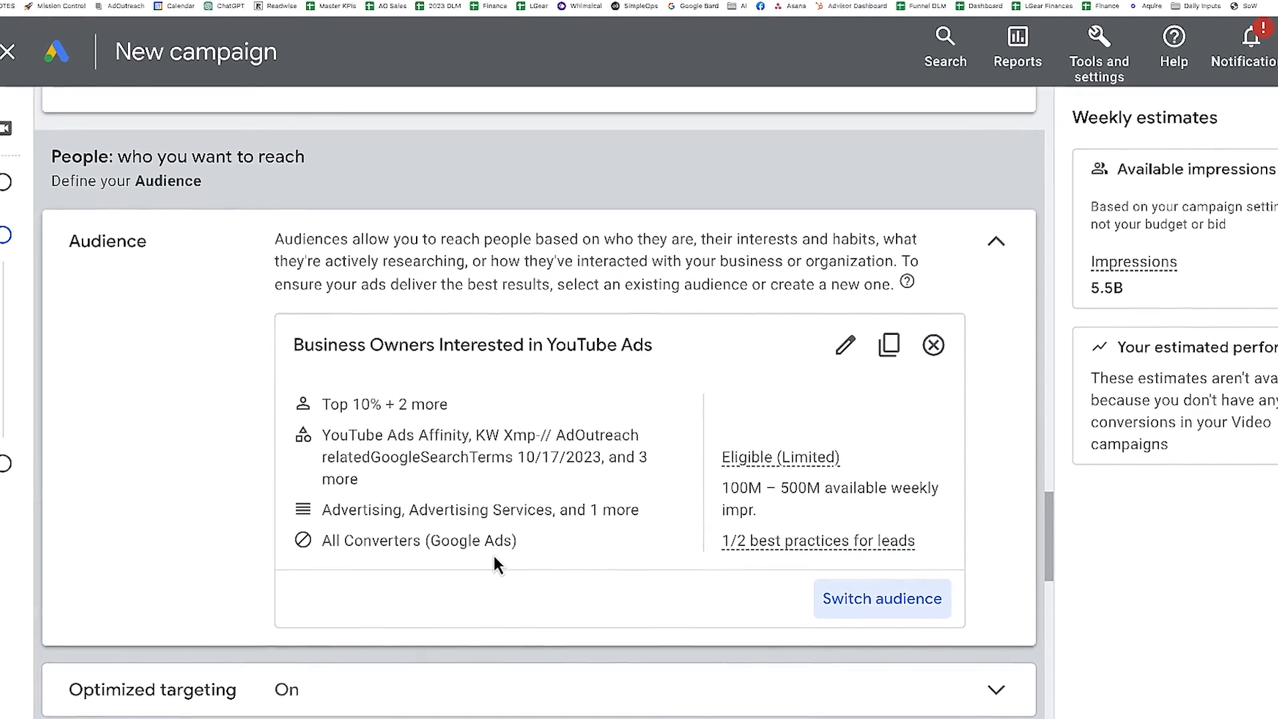
- Expand the campaign's optimized targeting settings and turn off the use of optimized targeting
scroll(426, 309, "down", 2)
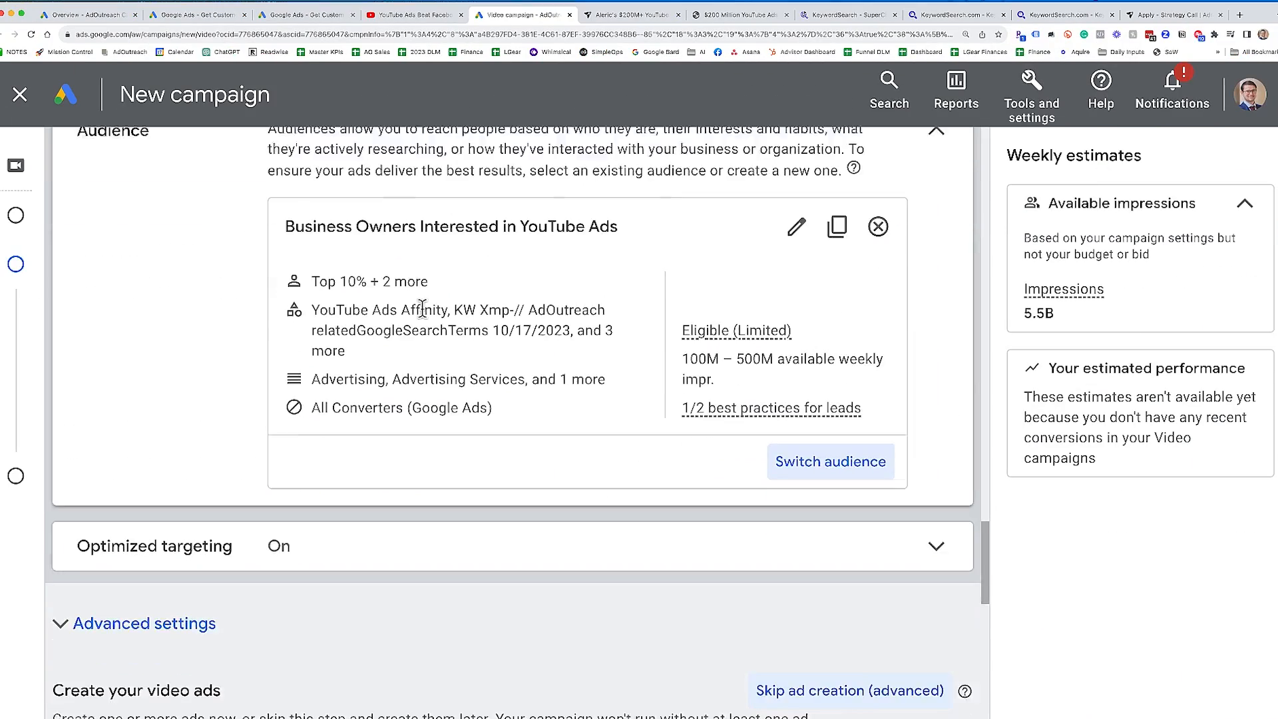
scroll(422, 310, "down", 3)
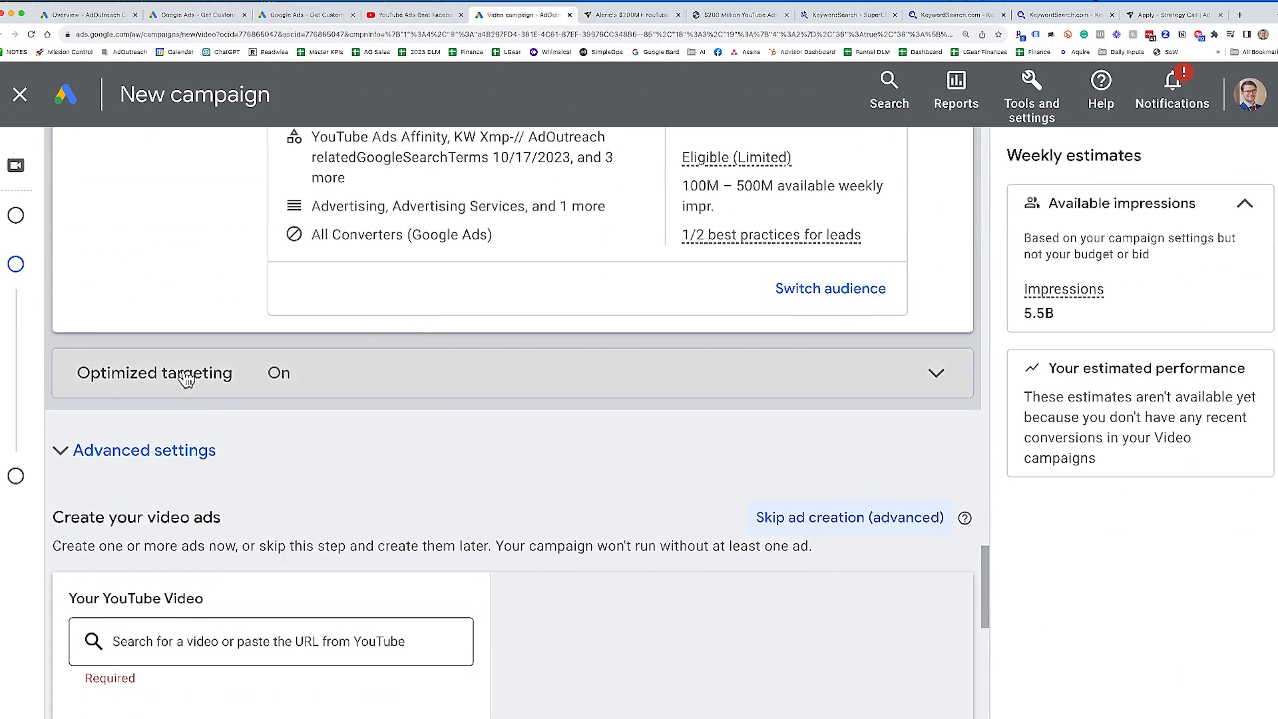
left_click(186, 379)
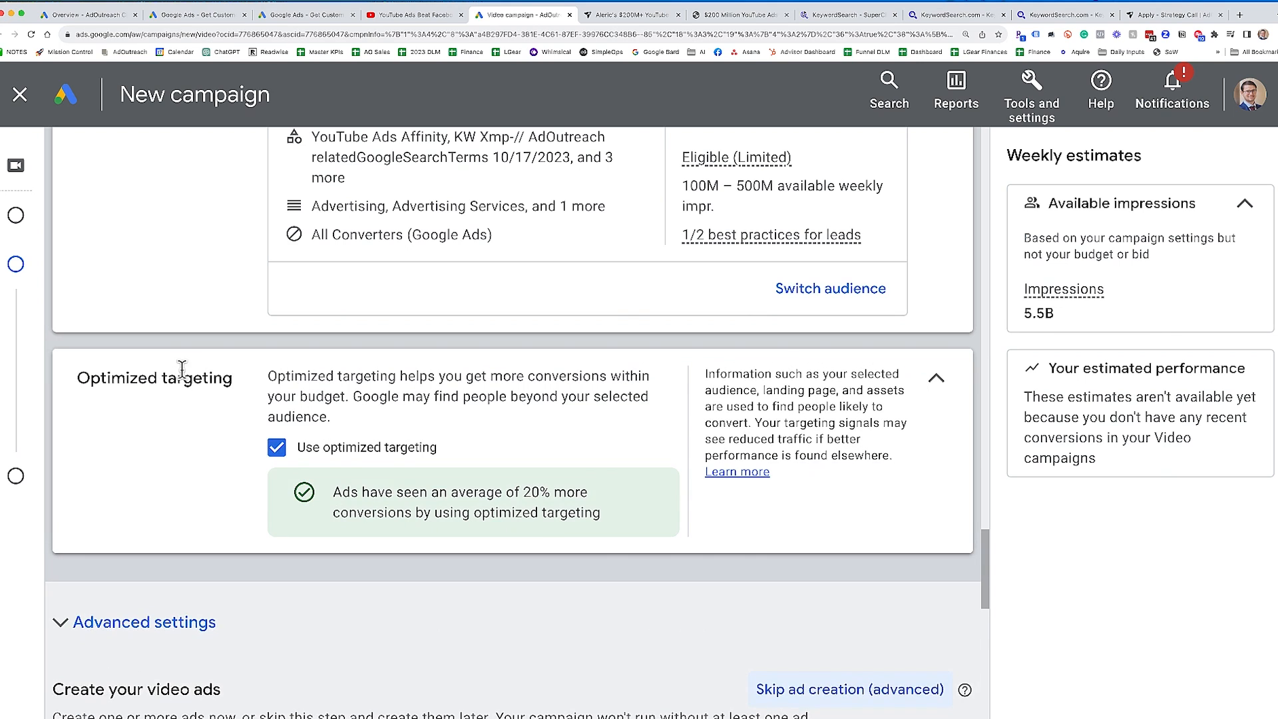
left_click(318, 455)
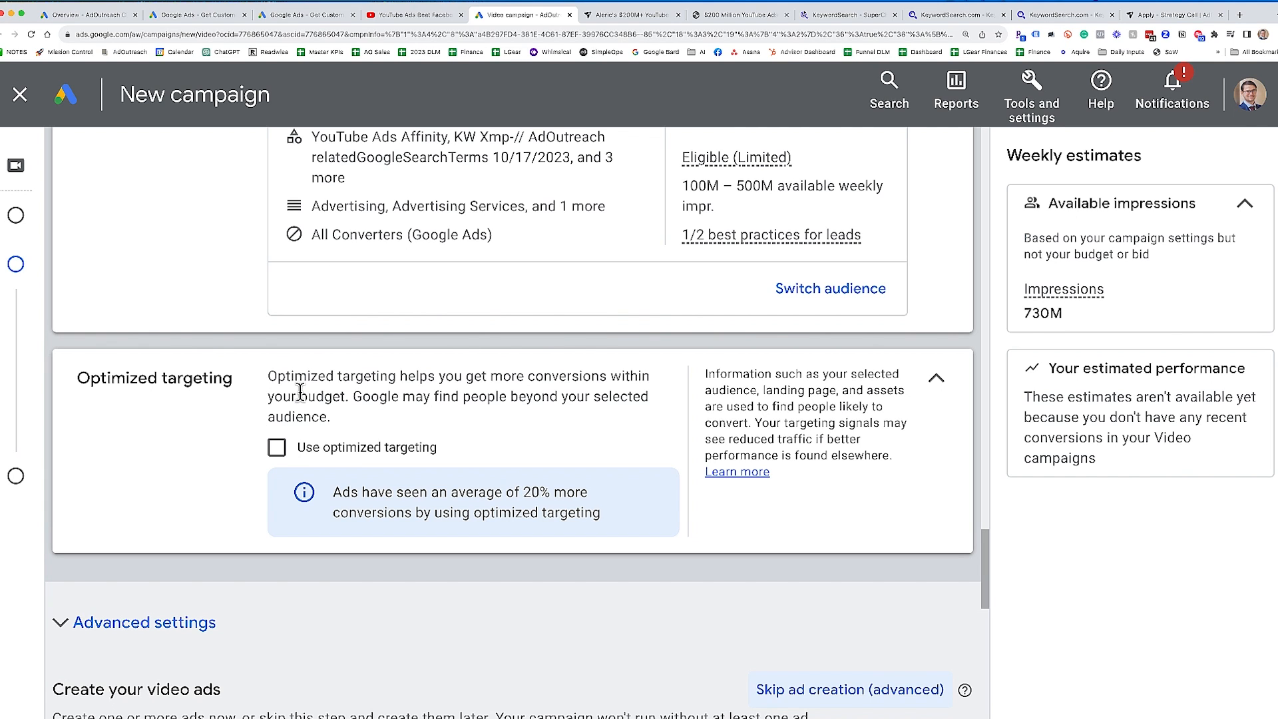
- Highlight the optimized targeting explanation about finding people beyond the selected audience, and collapse the section
left_click_drag(270, 376, 466, 396)
left_click(517, 426)
left_click_drag(354, 396, 381, 424)
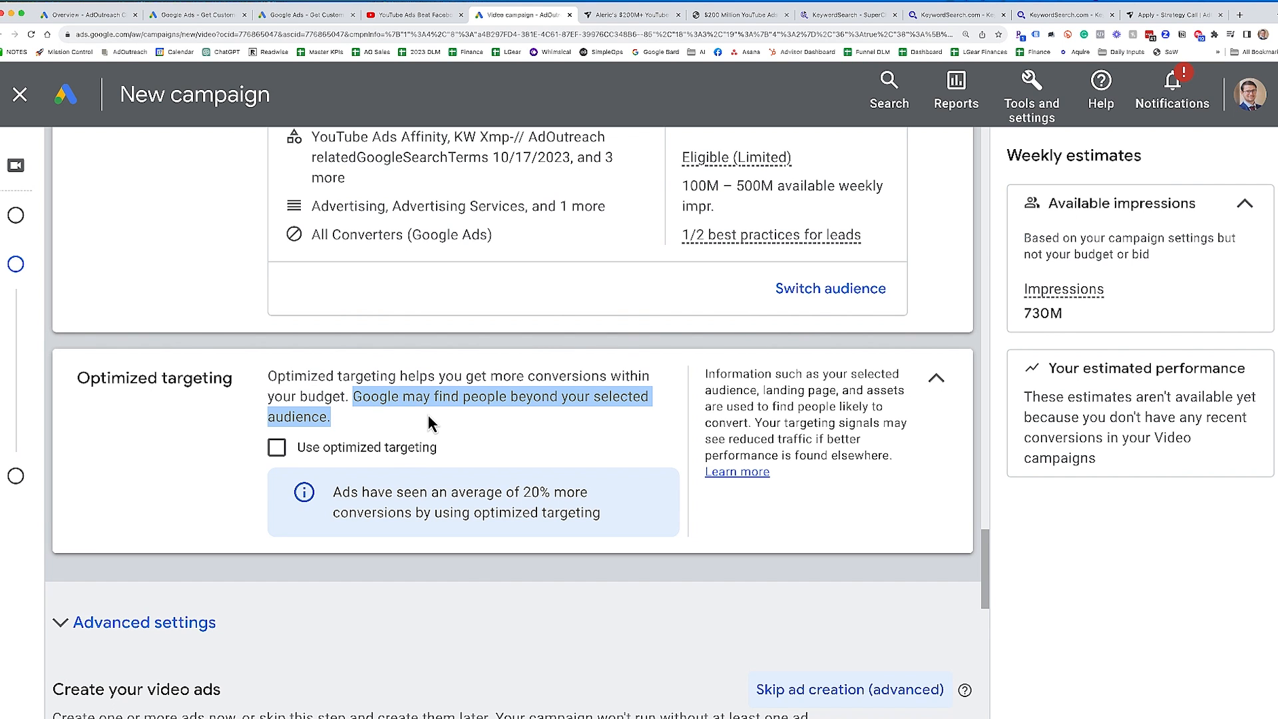
scroll(576, 233, "up", 2)
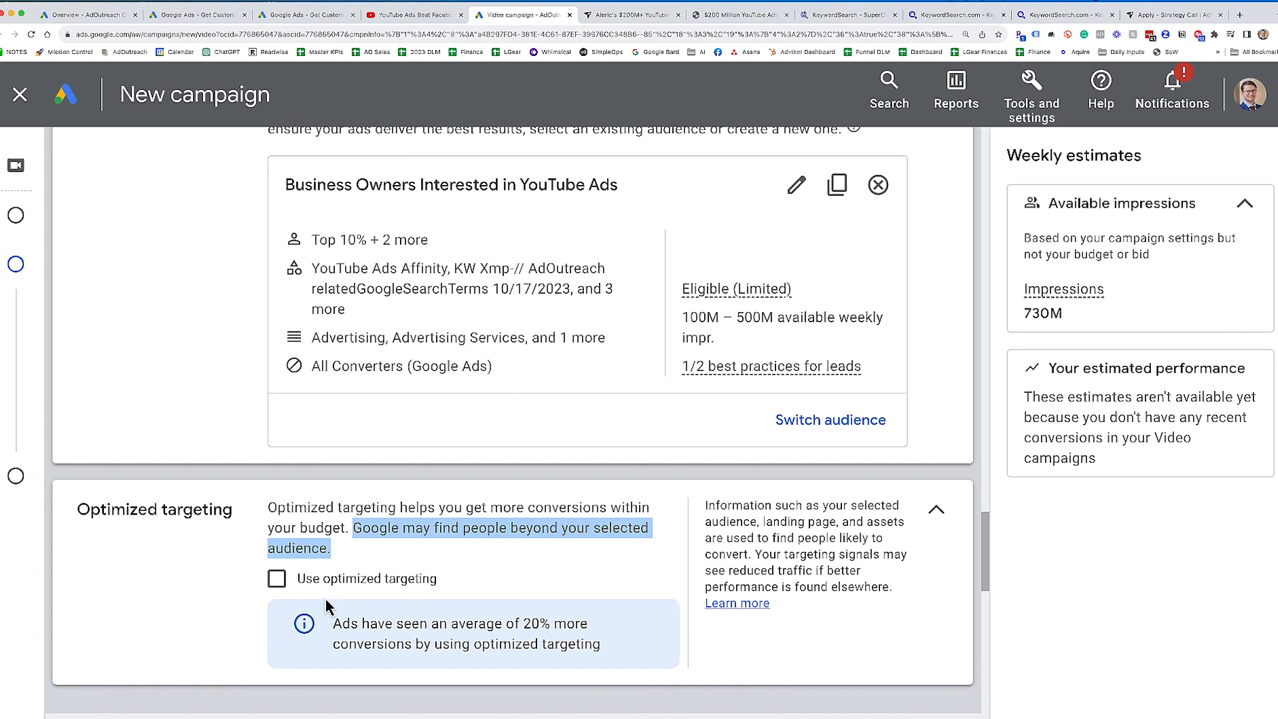
left_click(388, 504)
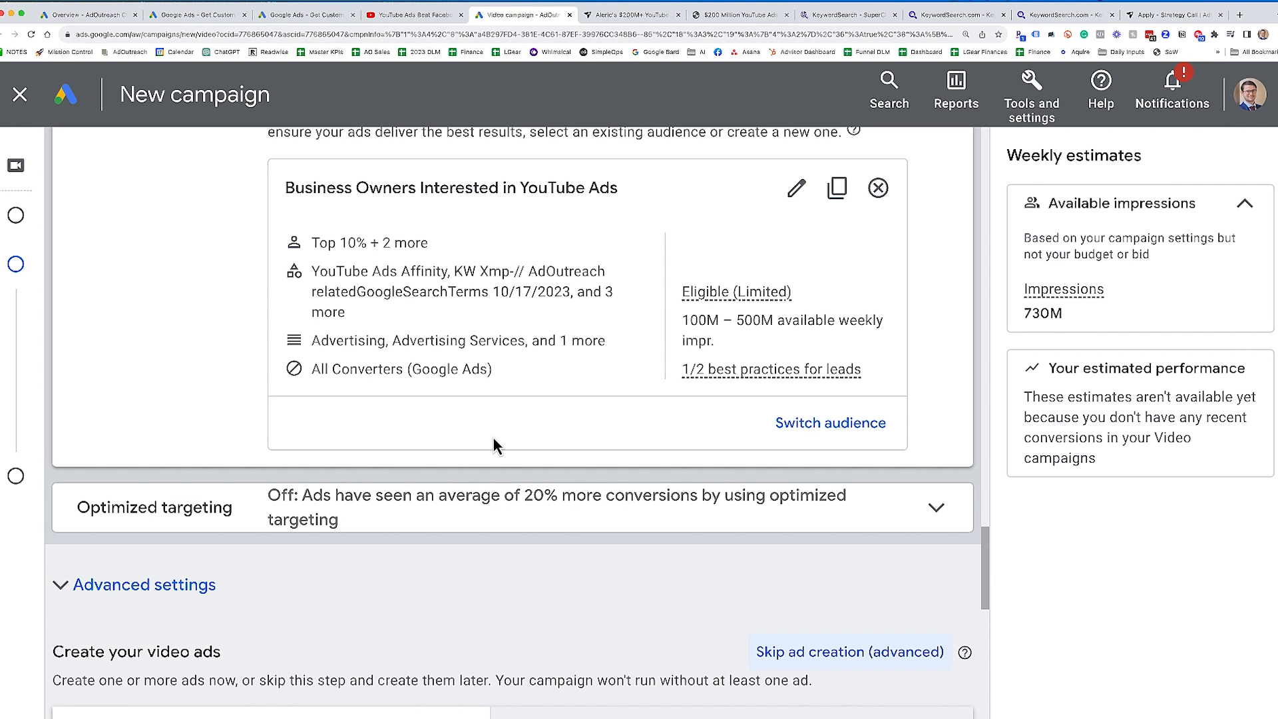
- Expand the advanced settings to examine the content targeting options, collapse them, and review the audience summary
scroll(193, 575, "down", 1)
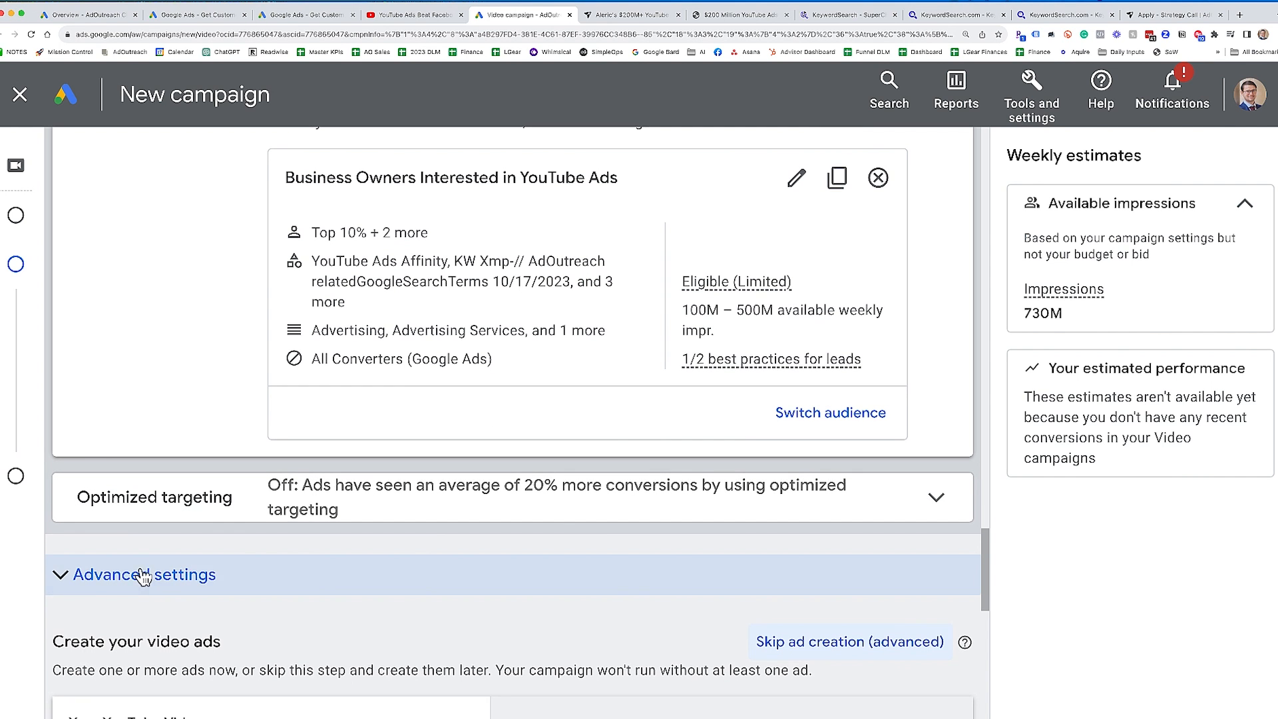
left_click(143, 575)
scroll(267, 530, "down", 3)
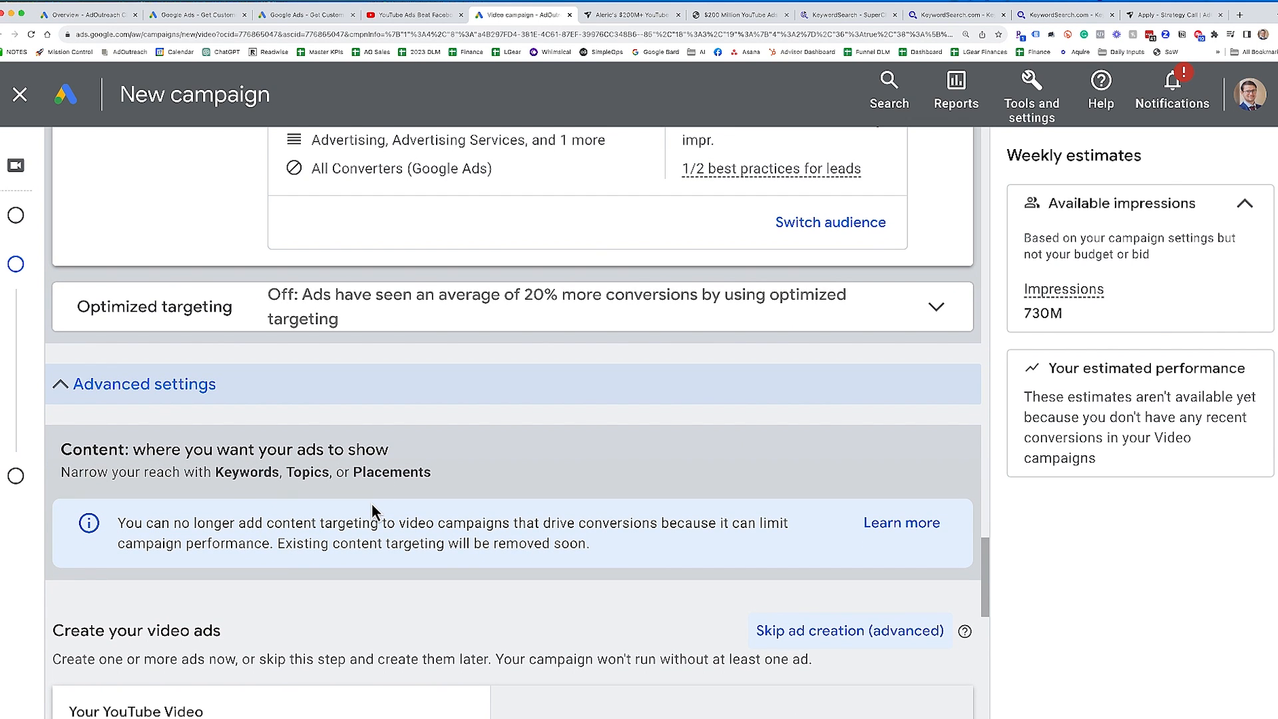
left_click(135, 399)
scroll(166, 418, "up", 5)
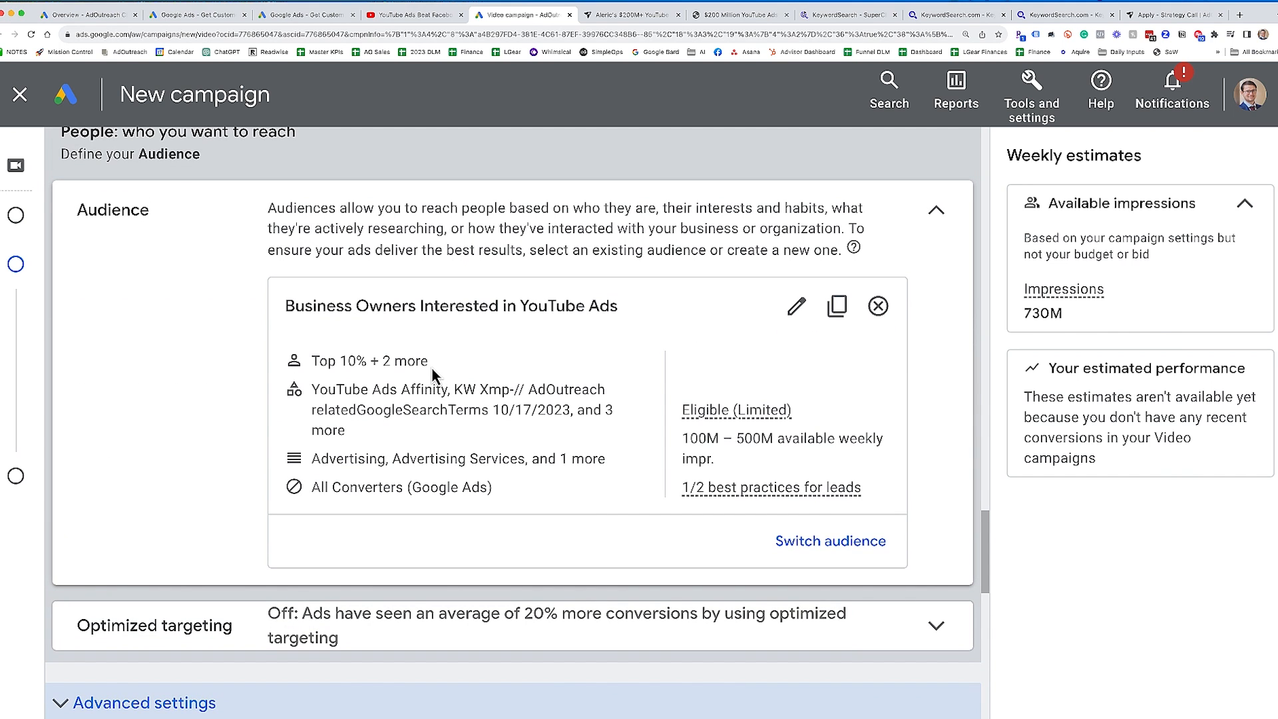
- Copy the URL of the YouTube video "YouTube Ads Beat Facebook Ads || Free YouTube Ads Webinar" and add it as the campaign's ad video
scroll(434, 366, "down", 5)
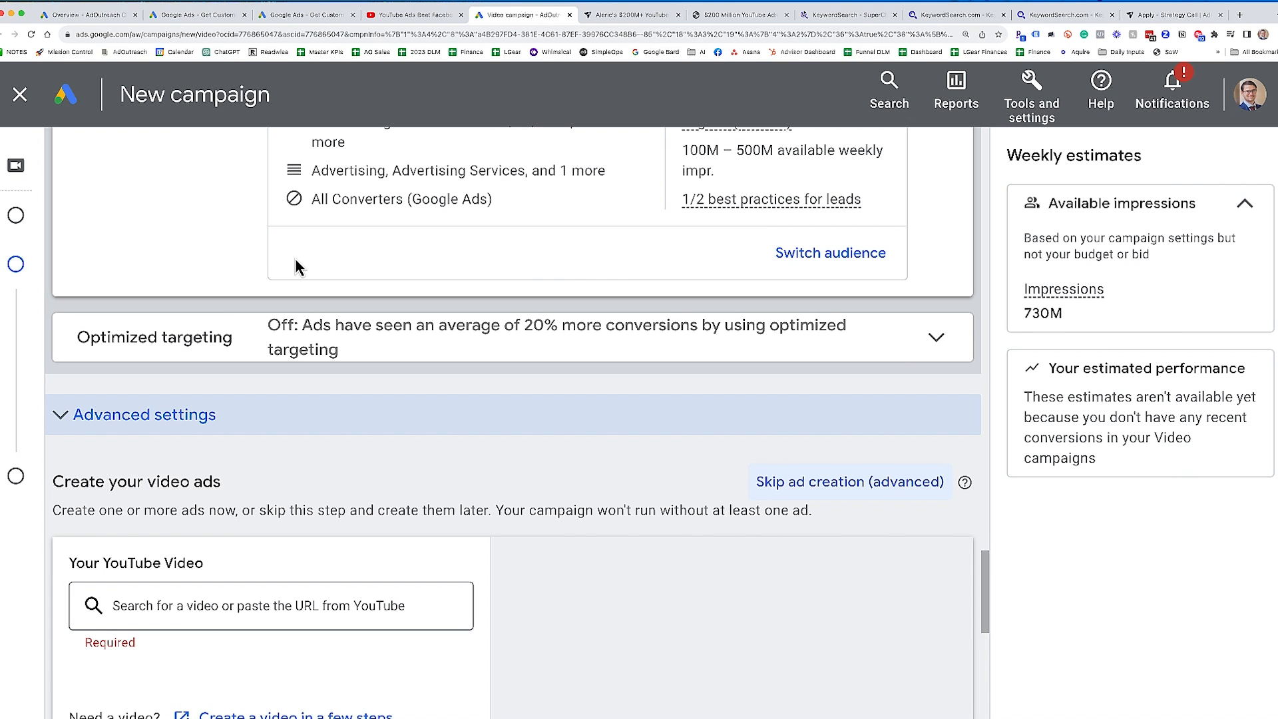
scroll(345, 421, "down", 3)
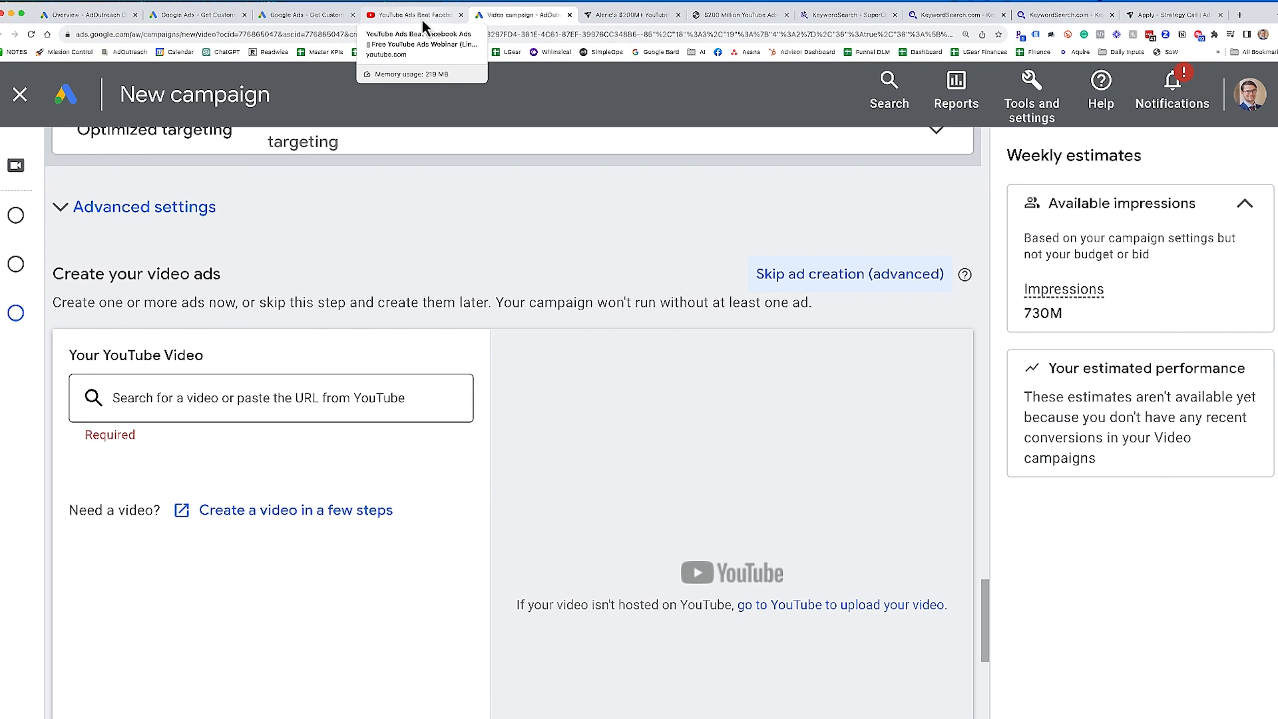
left_click(422, 19)
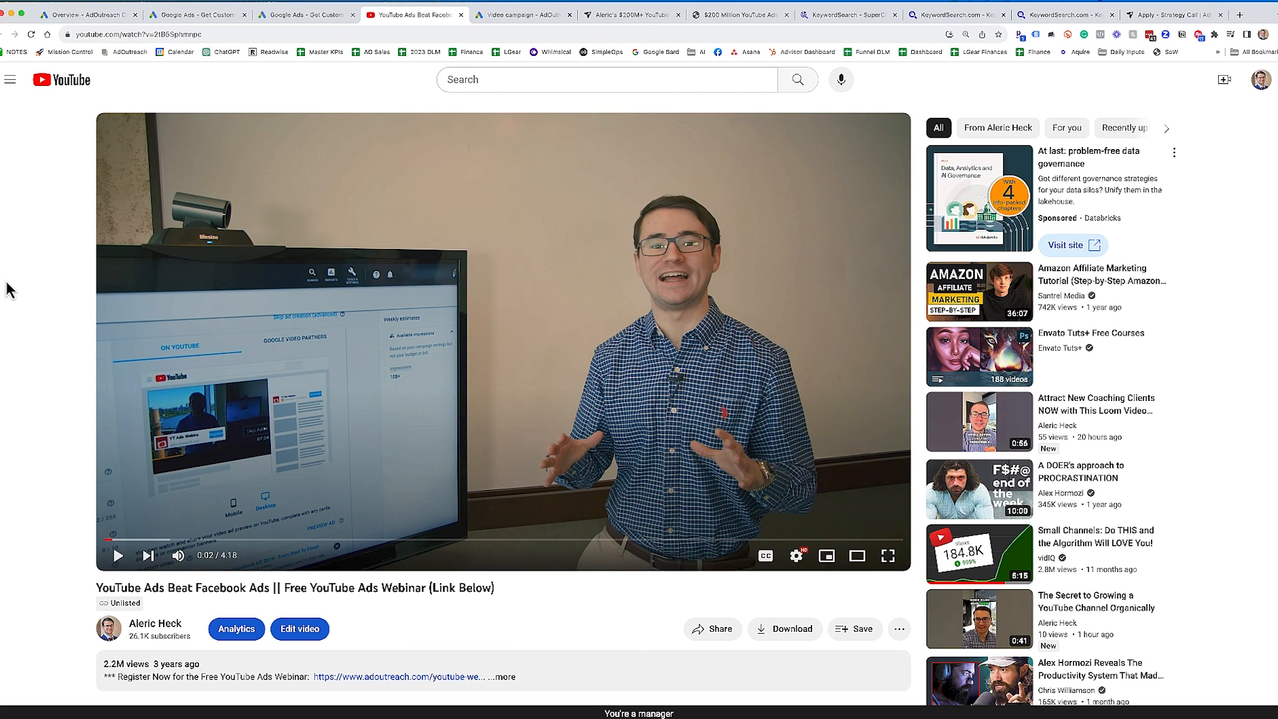
left_click(252, 34)
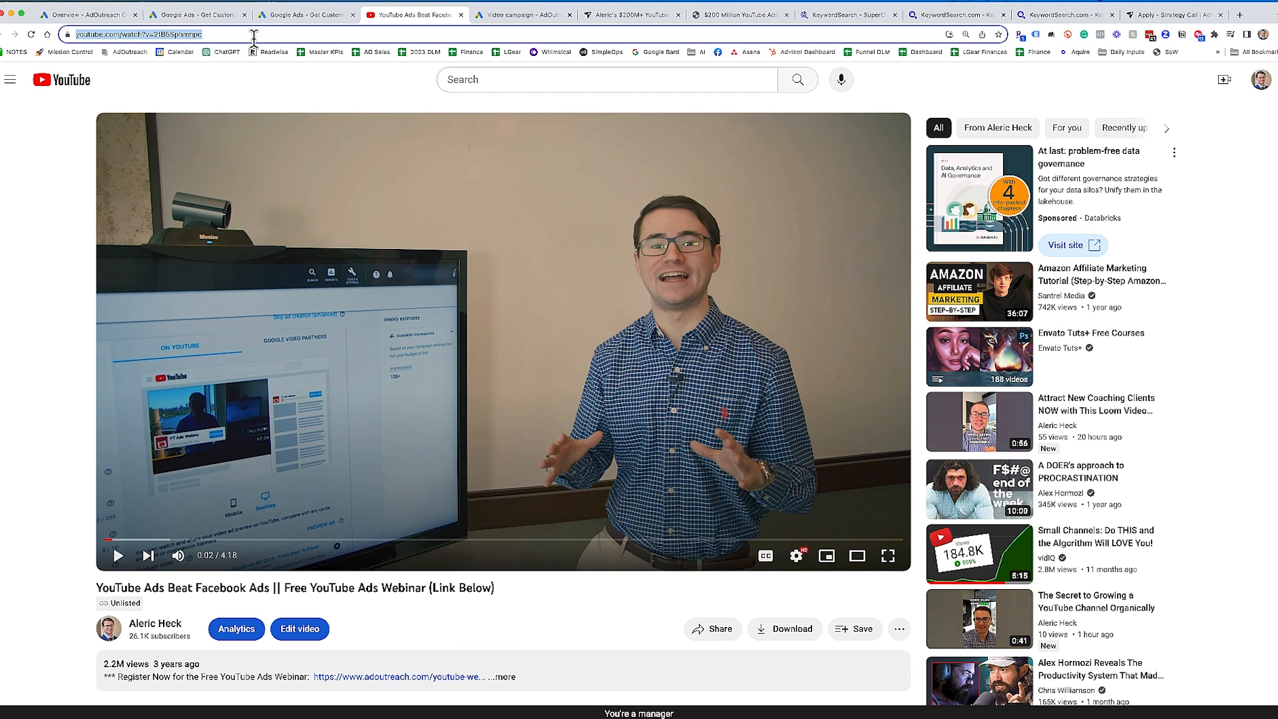
left_click(528, 15)
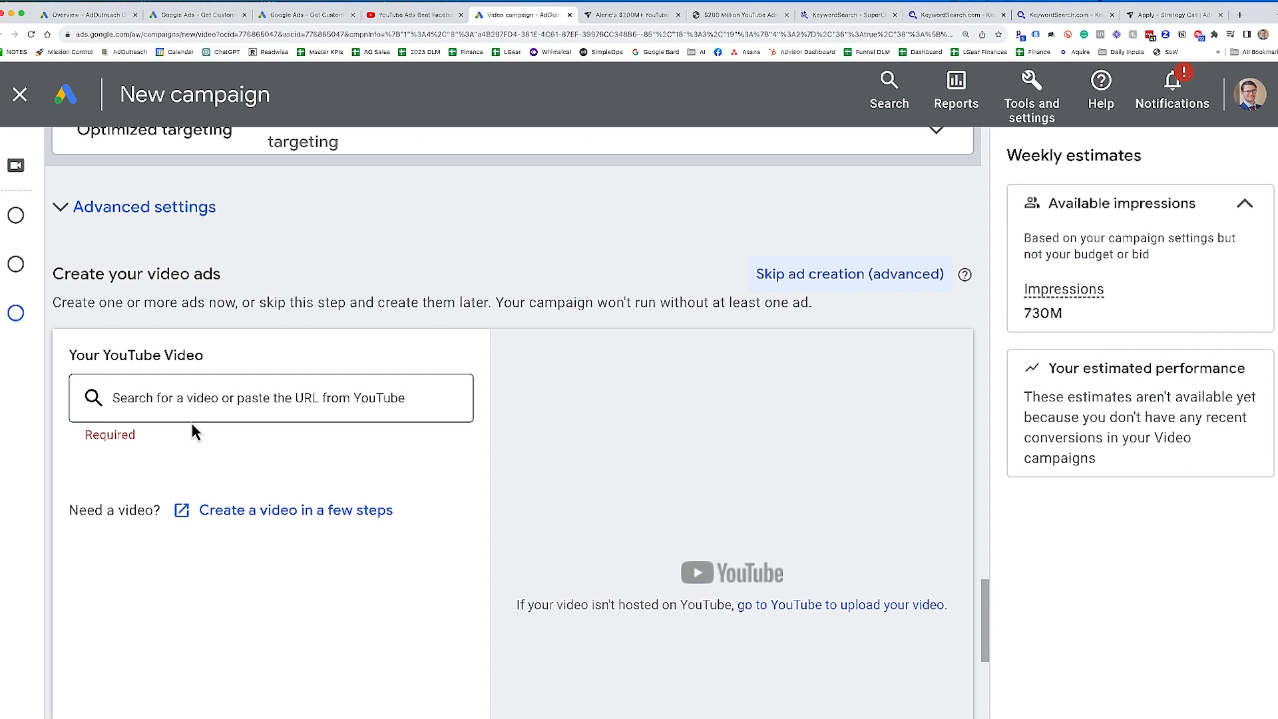
left_click(188, 399)
key("ctrl+v")
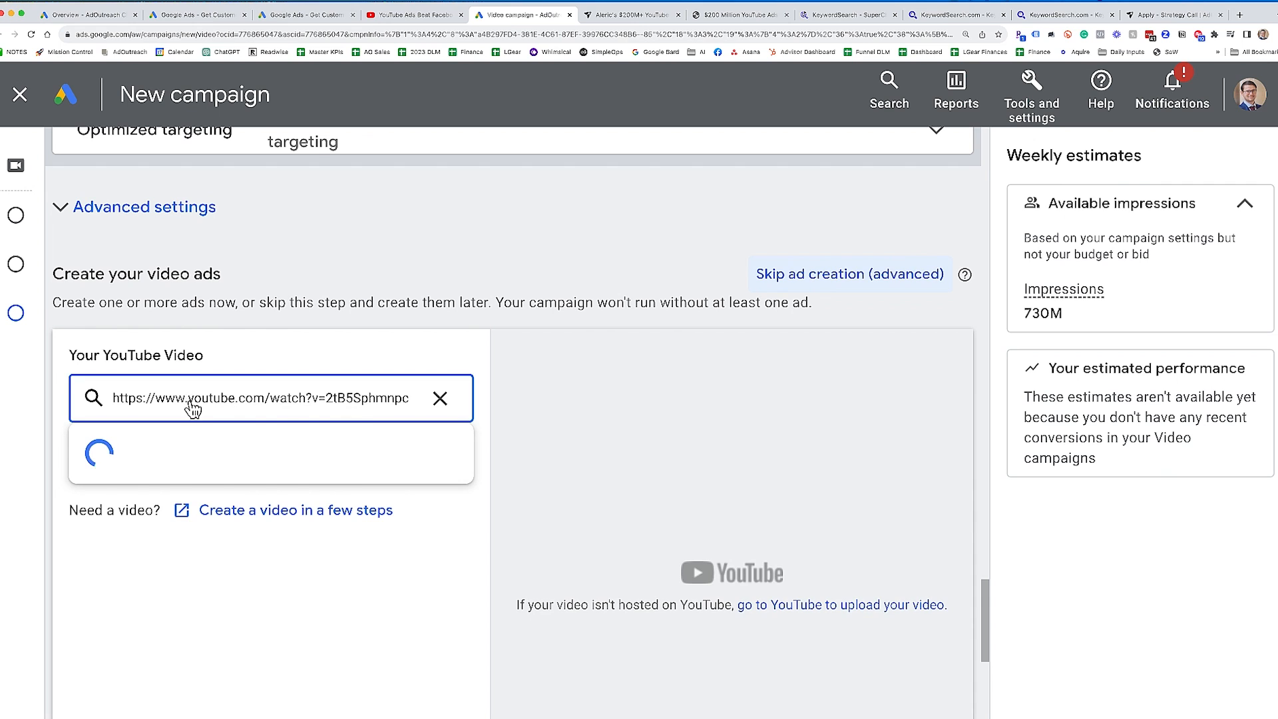
- Highlight the advice about video length beneath the chosen YouTube video, and clear the highlight
scroll(322, 488, "down", 1)
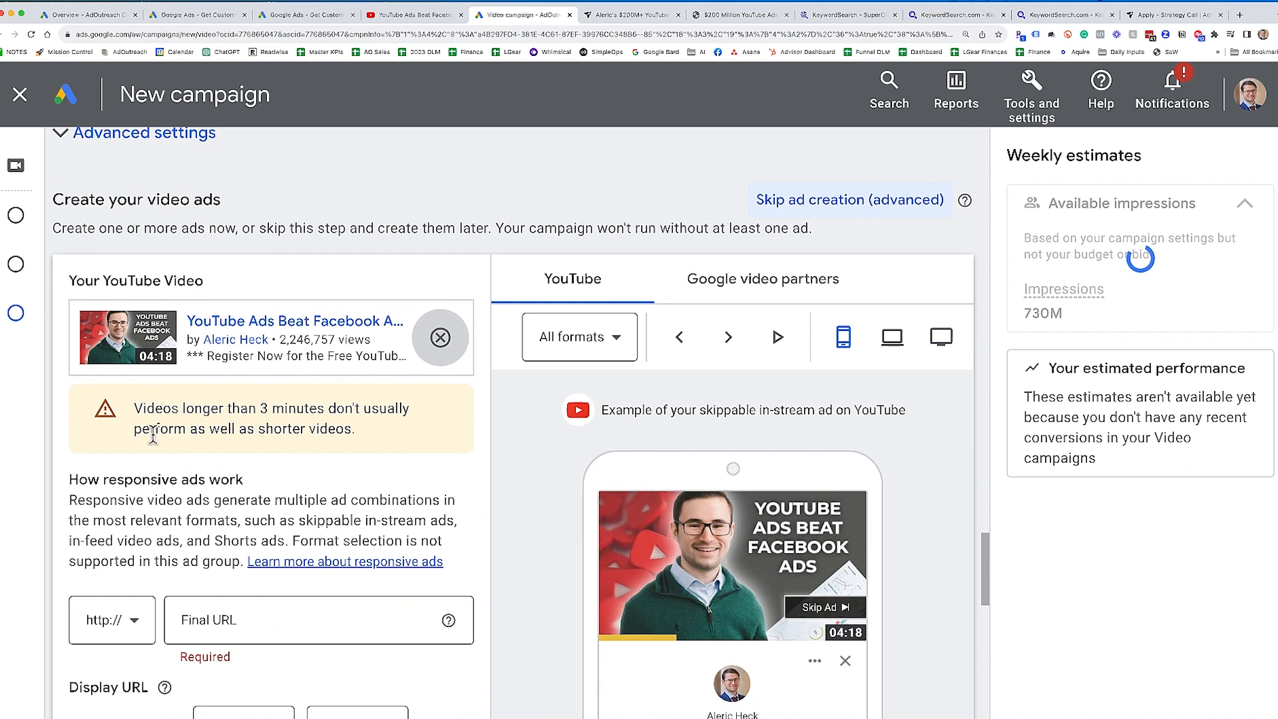
left_click_drag(133, 408, 373, 434)
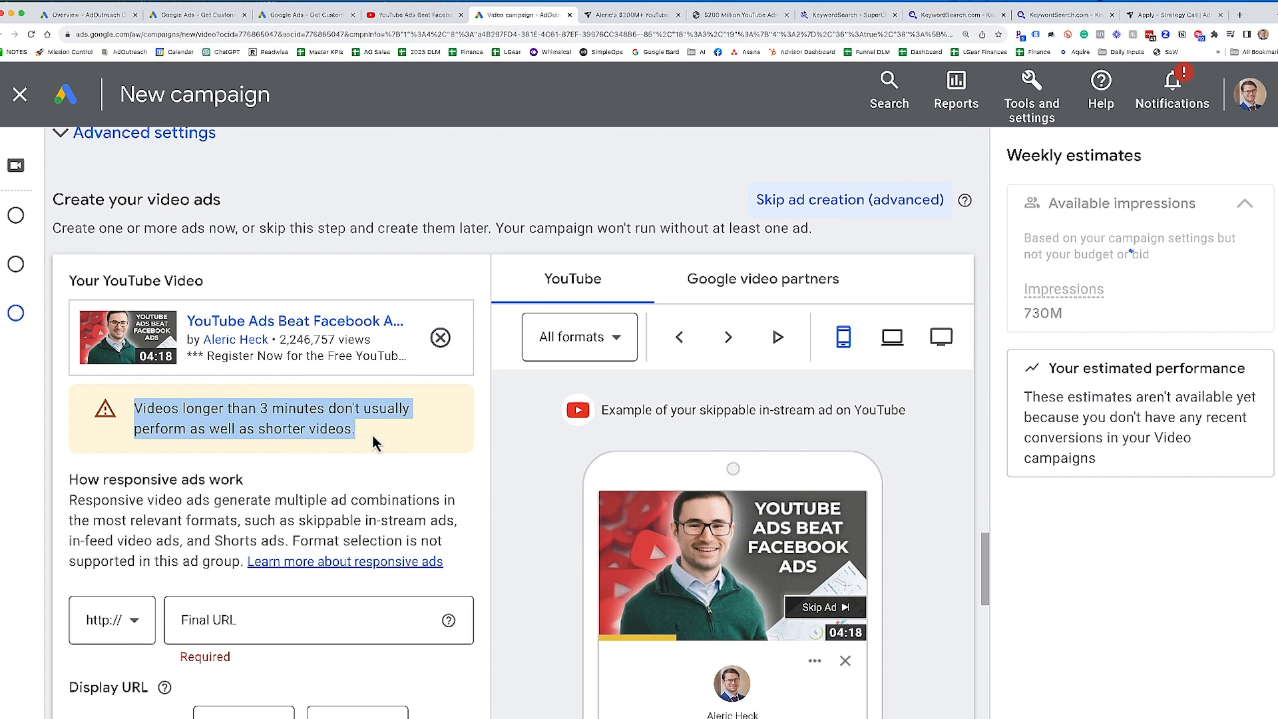
left_click(373, 434)
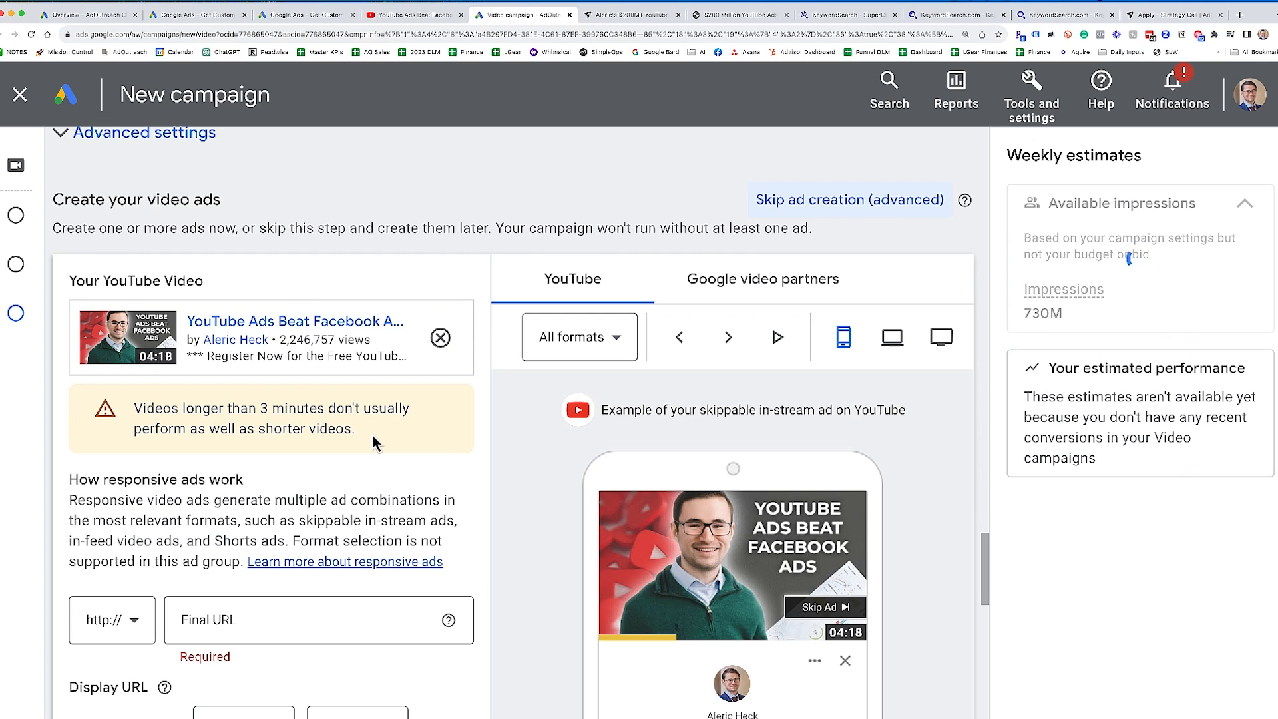